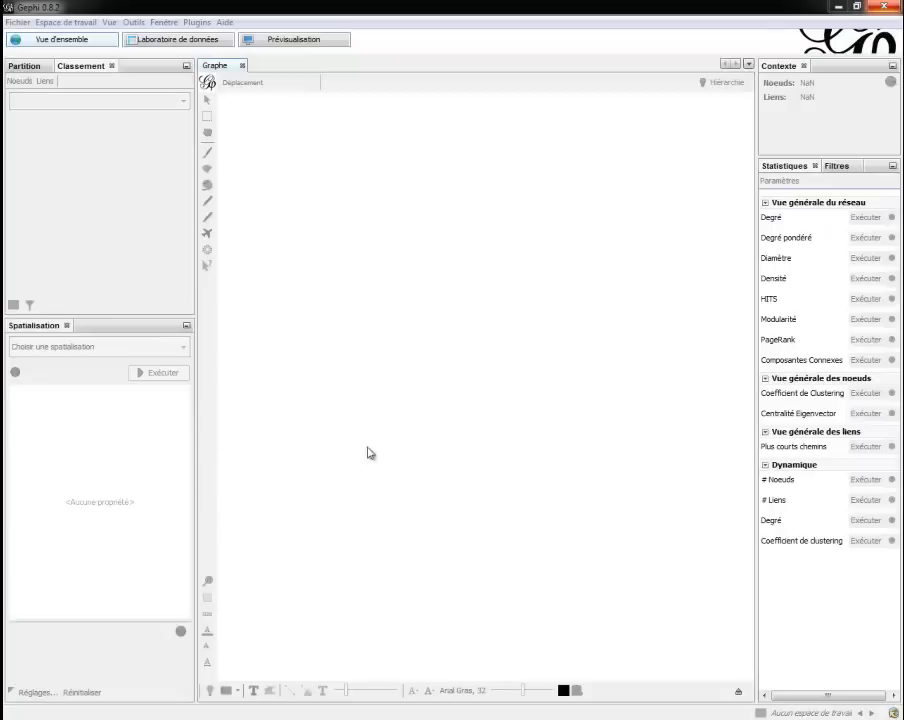
Open the sample network Les Miserables.gexf from the welcome window.
{"action": "left_click", "coordinate": [18, 22]}
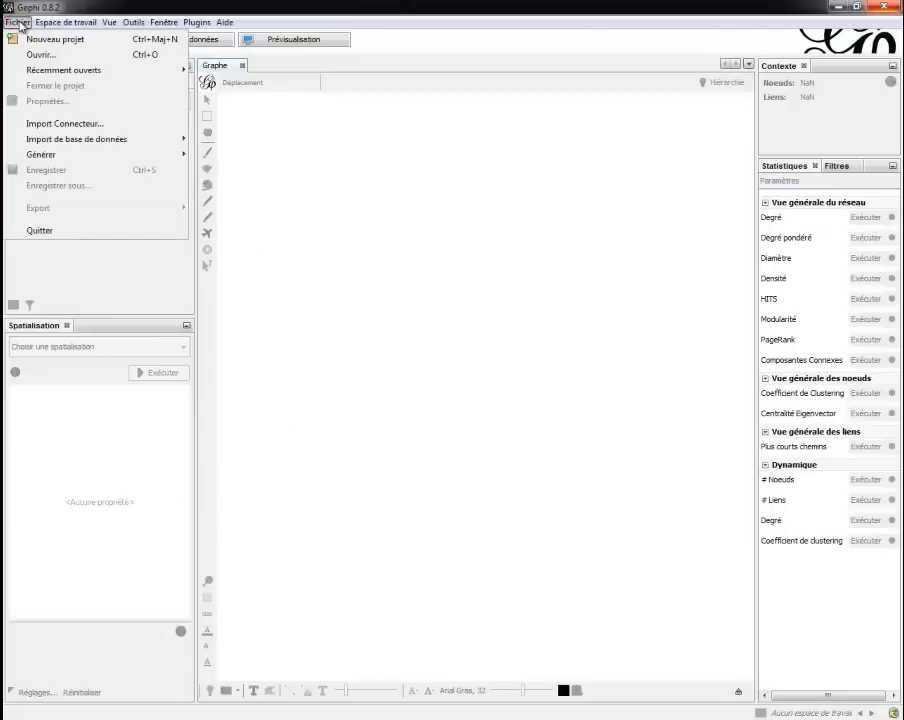
{"action": "left_click", "coordinate": [55, 39]}
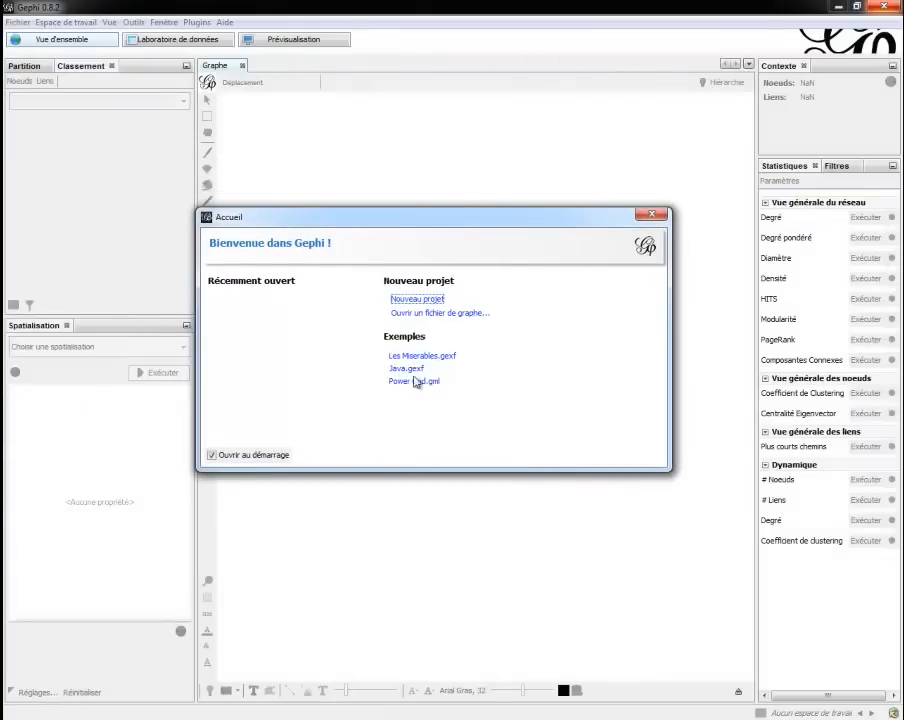
{"action": "left_click", "coordinate": [432, 362]}
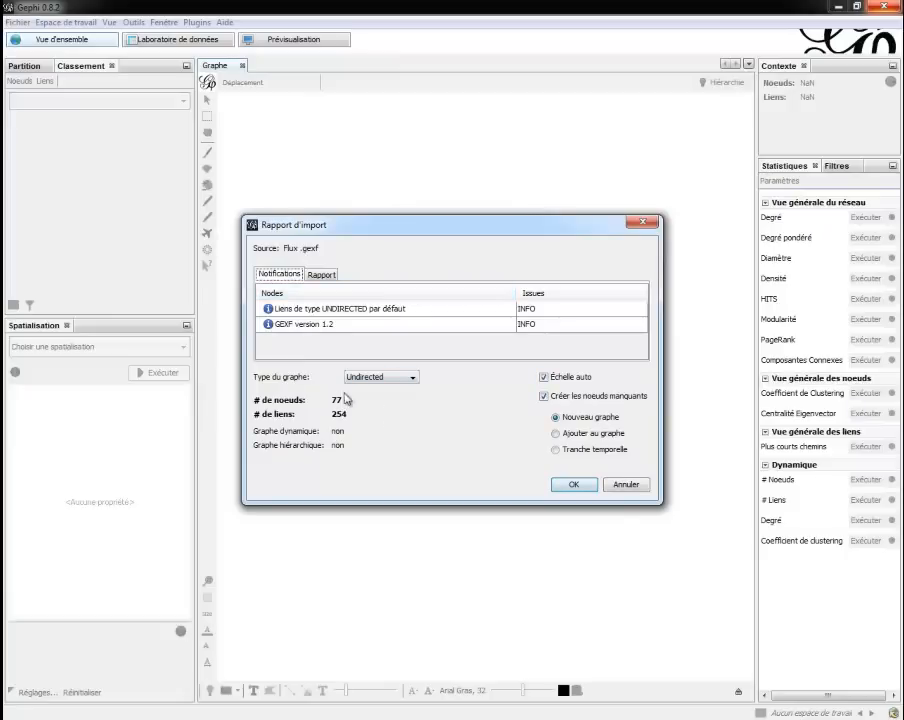
Try the Directed graph type for the import and set it back to Undirected.
{"action": "left_click", "coordinate": [400, 377]}
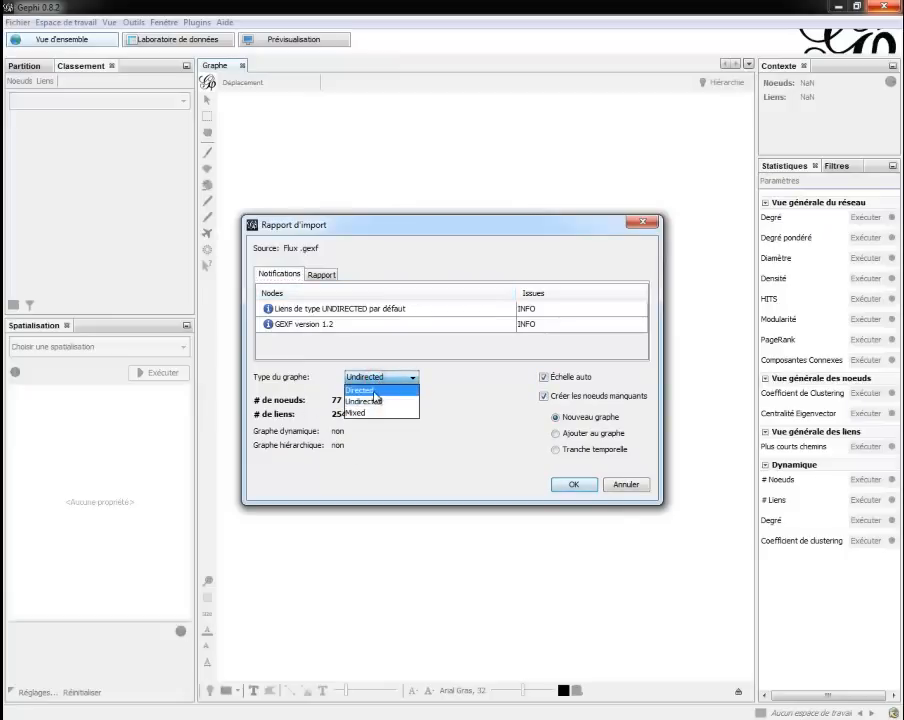
{"action": "left_click", "coordinate": [375, 390]}
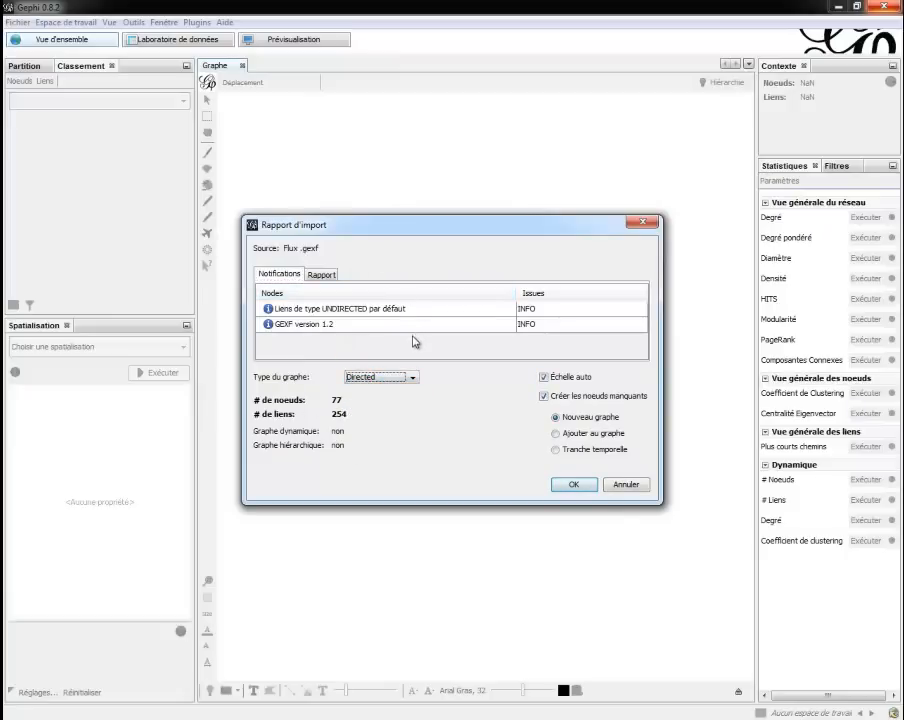
{"action": "left_click", "coordinate": [405, 374]}
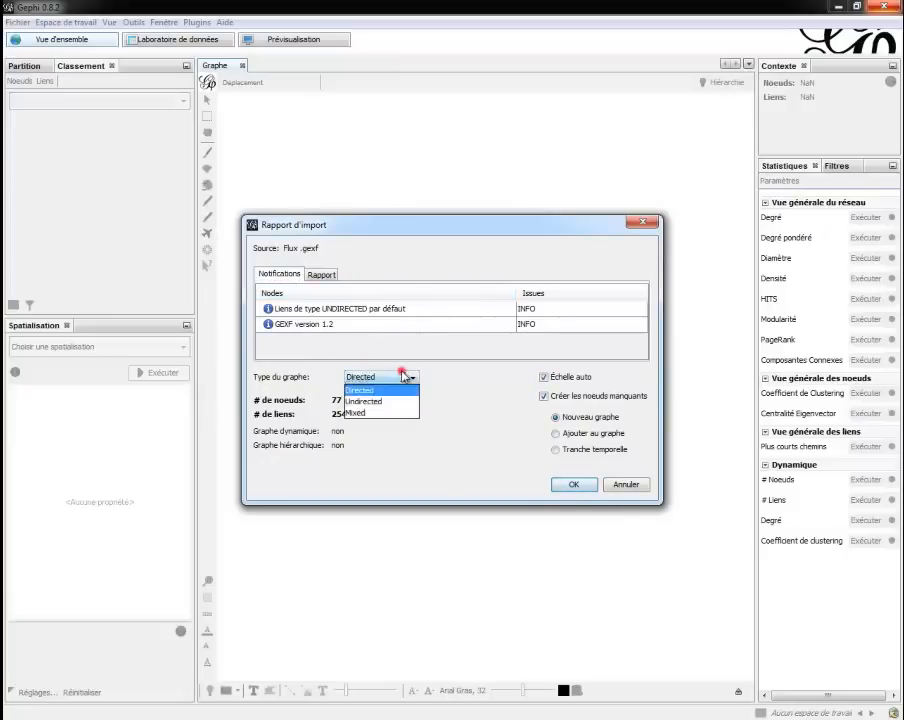
{"action": "left_click", "coordinate": [393, 401]}
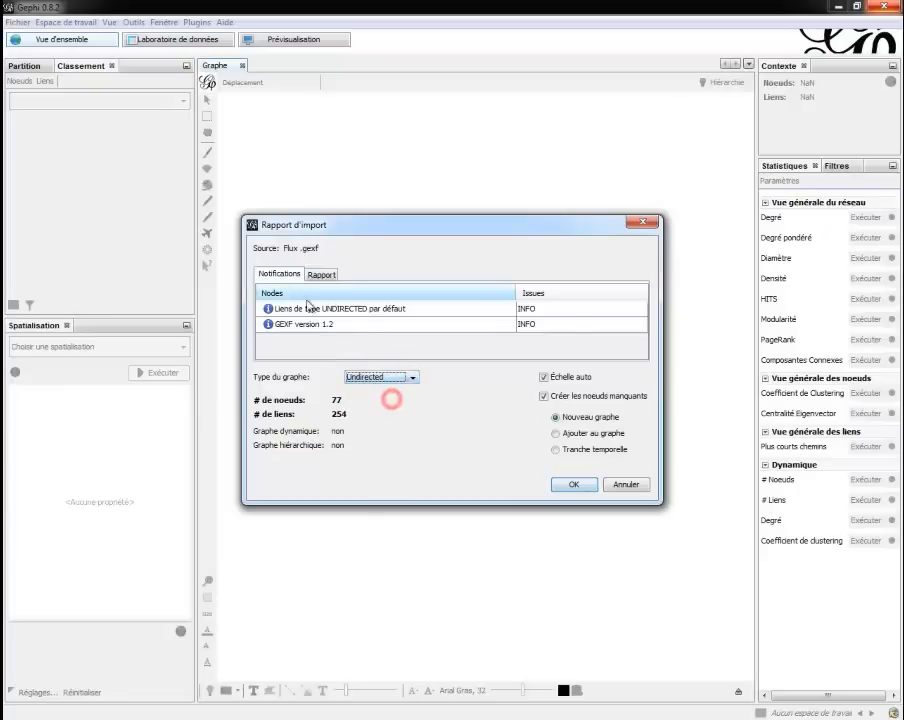
{"action": "left_click", "coordinate": [366, 378]}
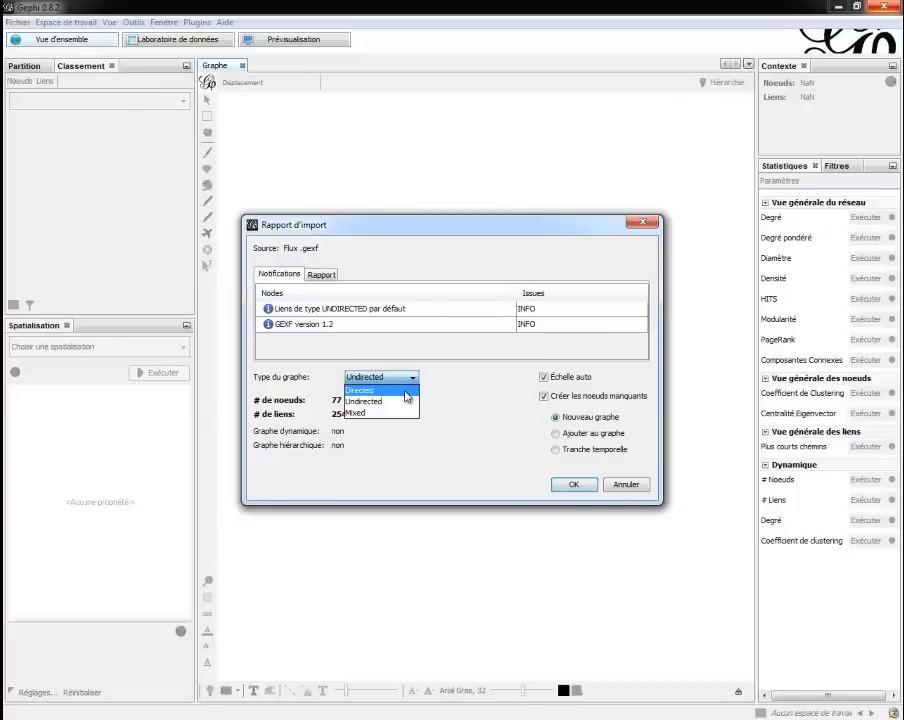
{"action": "left_click", "coordinate": [394, 401]}
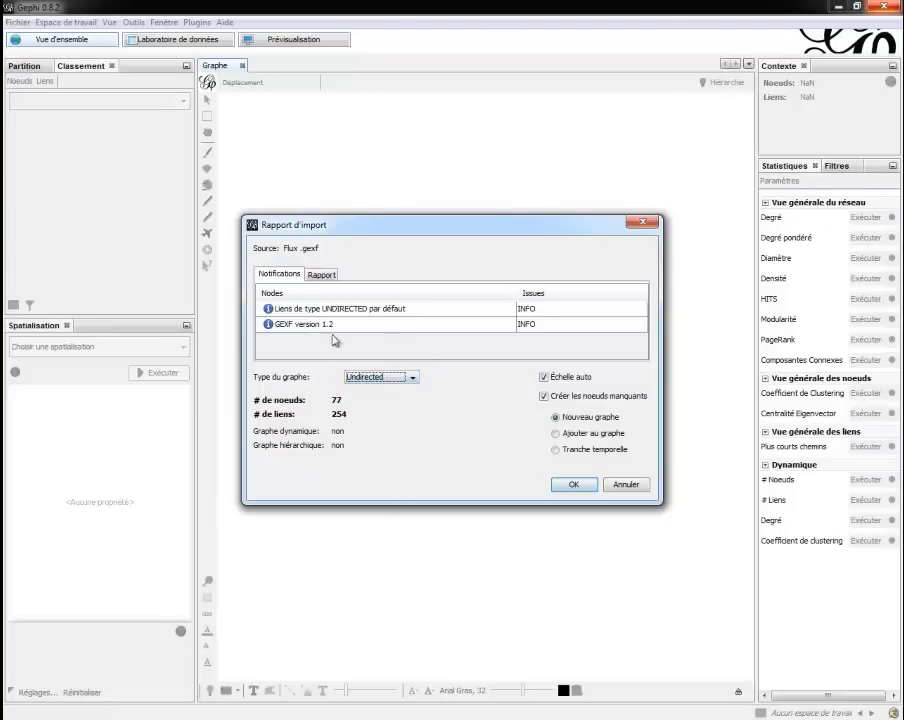
Import the Les Miserables network as a new undirected graph.
{"action": "left_click", "coordinate": [585, 485]}
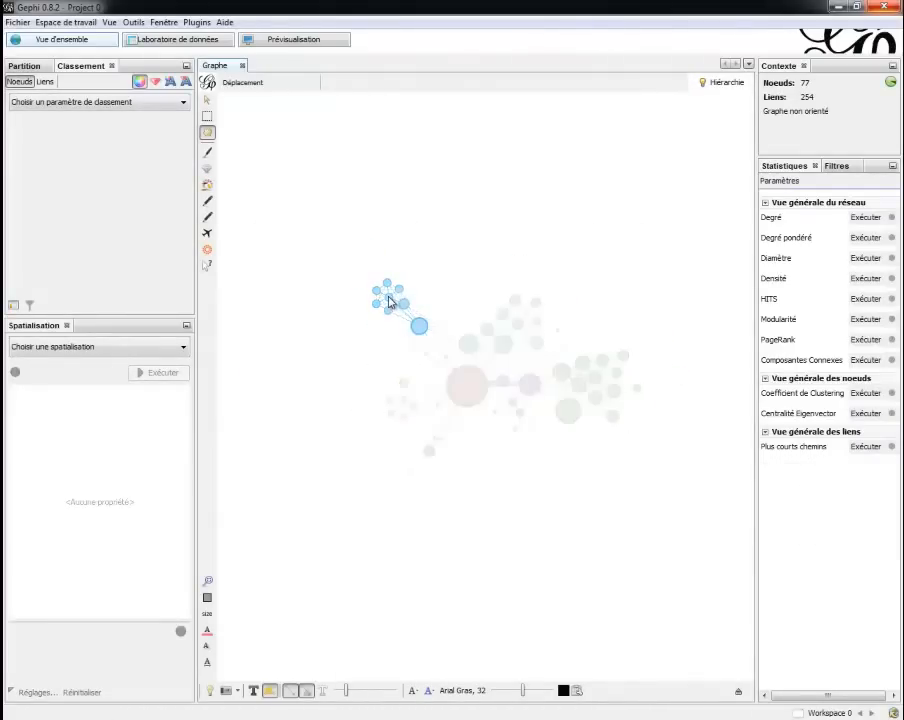
{"action": "scroll", "coordinate": [502, 416], "scroll_direction": "down", "scroll_amount": 2}
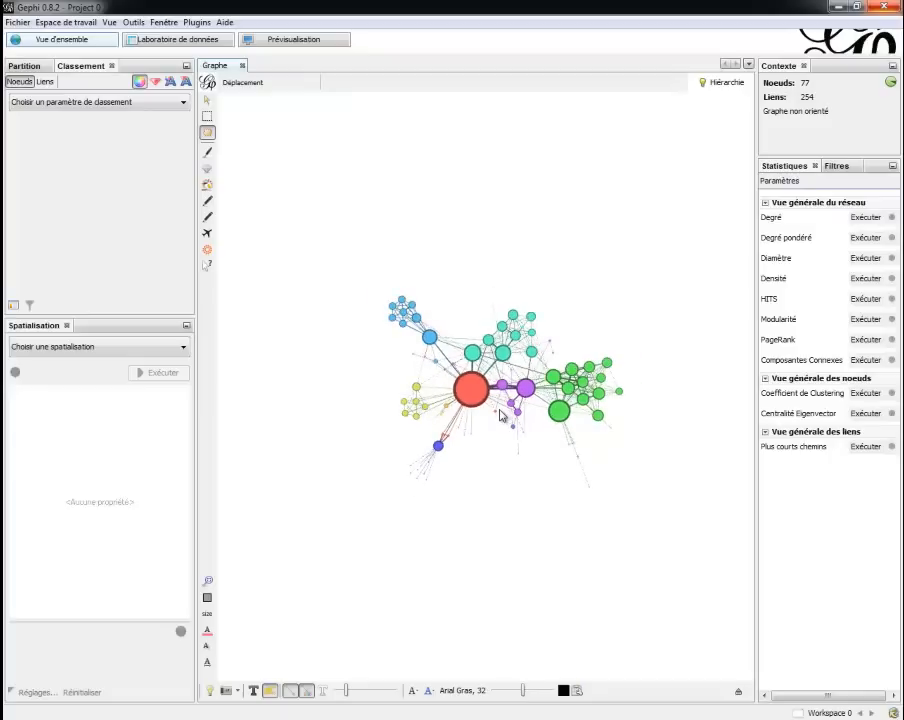
{"action": "scroll", "coordinate": [547, 389], "scroll_direction": "up", "scroll_amount": 3}
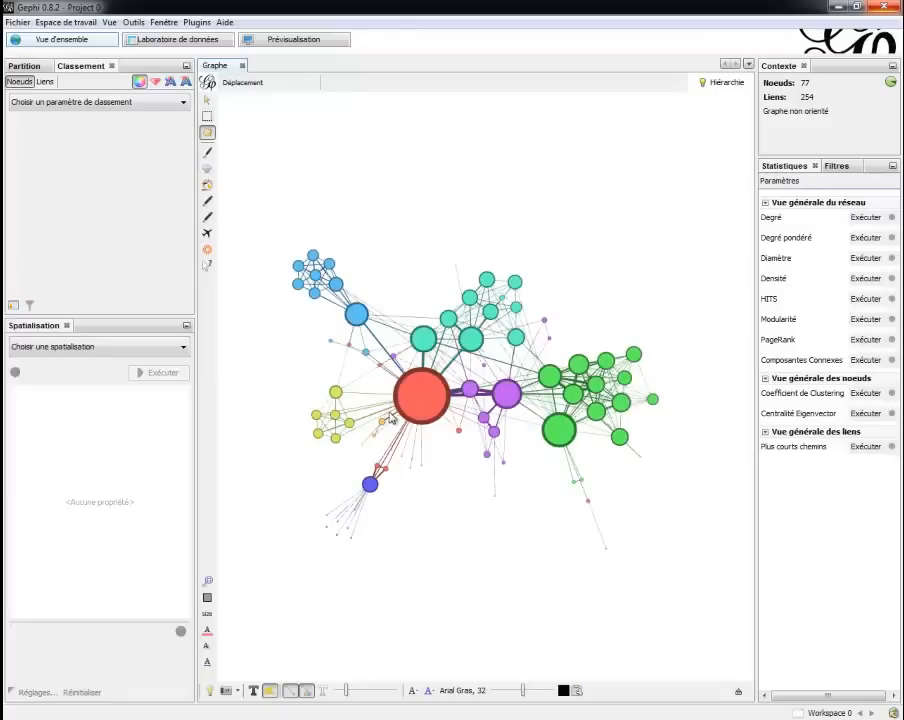
{"action": "scroll", "coordinate": [392, 350], "scroll_direction": "down", "scroll_amount": 3}
{"action": "left_click_drag", "start_coordinate": [382, 363], "coordinate": [390, 370]}
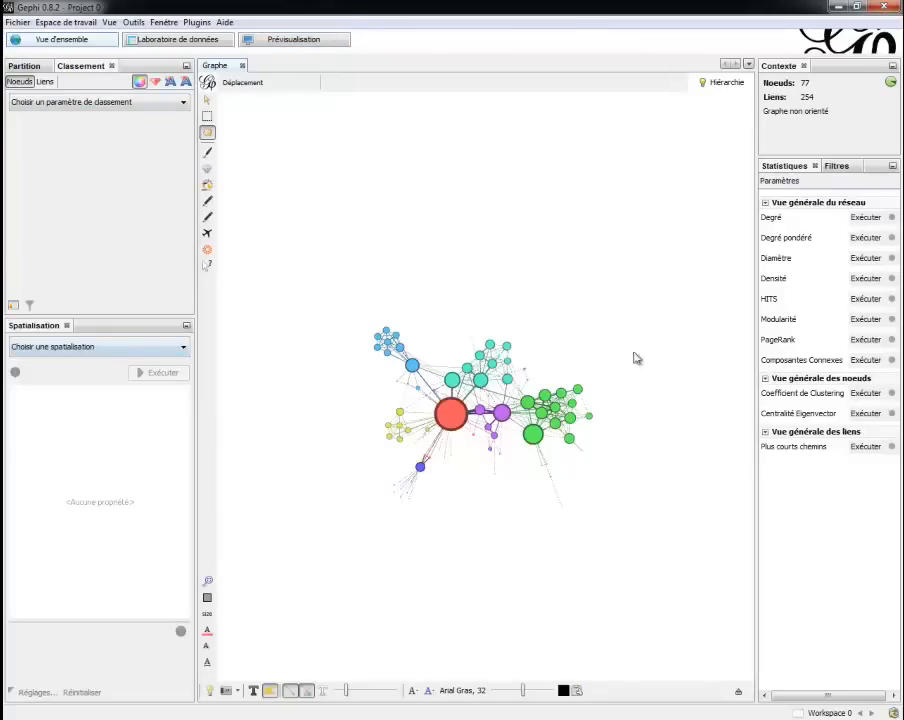
Examine the network's node table and edge table in the data laboratory, comparing them with the context summary in the overview.
{"action": "left_click", "coordinate": [204, 40]}
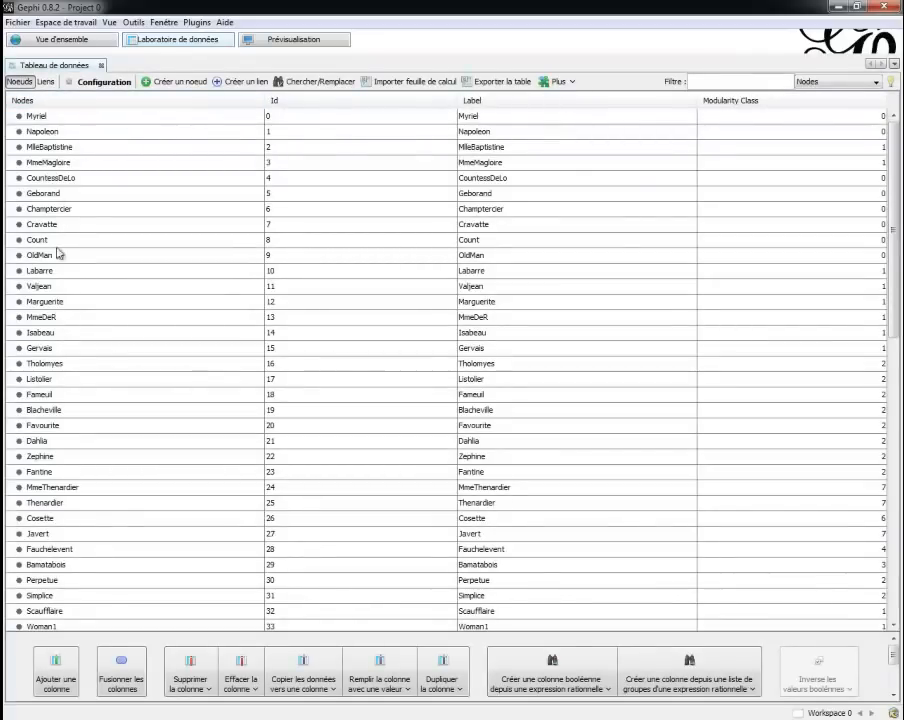
{"action": "left_click", "coordinate": [44, 82]}
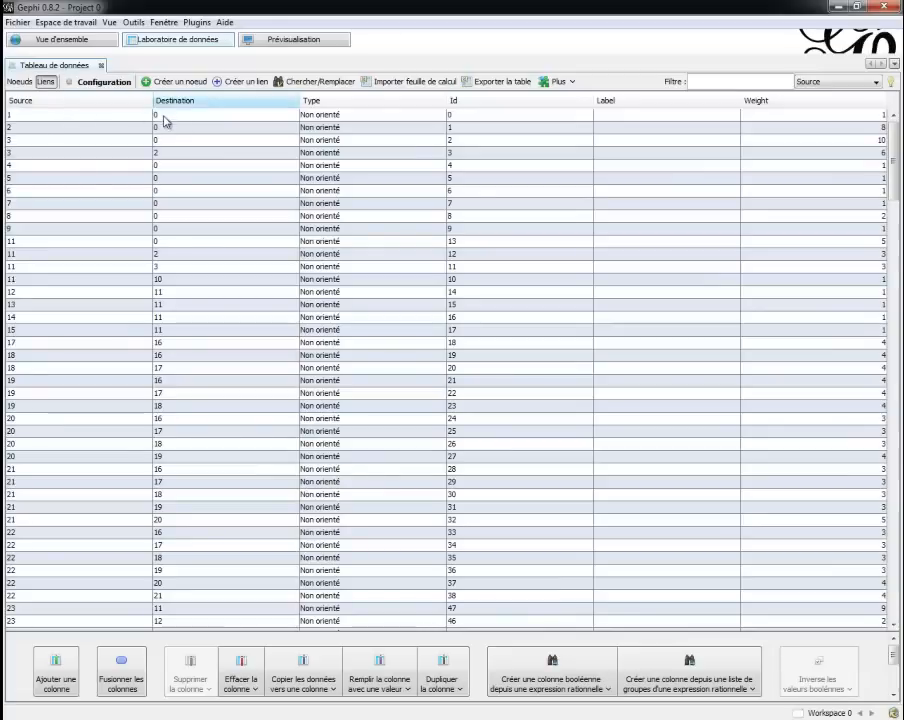
{"action": "left_click", "coordinate": [20, 82]}
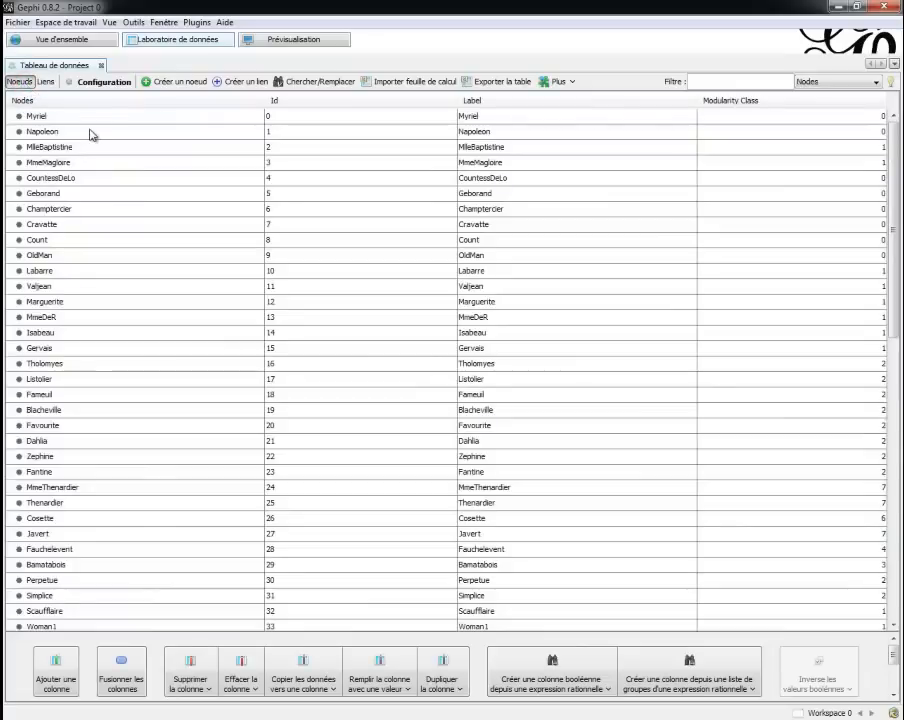
{"action": "left_click", "coordinate": [44, 83]}
{"action": "left_click", "coordinate": [18, 82]}
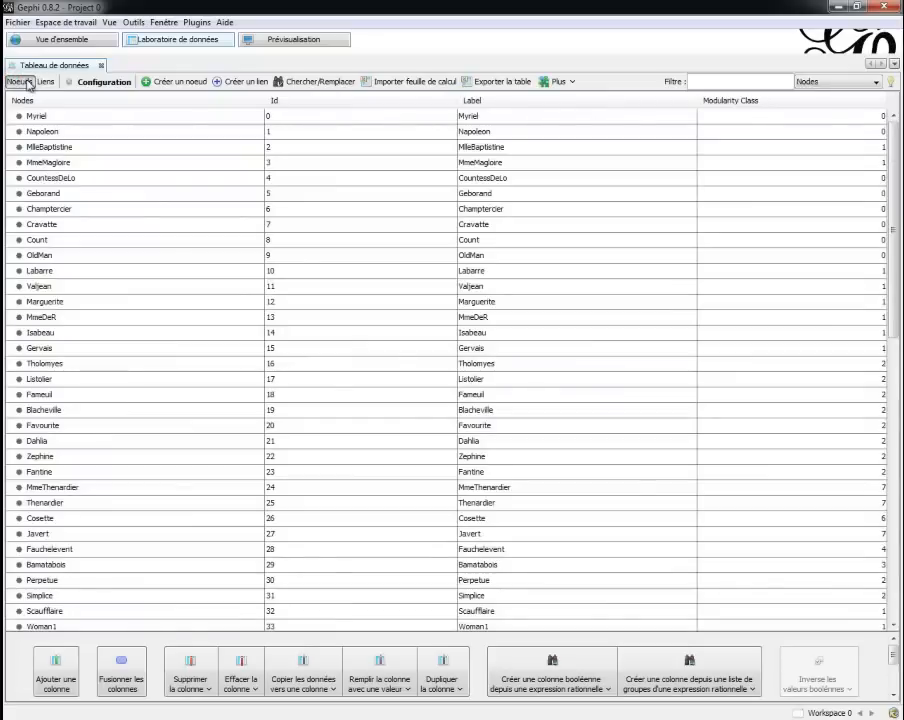
{"action": "left_click", "coordinate": [28, 40]}
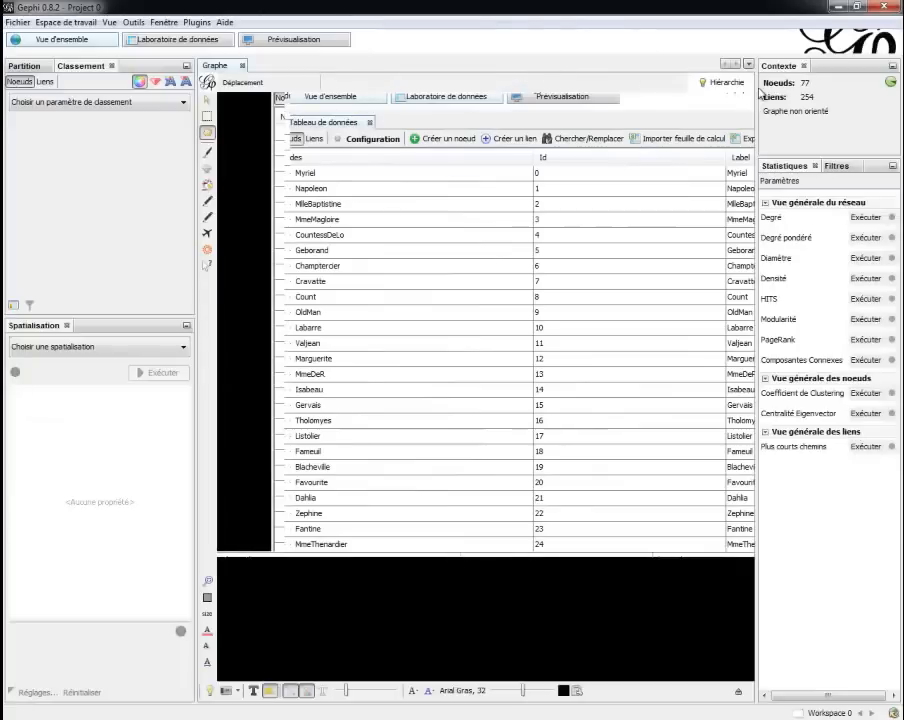
{"action": "left_click", "coordinate": [170, 40]}
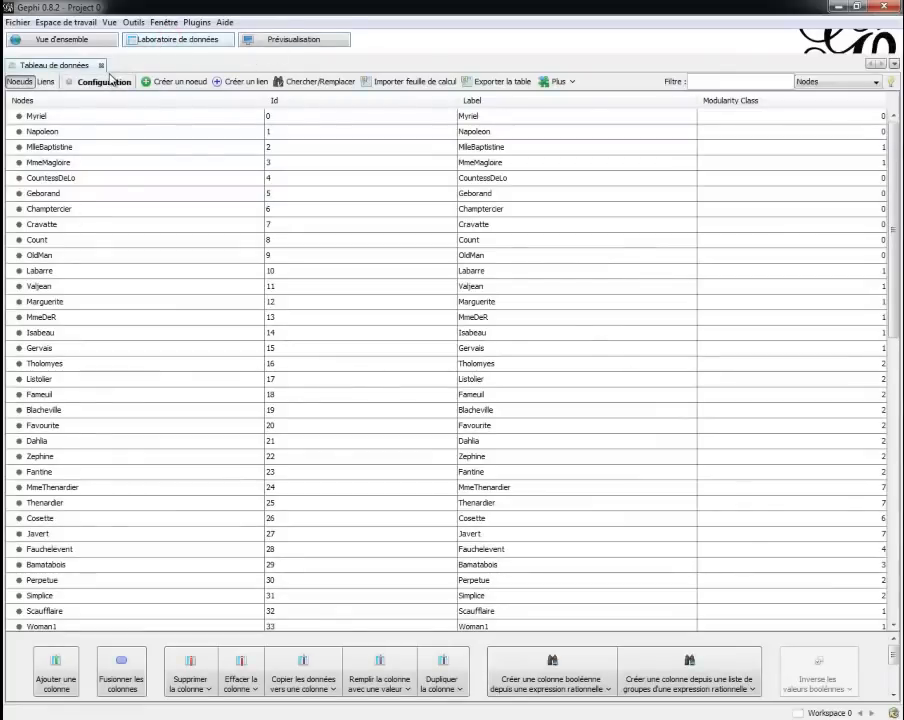
{"action": "left_click", "coordinate": [45, 81]}
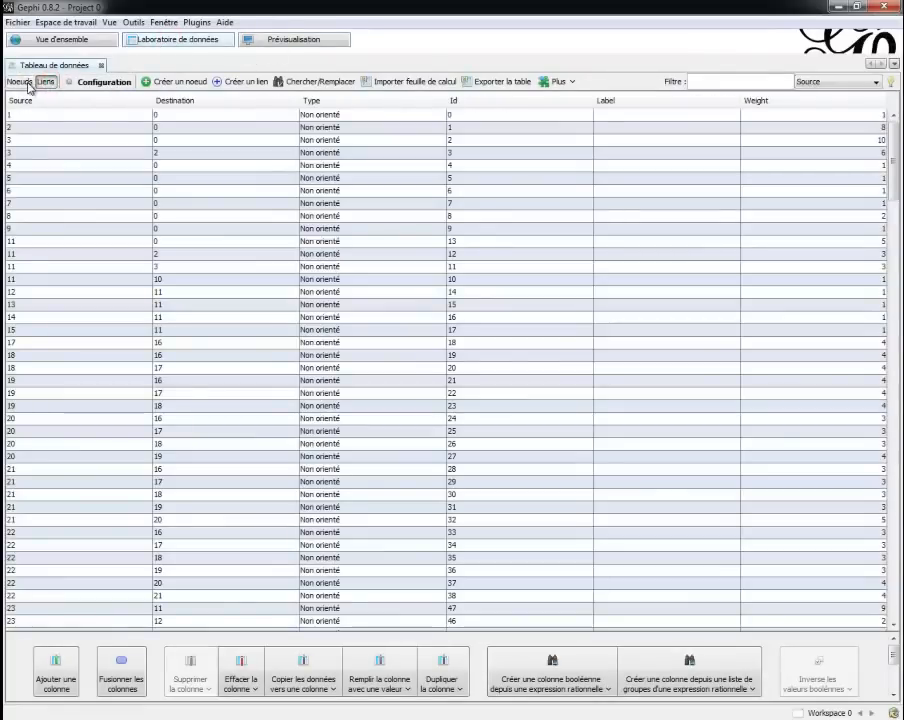
{"action": "left_click", "coordinate": [19, 82]}
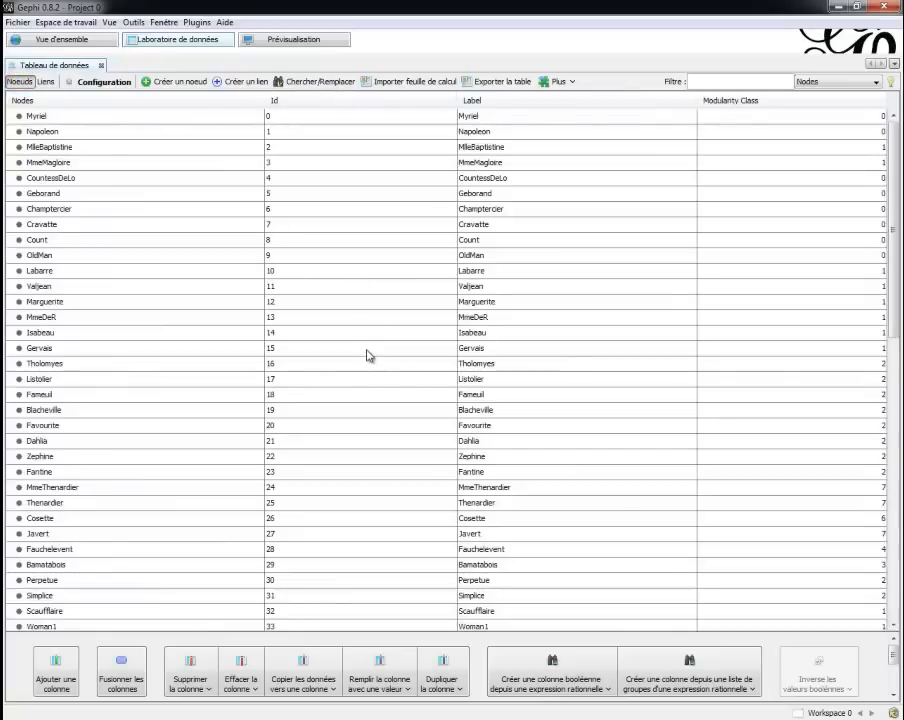
Render the network in the preview with the Défaut preset and return to the overview.
{"action": "left_click", "coordinate": [267, 42]}
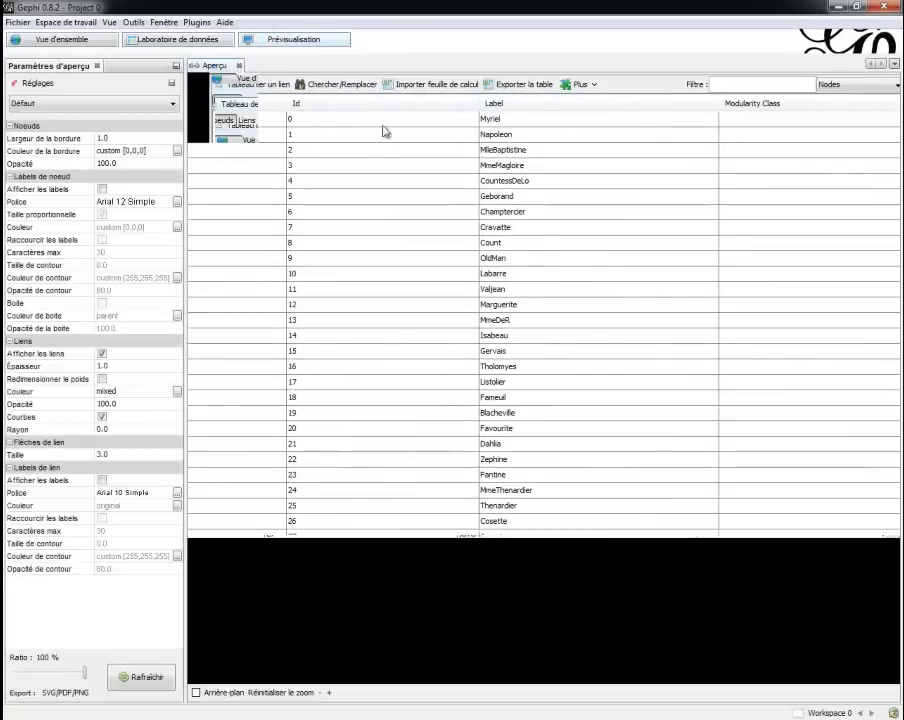
{"action": "left_click", "coordinate": [145, 677]}
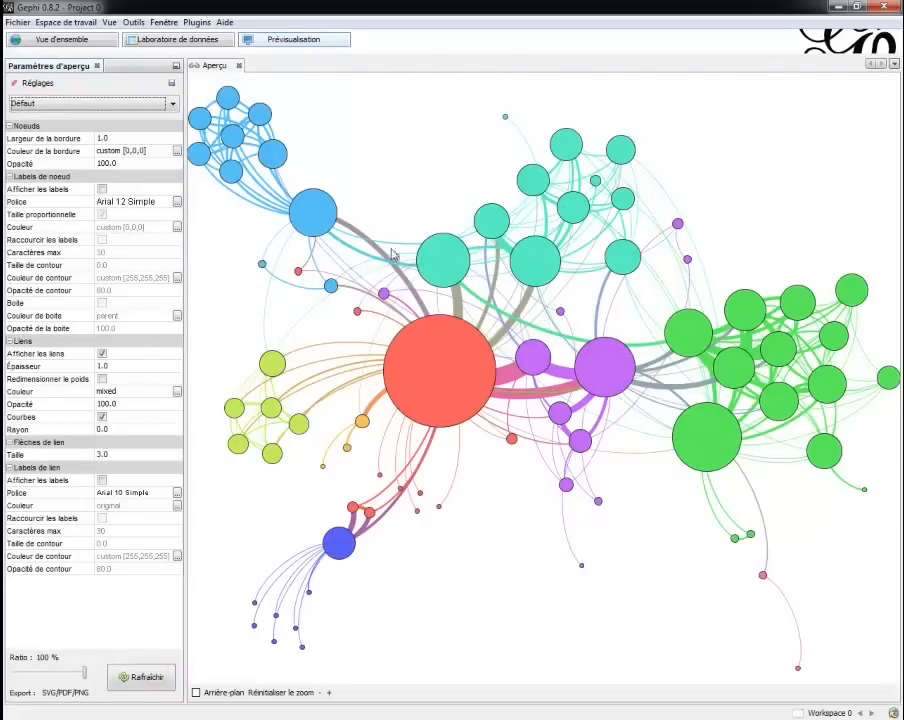
{"action": "left_click", "coordinate": [105, 40]}
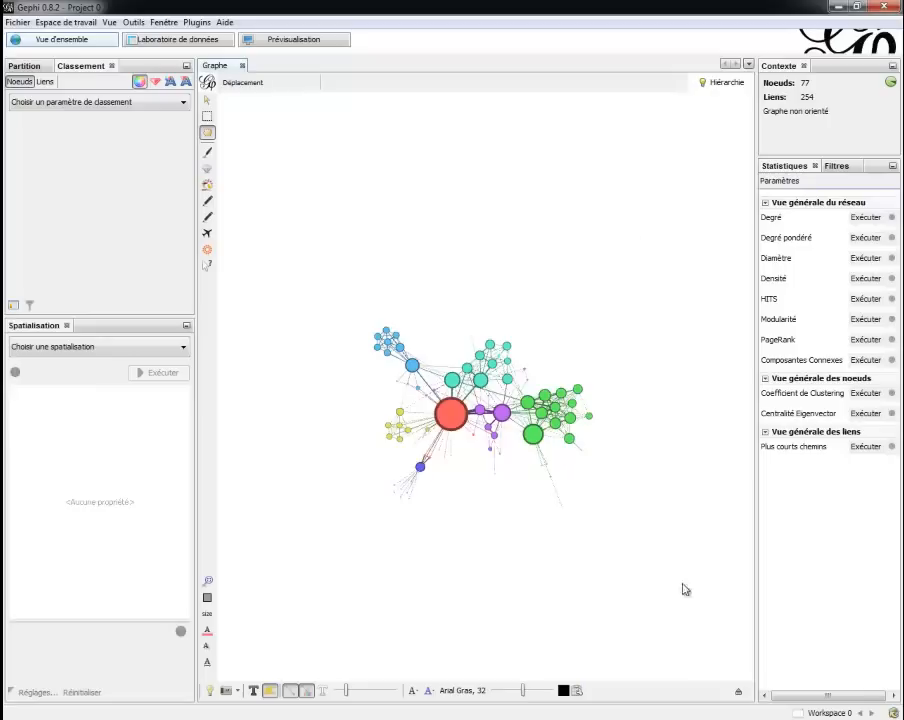
Reset the node colours, node sizes and label colours of the whole graph.
{"action": "scroll", "coordinate": [470, 387], "scroll_direction": "up", "scroll_amount": 4}
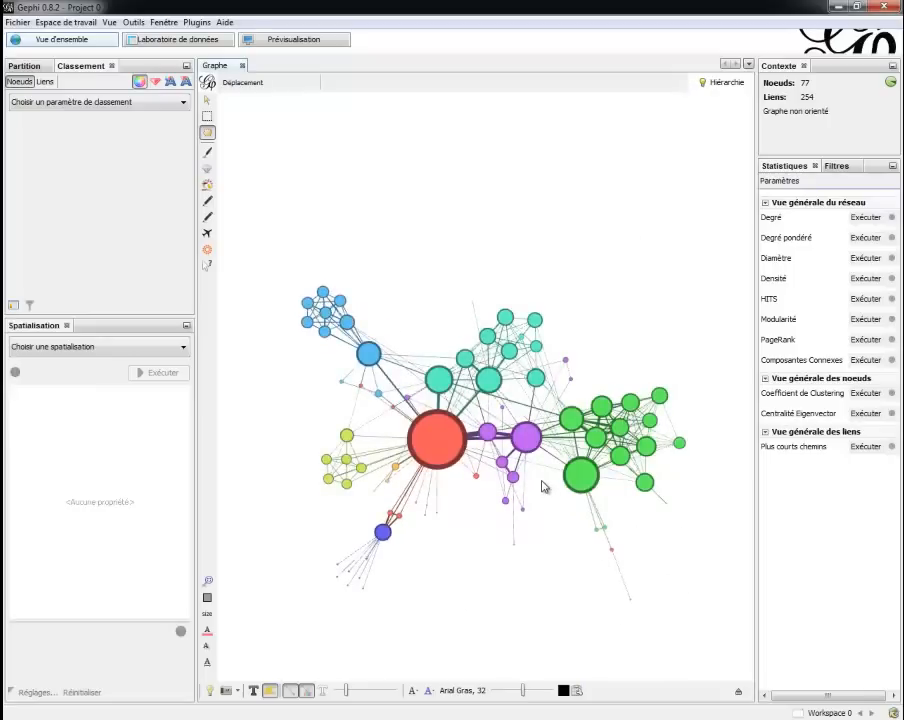
{"action": "scroll", "coordinate": [543, 486], "scroll_direction": "down", "scroll_amount": 3}
{"action": "scroll", "coordinate": [375, 433], "scroll_direction": "up", "scroll_amount": 1}
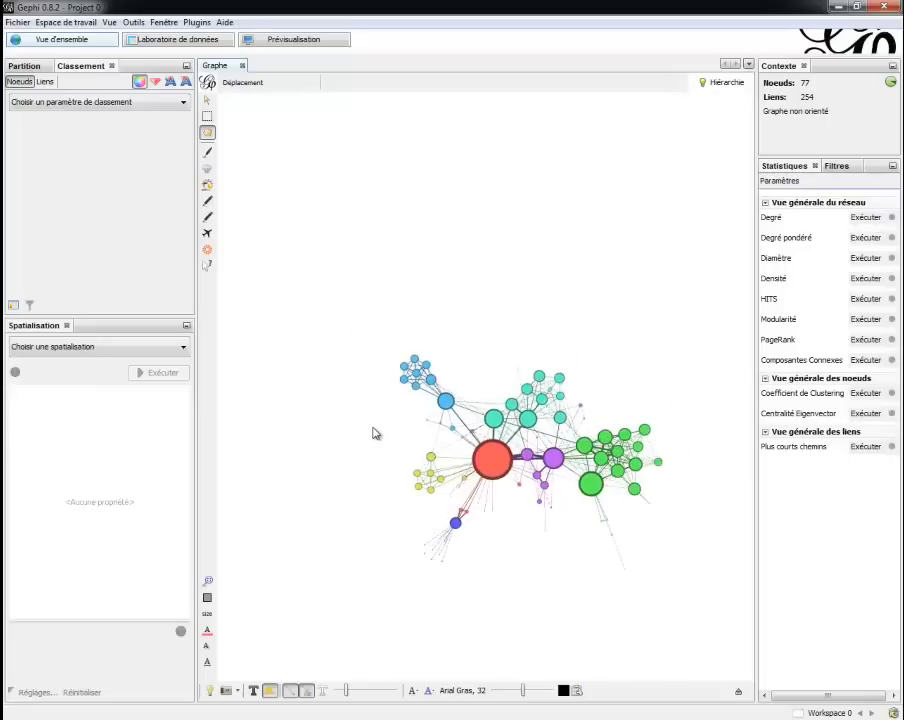
{"action": "left_click", "coordinate": [207, 597]}
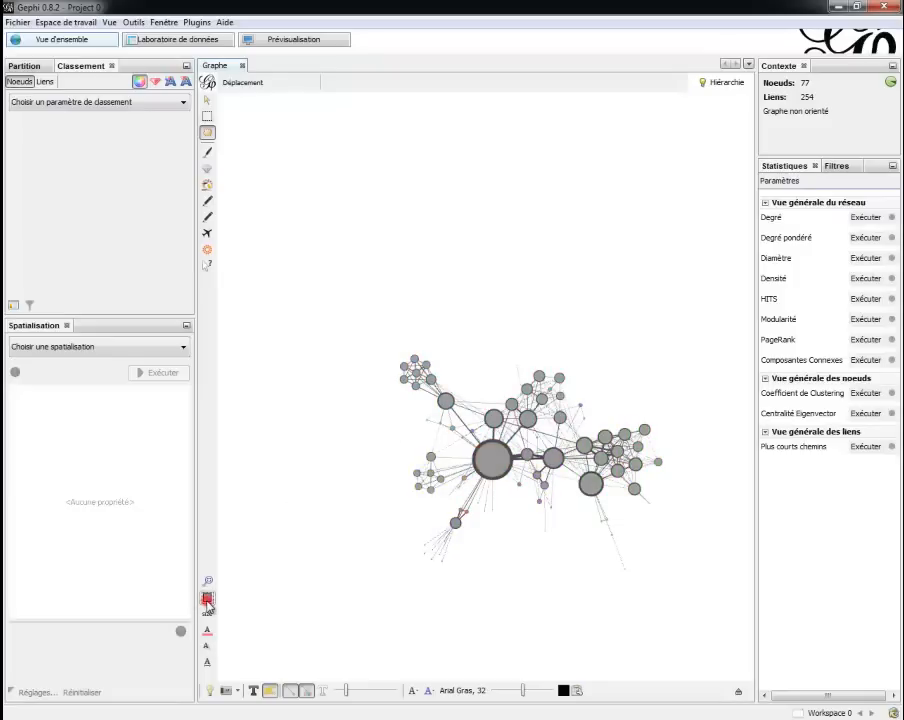
{"action": "left_click", "coordinate": [207, 614]}
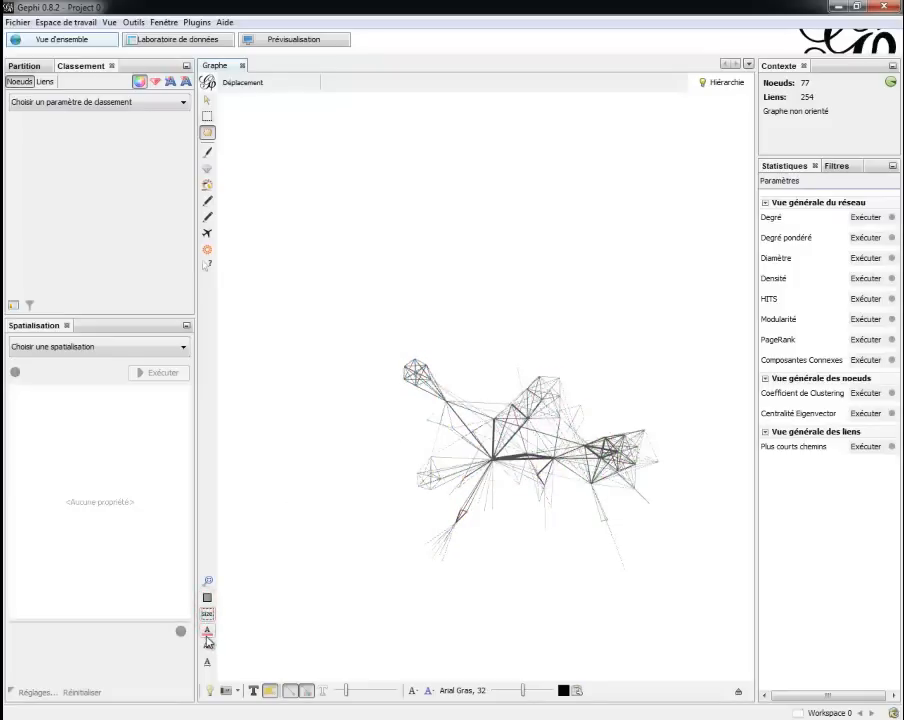
{"action": "left_click", "coordinate": [206, 634]}
{"action": "left_click", "coordinate": [393, 602]}
{"action": "scroll", "coordinate": [565, 490], "scroll_direction": "up", "scroll_amount": 3}
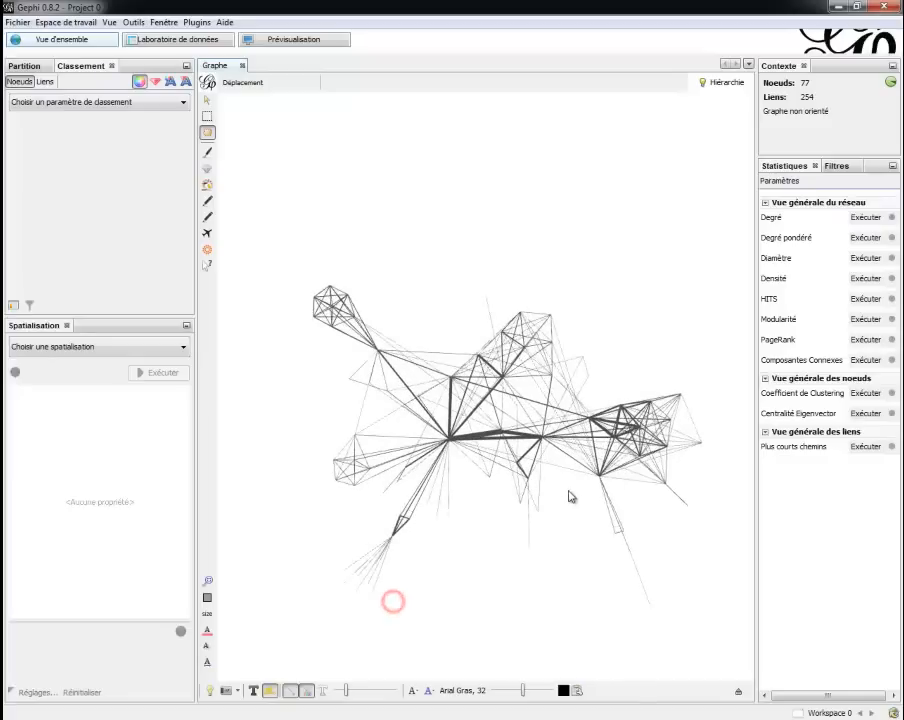
Switch to the Selection tool and try to pick the centre node of the small outlying cluster.
{"action": "left_click", "coordinate": [330, 308]}
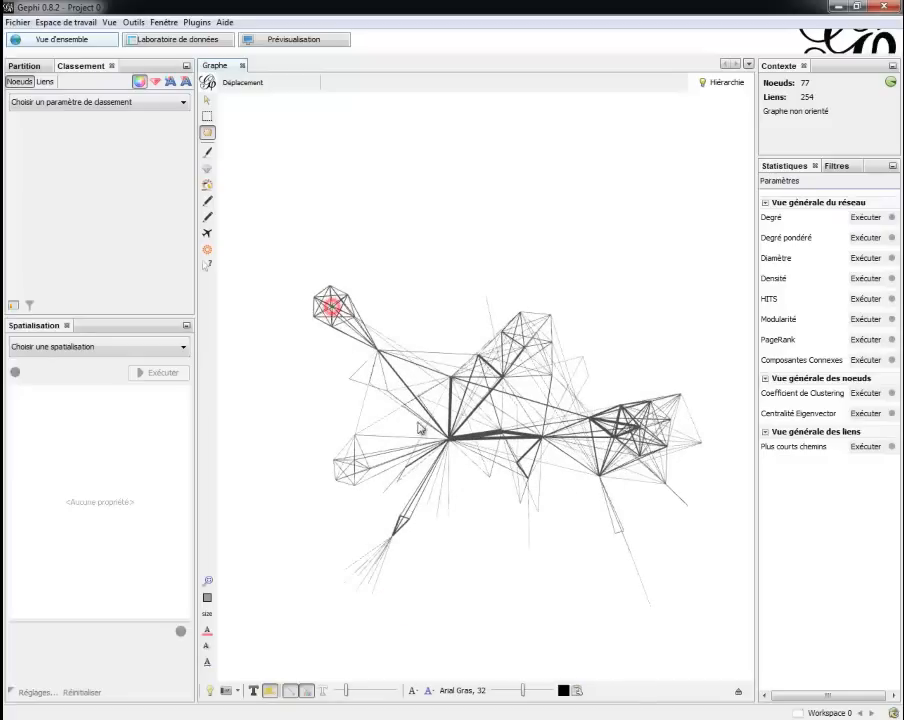
{"action": "left_click", "coordinate": [207, 101]}
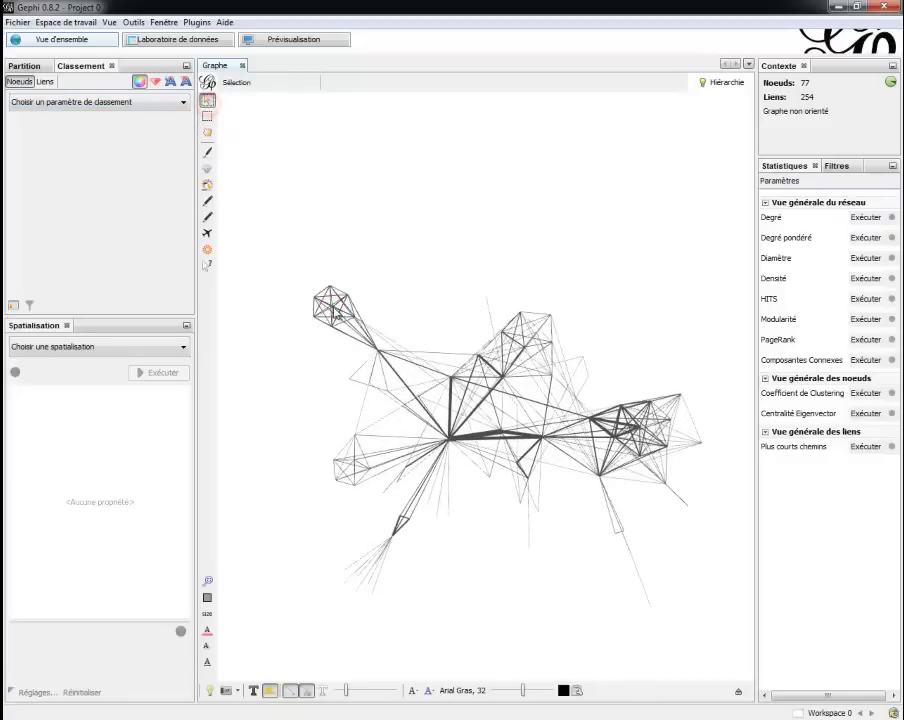
{"action": "left_click", "coordinate": [331, 306]}
{"action": "scroll", "coordinate": [449, 446], "scroll_direction": "up", "scroll_amount": 5}
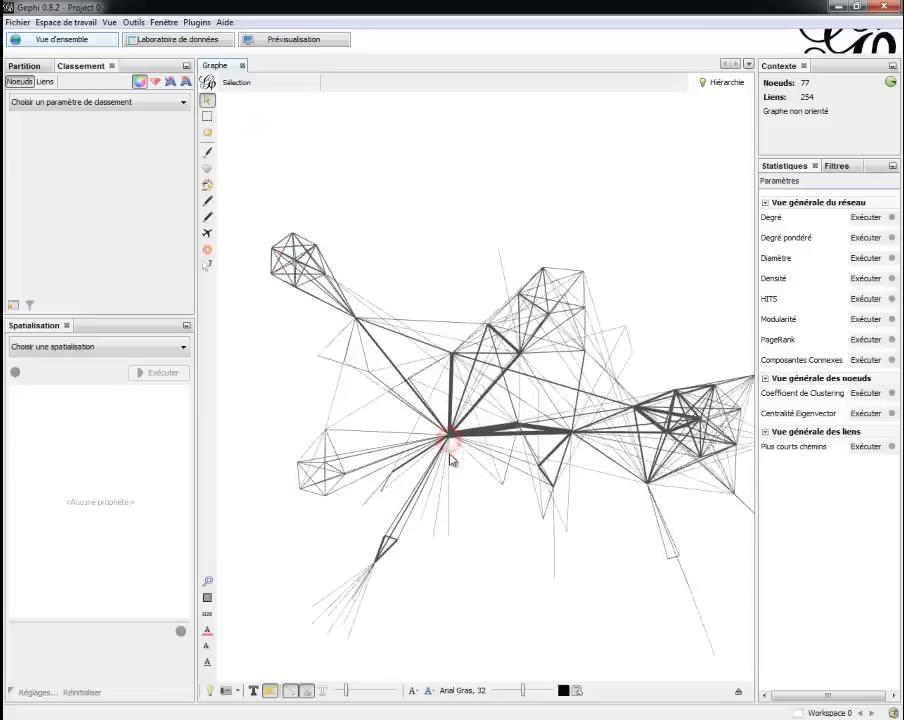
{"action": "scroll", "coordinate": [463, 410], "scroll_direction": "down", "scroll_amount": 10}
{"action": "scroll", "coordinate": [463, 410], "scroll_direction": "up", "scroll_amount": 5}
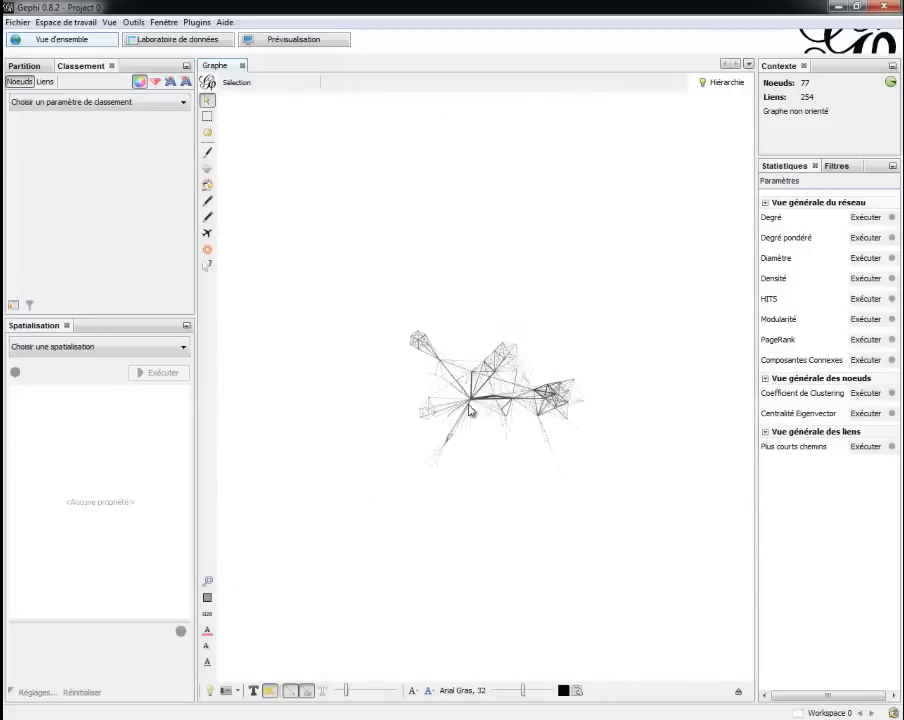
{"action": "left_click_drag", "start_coordinate": [558, 408], "coordinate": [541, 424]}
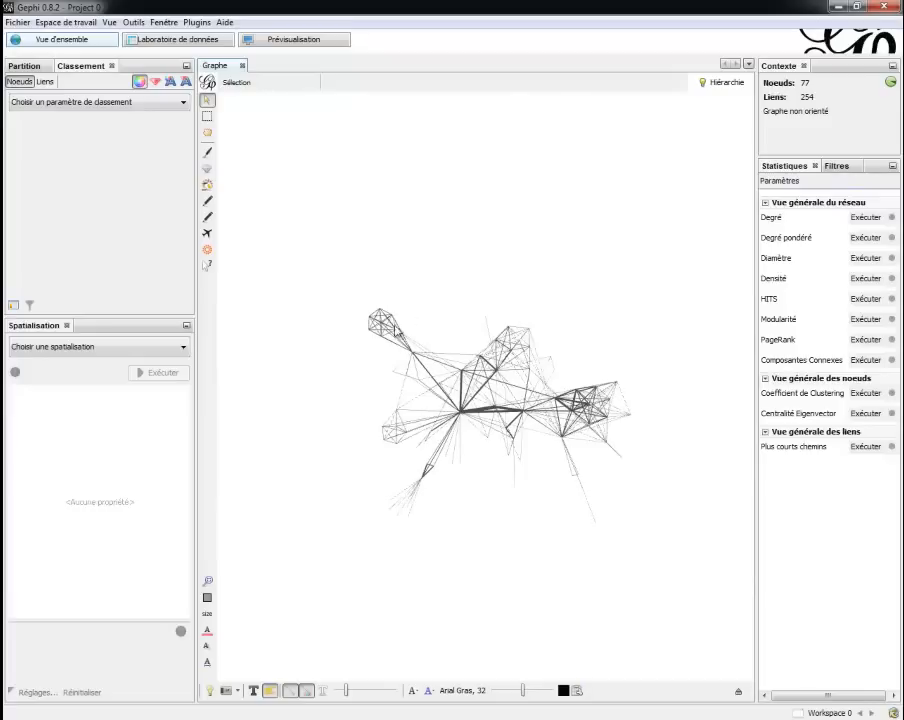
Choose the Force Atlas layout and set its repulsion strength to 10000 with auto-stabilisation enabled.
{"action": "left_click", "coordinate": [147, 346]}
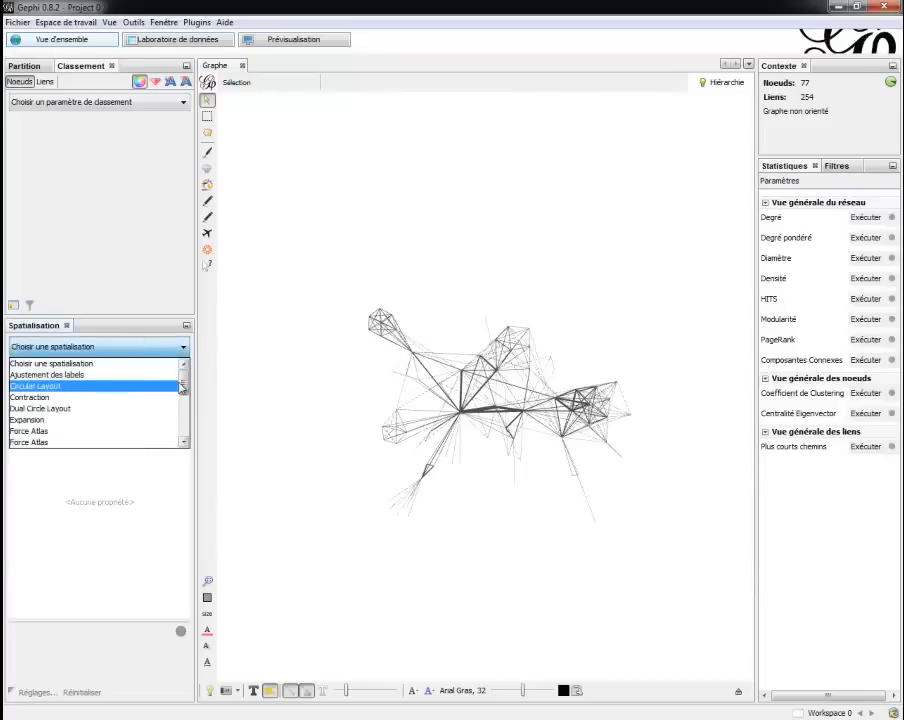
{"action": "mouse_move", "coordinate": [184, 383]}
{"action": "left_mouse_down"}
{"action": "mouse_move", "coordinate": [187, 438]}
{"action": "mouse_move", "coordinate": [190, 378]}
{"action": "left_mouse_up"}
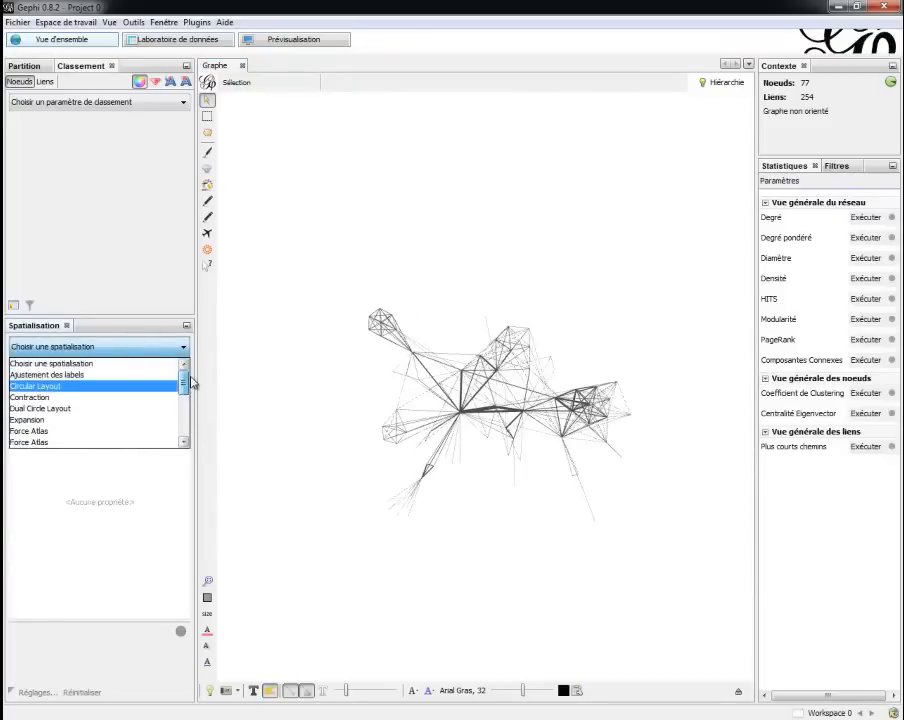
{"action": "left_click", "coordinate": [113, 430]}
{"action": "left_click", "coordinate": [107, 416]}
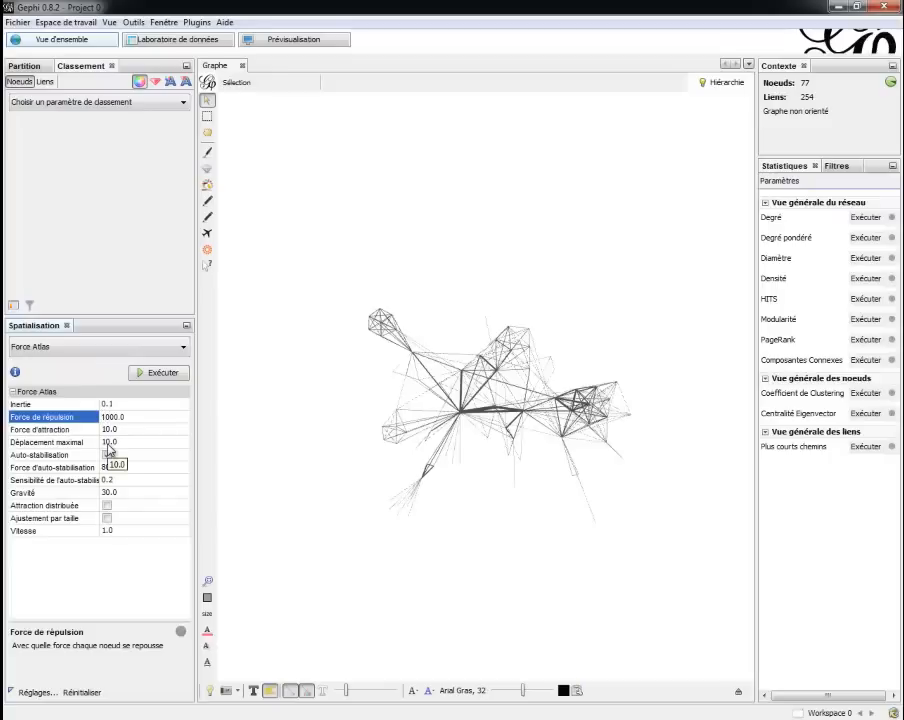
{"action": "left_click", "coordinate": [107, 454]}
Run Force Atlas on the network, stop it and inspect how the clusters are arranged.
{"action": "left_click", "coordinate": [148, 372]}
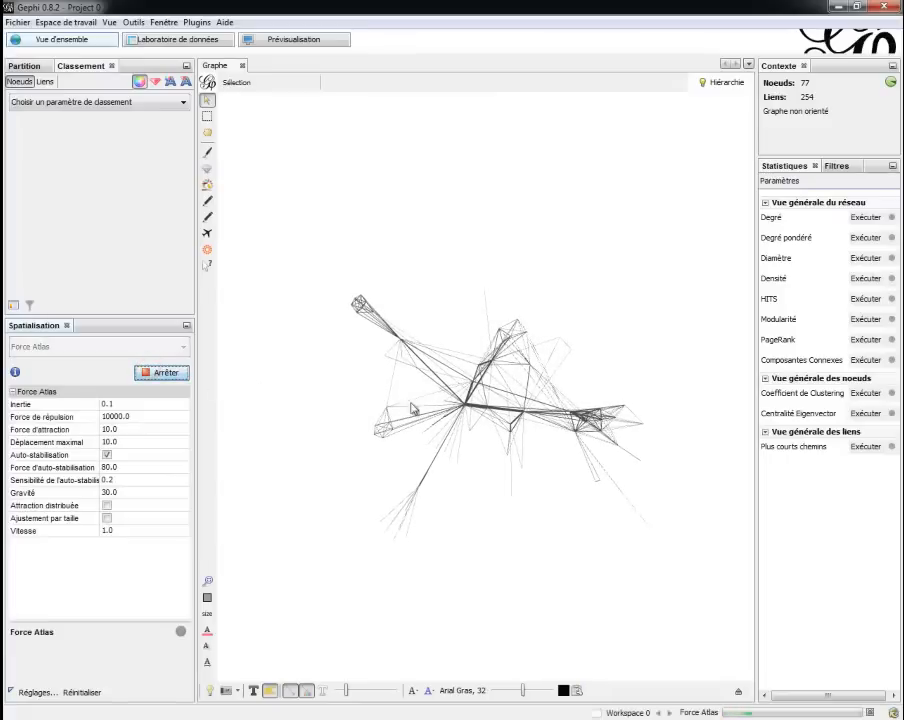
{"action": "left_click", "coordinate": [174, 373]}
{"action": "scroll", "coordinate": [458, 455], "scroll_direction": "up", "scroll_amount": 3}
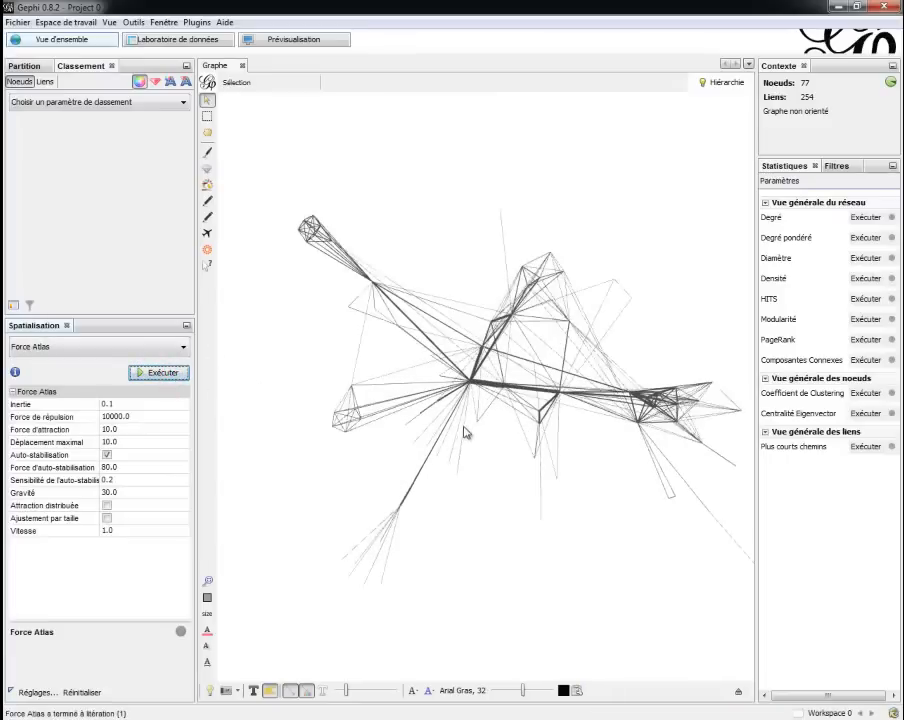
{"action": "scroll", "coordinate": [463, 431], "scroll_direction": "down", "scroll_amount": 2}
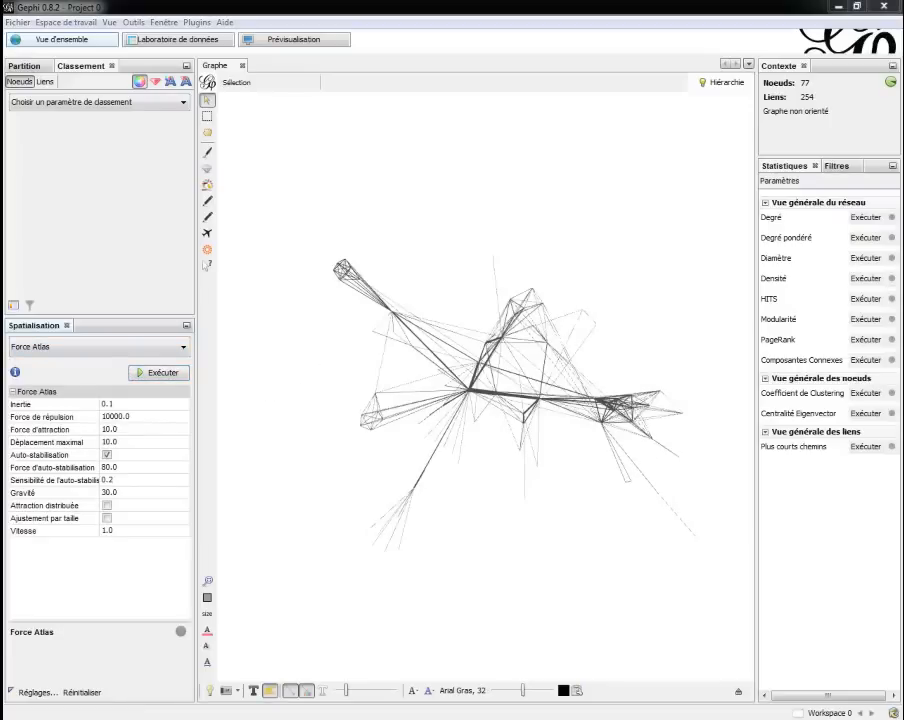
Switch to the Gephi.docx document in Word and examine the diagram of four algorithm types at 120 % zoom.
{"action": "key", "text": "alt+Tab"}
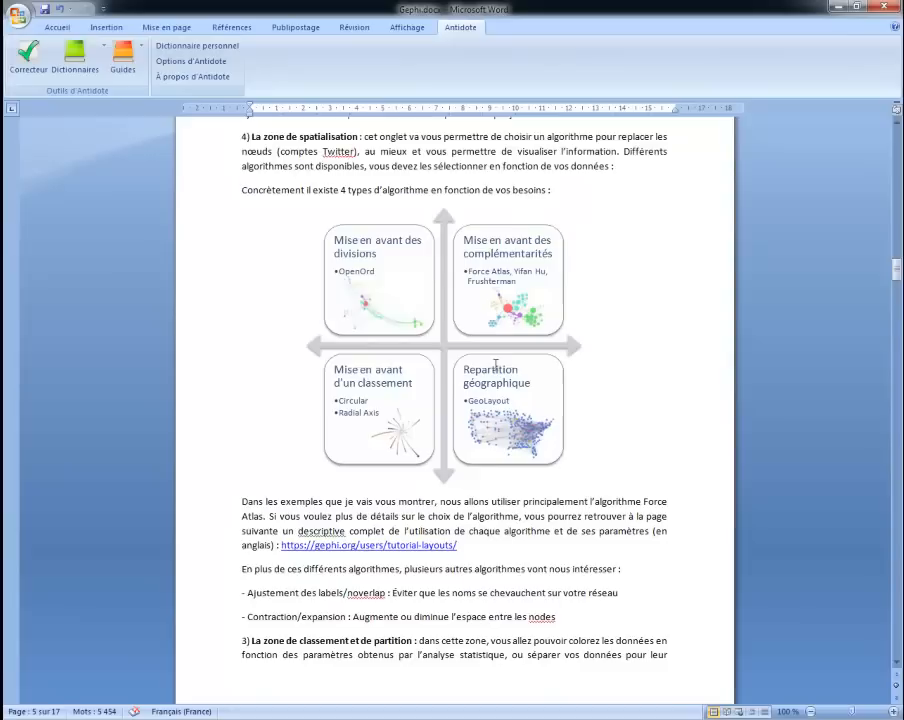
{"action": "left_click", "coordinate": [893, 712]}
{"action": "left_click", "coordinate": [893, 712]}
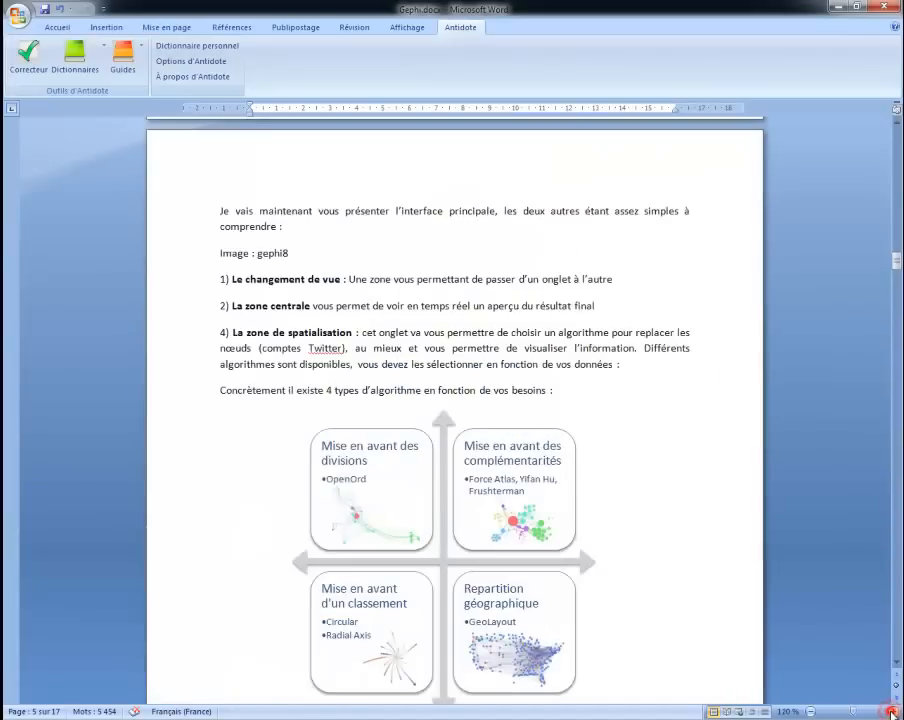
{"action": "scroll", "coordinate": [413, 468], "scroll_direction": "down", "scroll_amount": 4}
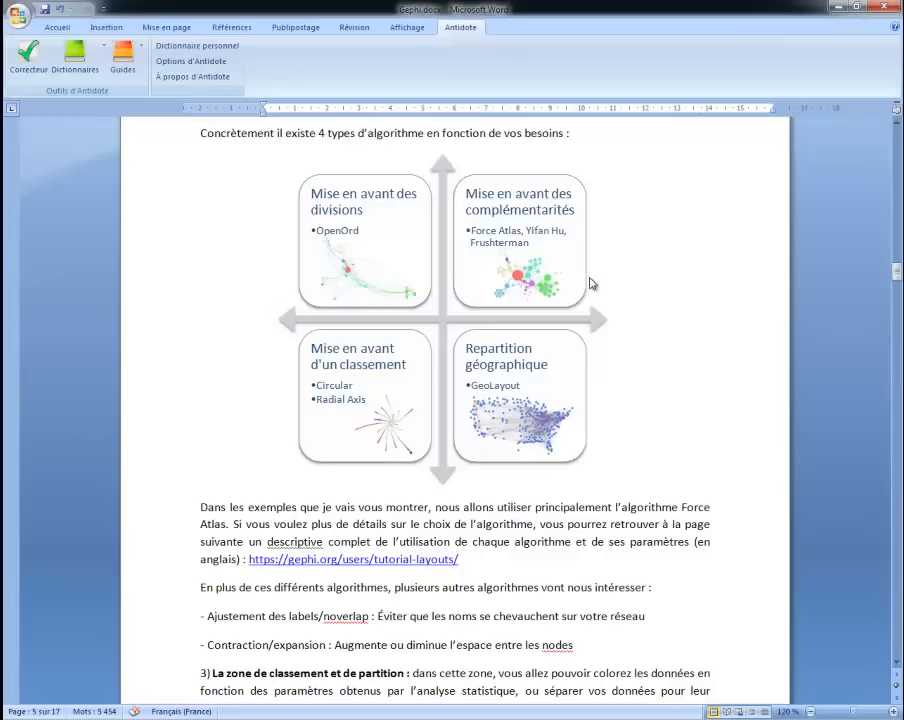
{"action": "left_click", "coordinate": [470, 230]}
{"action": "left_click_drag", "start_coordinate": [470, 230], "coordinate": [524, 230]}
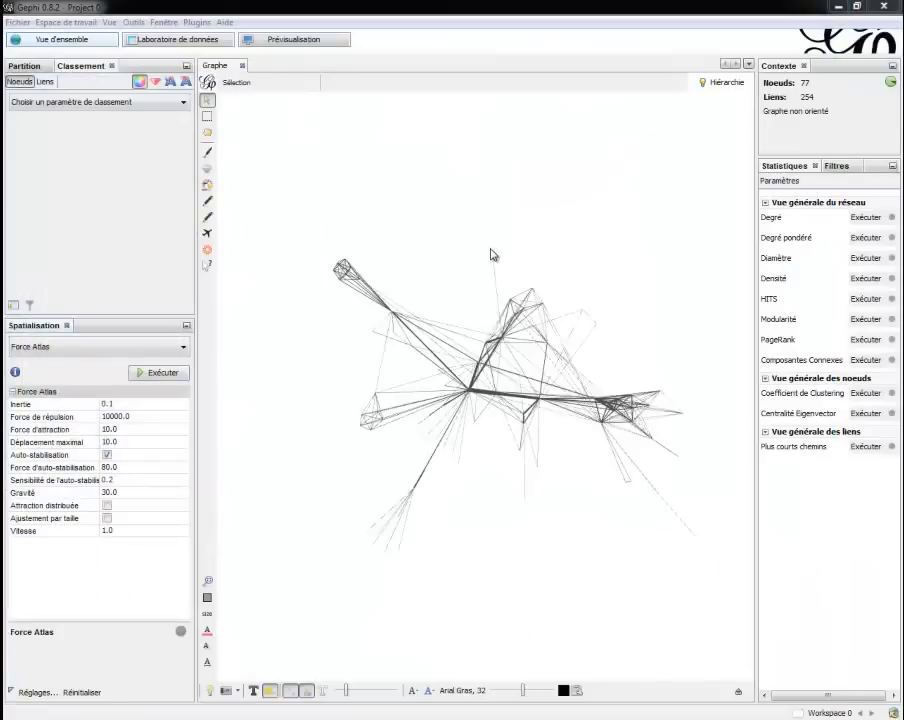
Return to Gephi and run the Ajustement des labels layout on the network.
{"action": "left_click", "coordinate": [491, 250]}
{"action": "scroll", "coordinate": [508, 296], "scroll_direction": "up", "scroll_amount": 3}
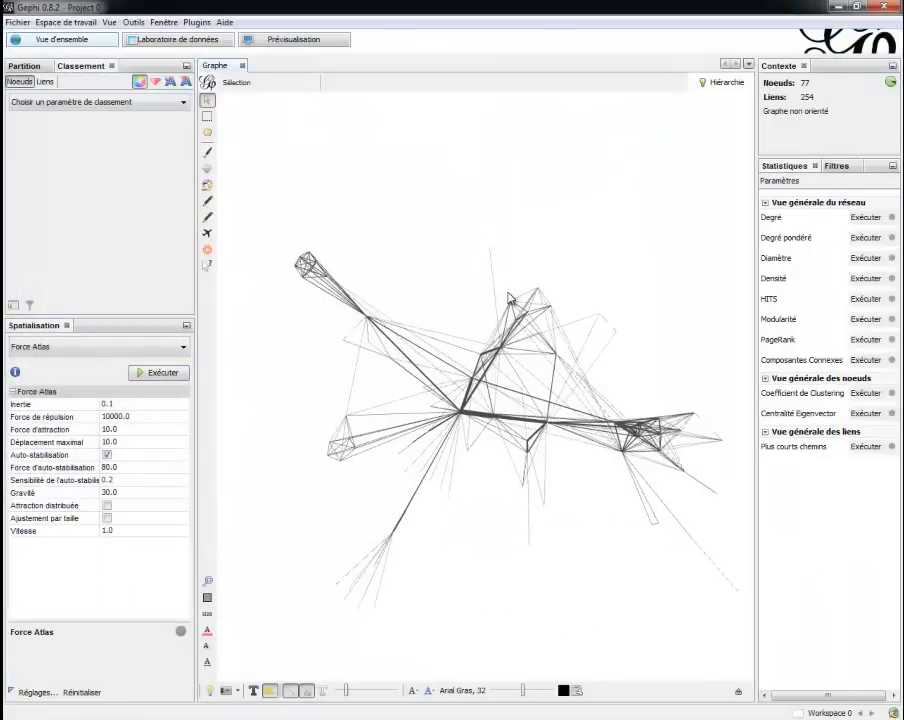
{"action": "scroll", "coordinate": [508, 296], "scroll_direction": "down", "scroll_amount": 2}
{"action": "left_click", "coordinate": [145, 347]}
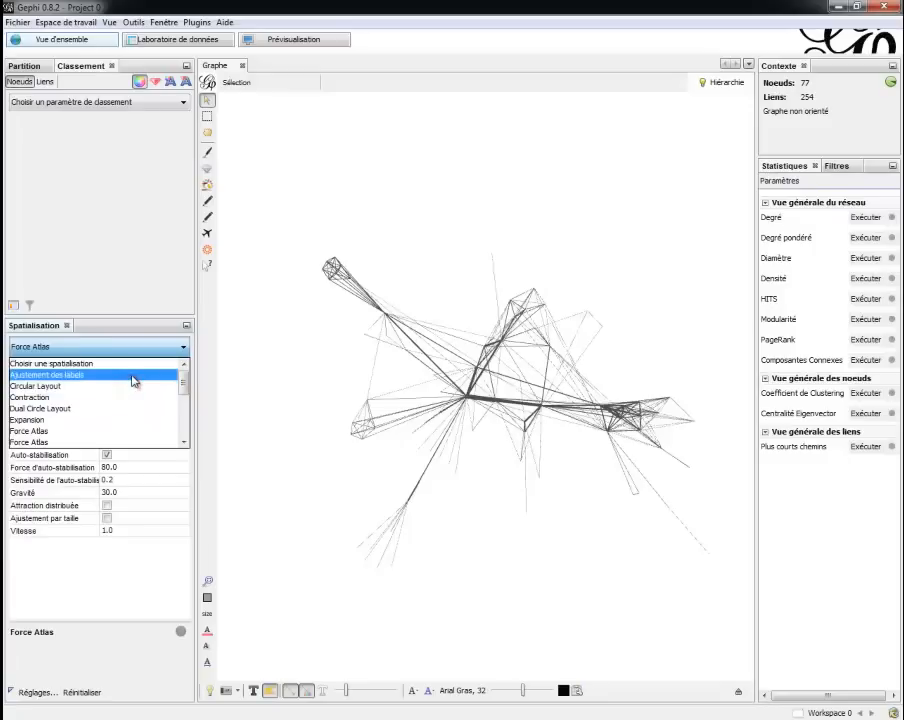
{"action": "left_click", "coordinate": [130, 374]}
{"action": "left_click", "coordinate": [156, 373]}
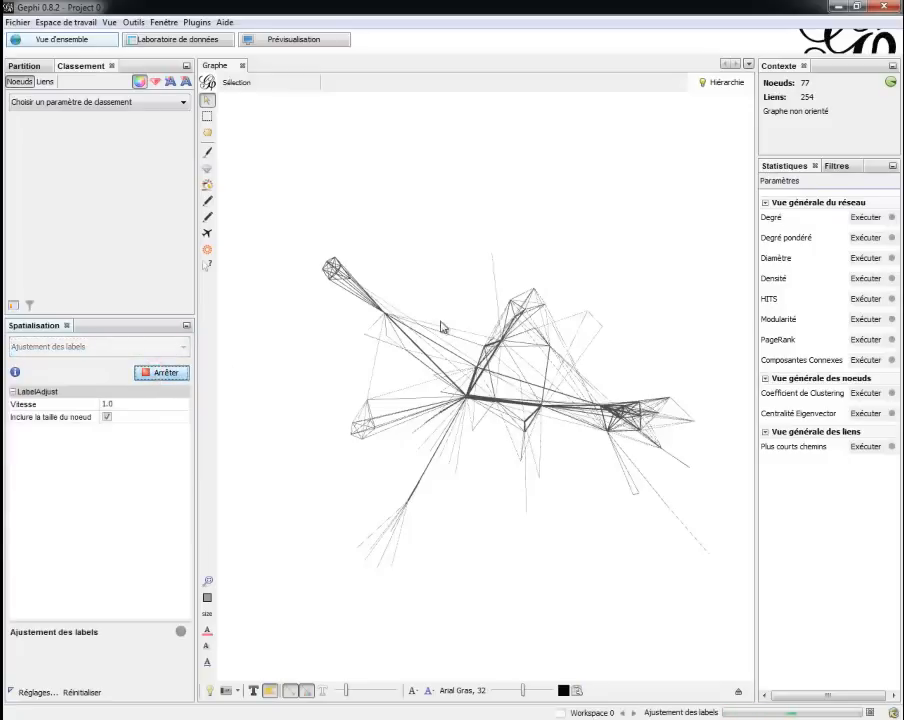
Show the node labels in the graph and run the label adjustment once more.
{"action": "left_click", "coordinate": [254, 691]}
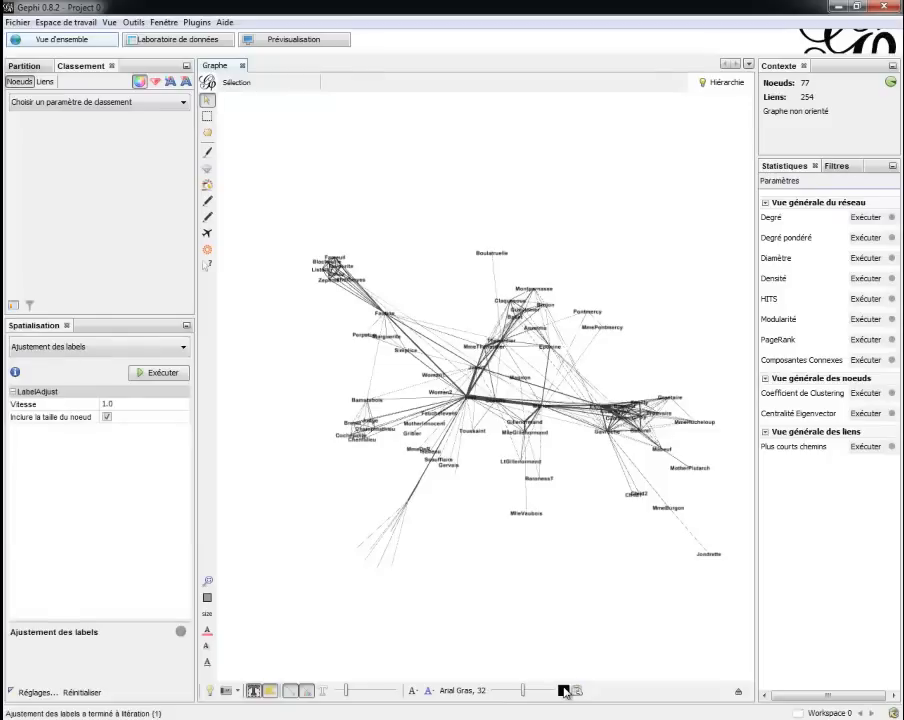
{"action": "scroll", "coordinate": [558, 435], "scroll_direction": "up", "scroll_amount": 1}
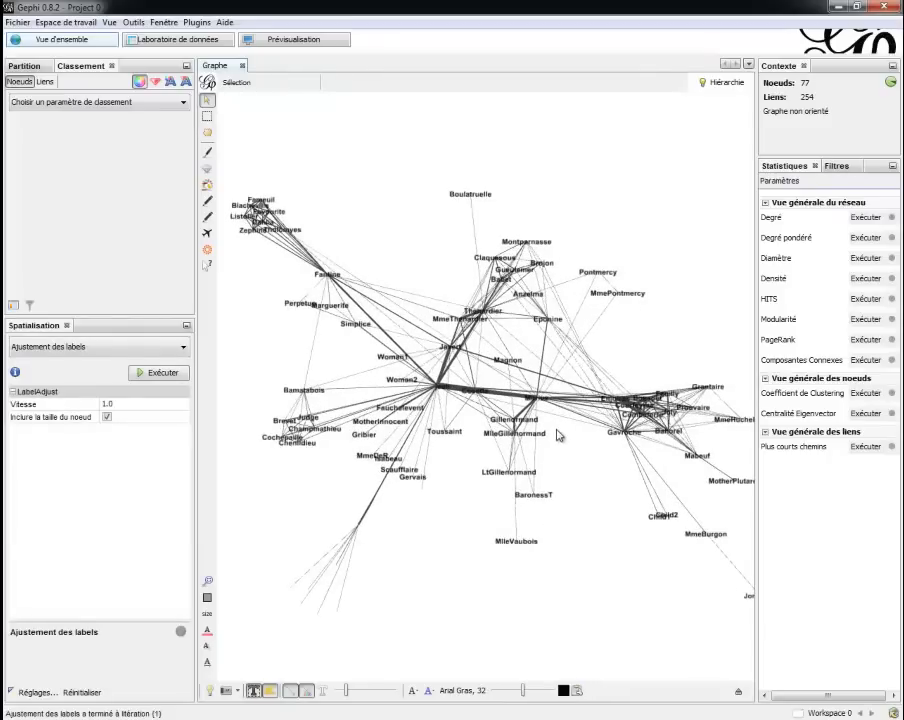
{"action": "scroll", "coordinate": [558, 435], "scroll_direction": "down", "scroll_amount": 2}
{"action": "left_click", "coordinate": [145, 373]}
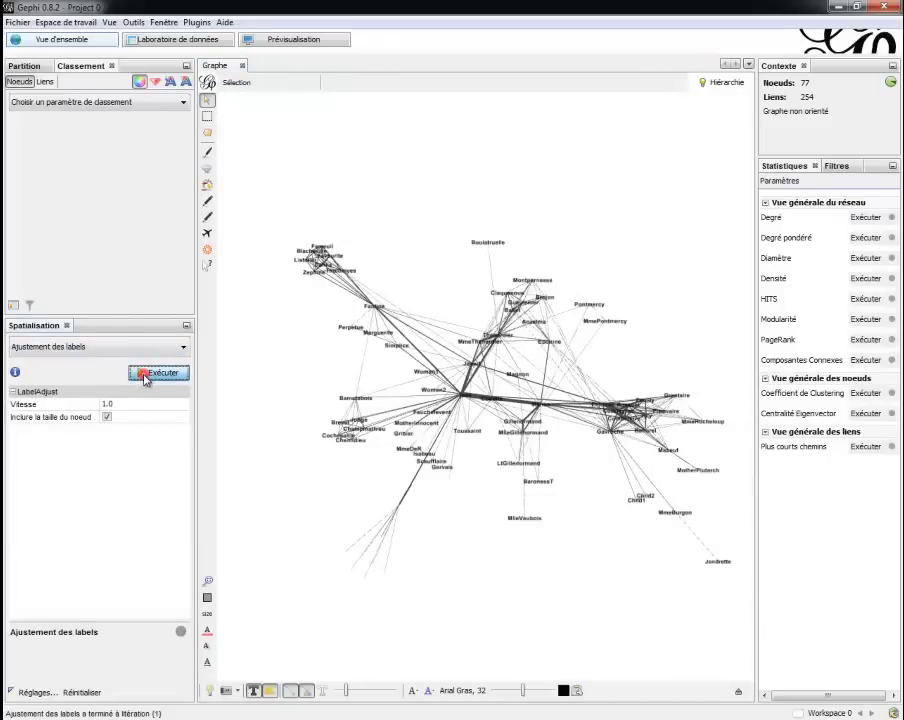
Apply the Noverlap layout with speed 3.0, ratio 1.2 and margin 5.0, and inspect the node spacing.
{"action": "left_click", "coordinate": [141, 347]}
{"action": "scroll", "coordinate": [137, 397], "scroll_direction": "down", "scroll_amount": 1}
{"action": "scroll", "coordinate": [137, 397], "scroll_direction": "down", "scroll_amount": 3}
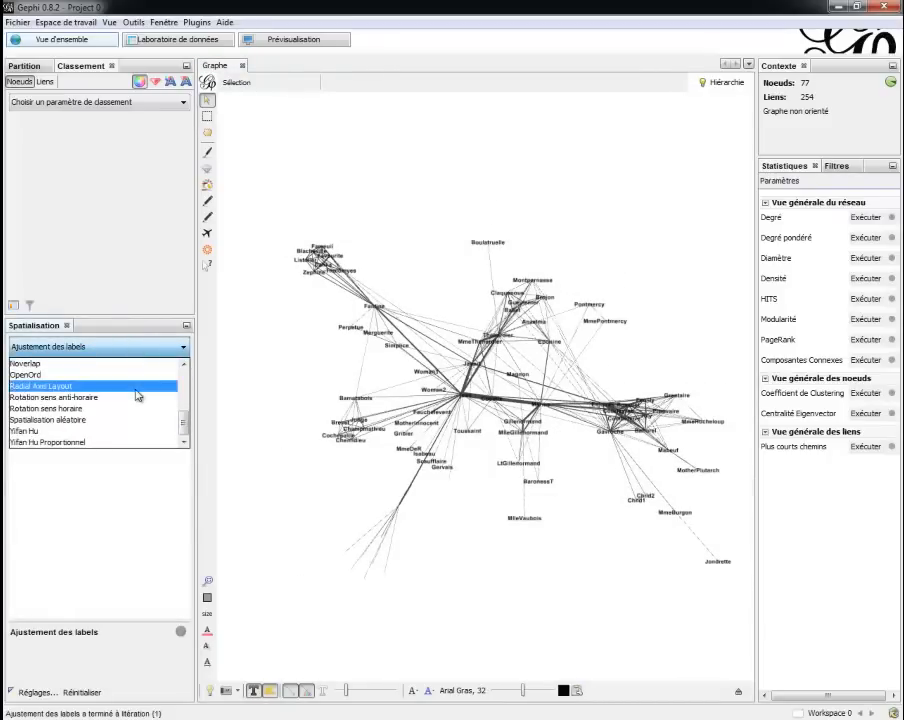
{"action": "left_click", "coordinate": [135, 363]}
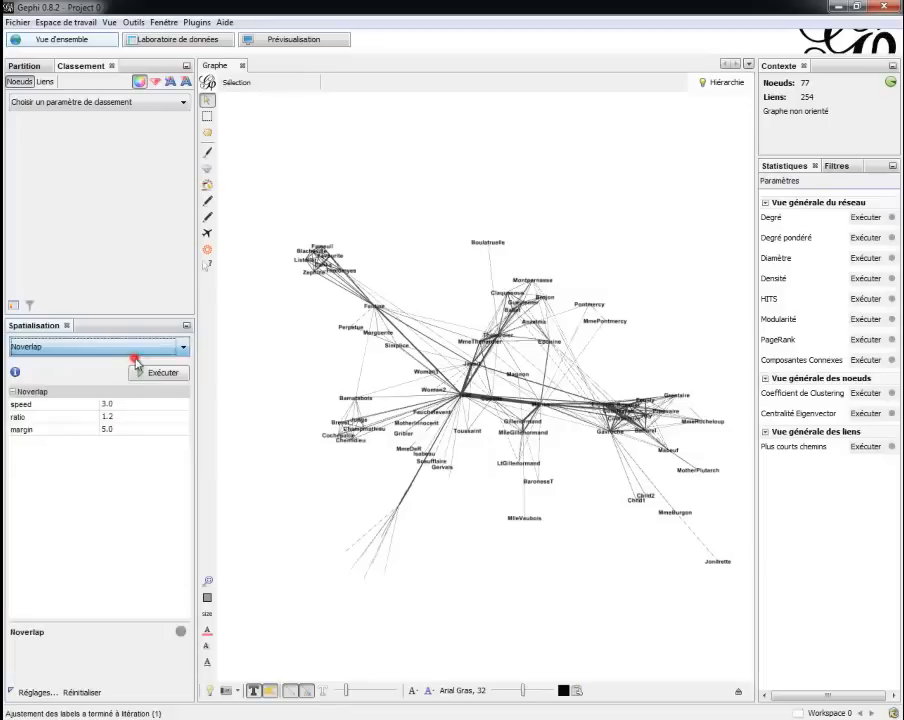
{"action": "left_click", "coordinate": [152, 373]}
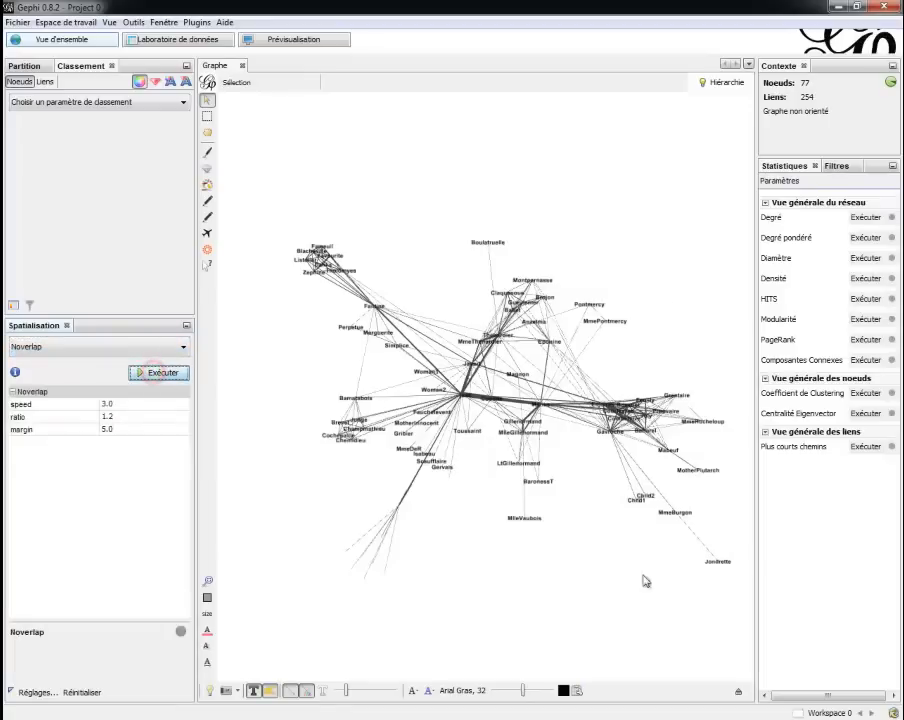
{"action": "scroll", "coordinate": [655, 445], "scroll_direction": "up", "scroll_amount": 2}
{"action": "scroll", "coordinate": [645, 442], "scroll_direction": "down", "scroll_amount": 4}
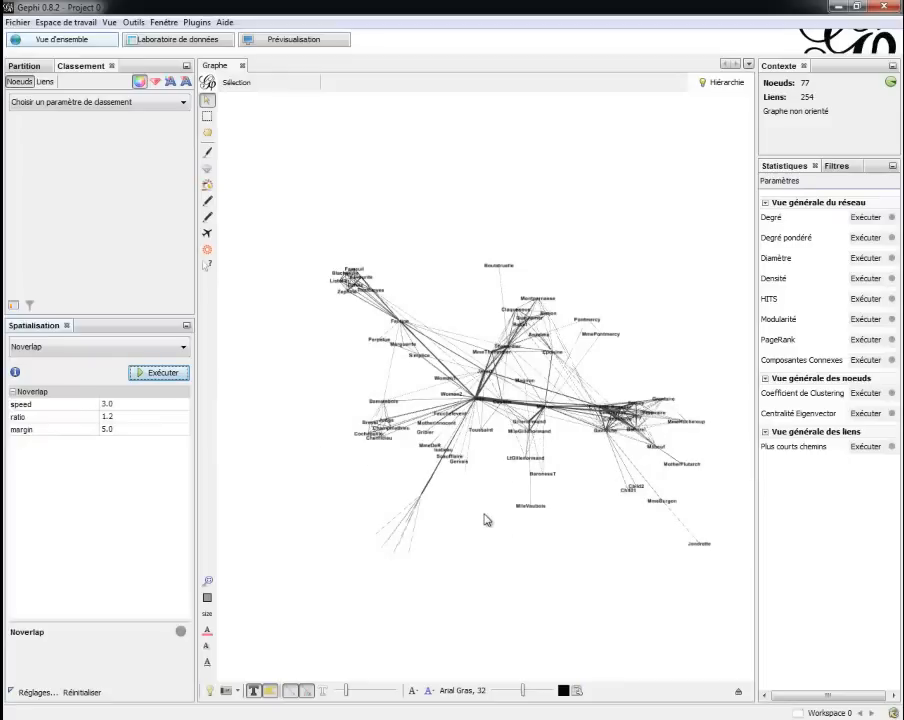
Switch the layout back to Force Atlas, run it briefly on the labelled graph and stop it.
{"action": "left_click", "coordinate": [110, 347]}
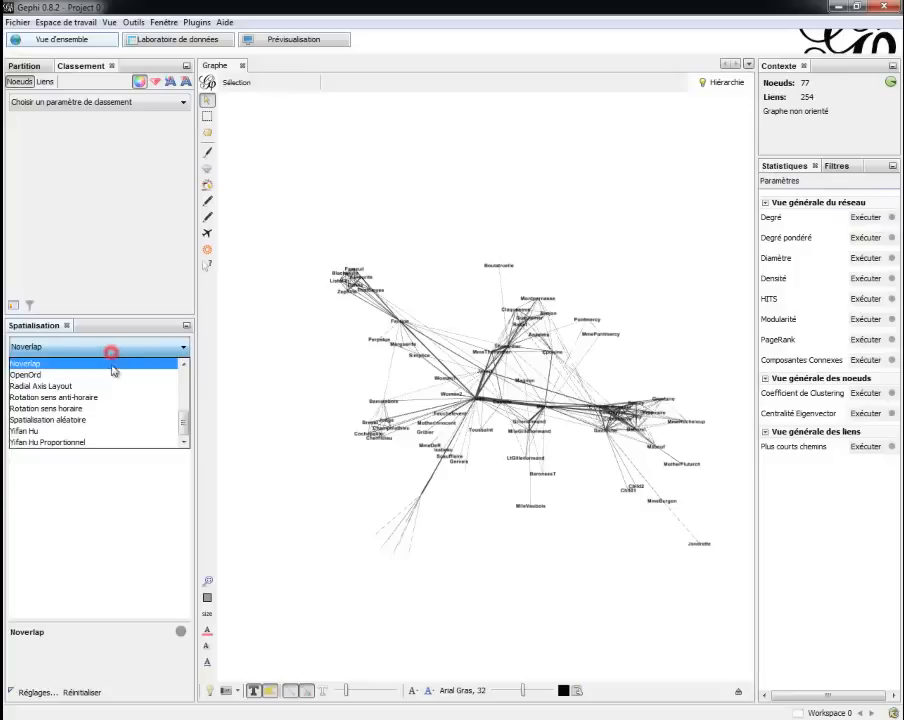
{"action": "scroll", "coordinate": [112, 380], "scroll_direction": "up", "scroll_amount": 4}
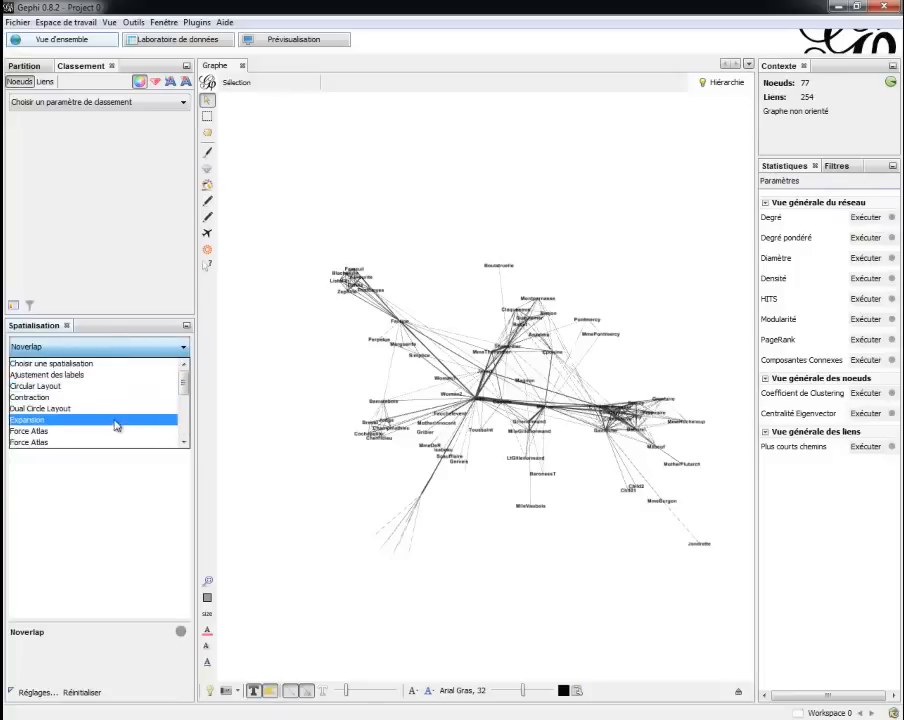
{"action": "left_click", "coordinate": [112, 430]}
{"action": "left_click", "coordinate": [150, 372]}
{"action": "left_click", "coordinate": [147, 373]}
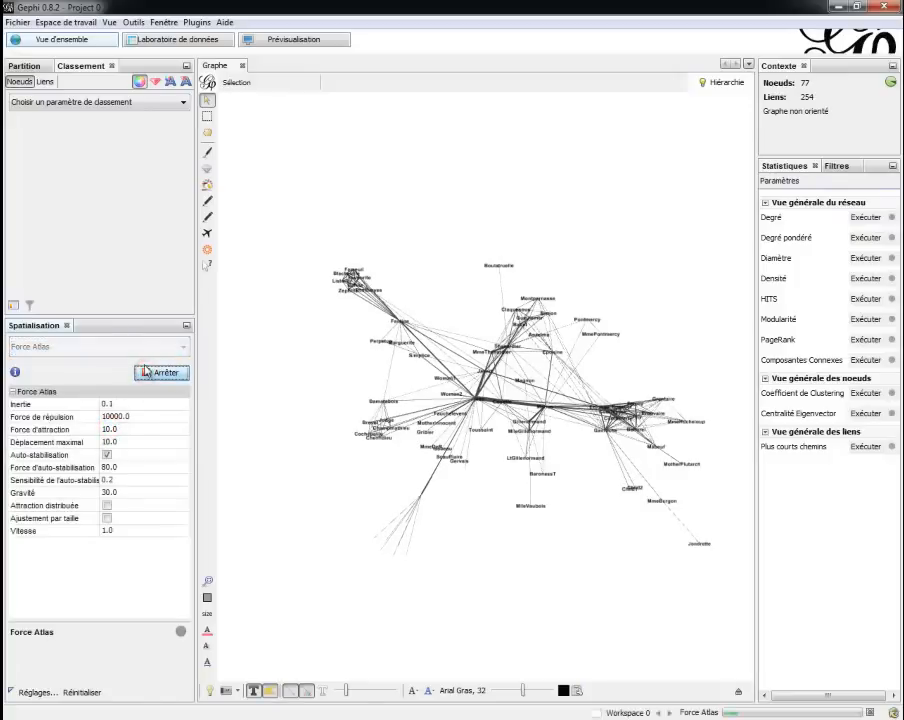
Arrange the nodes with the Circular Layout, counter-clockwise and ordered by Node ID.
{"action": "left_click", "coordinate": [164, 349]}
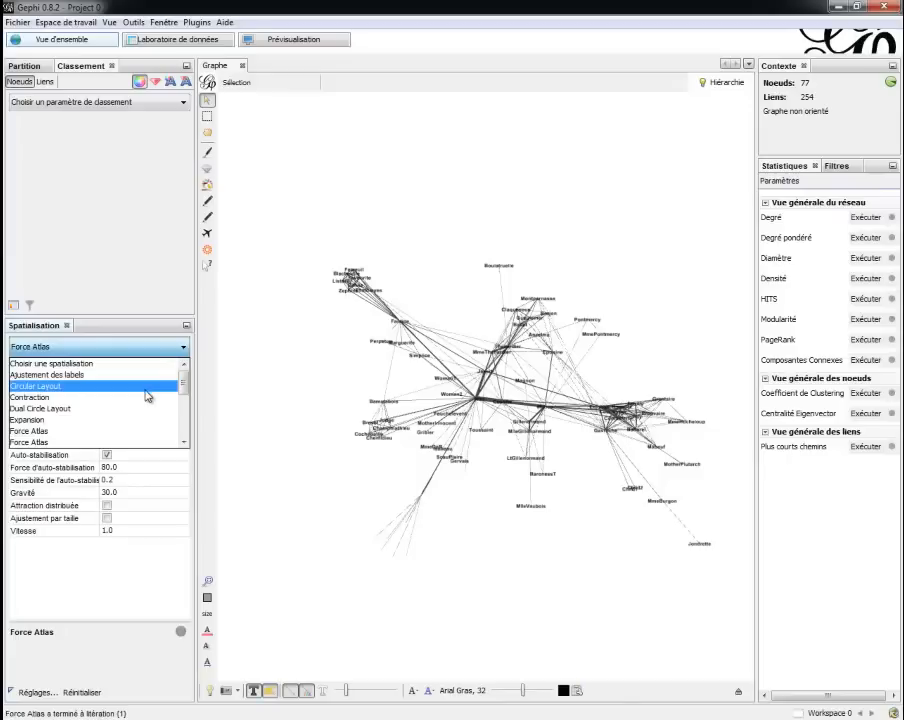
{"action": "left_click", "coordinate": [146, 386]}
{"action": "left_click", "coordinate": [136, 372]}
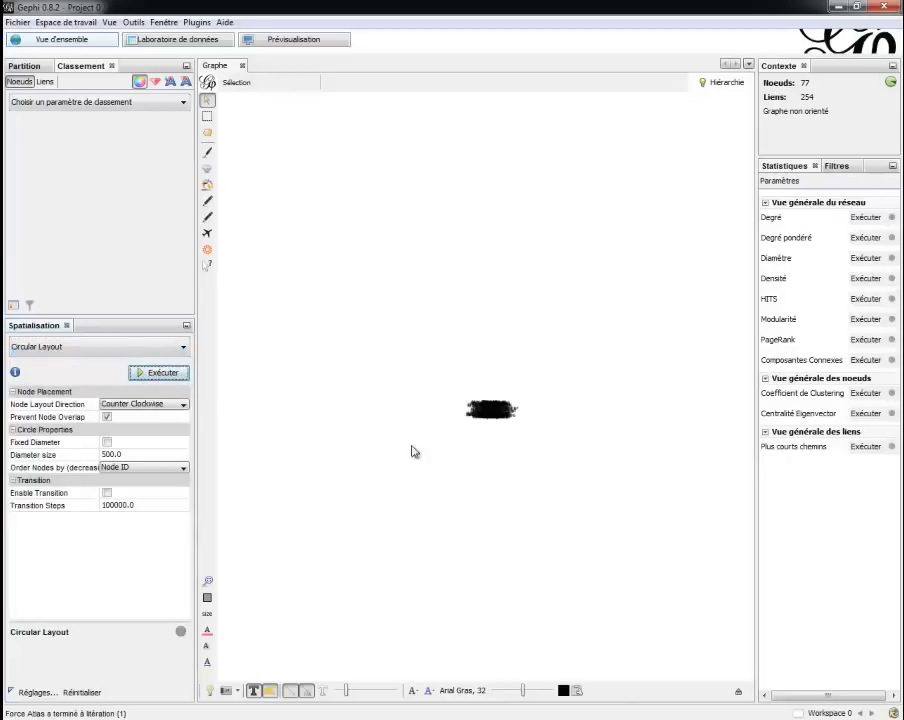
{"action": "scroll", "coordinate": [466, 444], "scroll_direction": "up", "scroll_amount": 6}
Hide the node labels and reduce the edge thickness to its minimum so the links in the circle are distinguishable.
{"action": "left_click", "coordinate": [254, 689]}
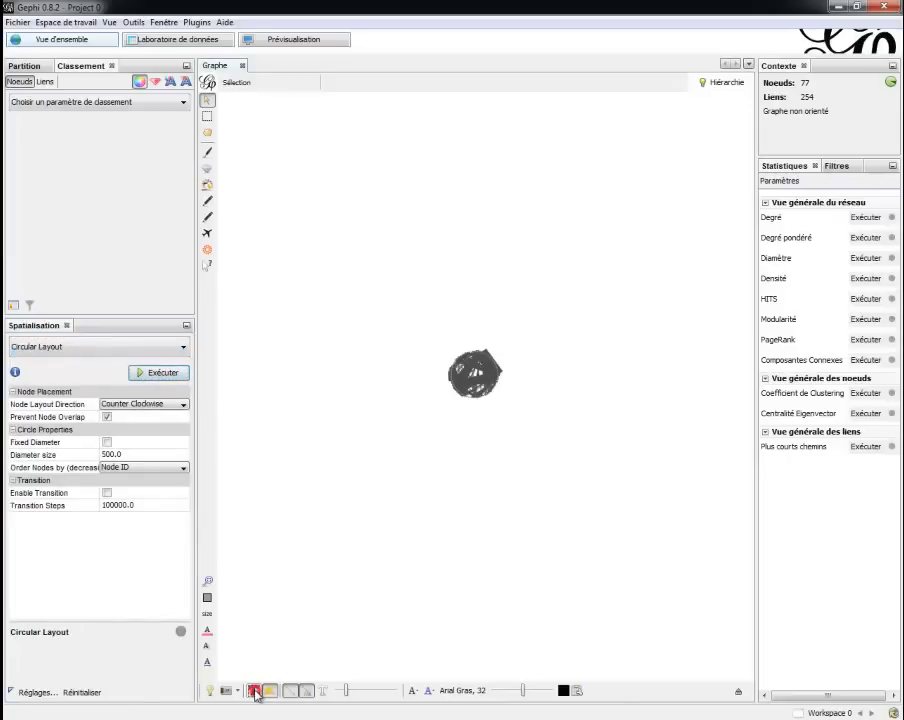
{"action": "scroll", "coordinate": [440, 420], "scroll_direction": "up", "scroll_amount": 10}
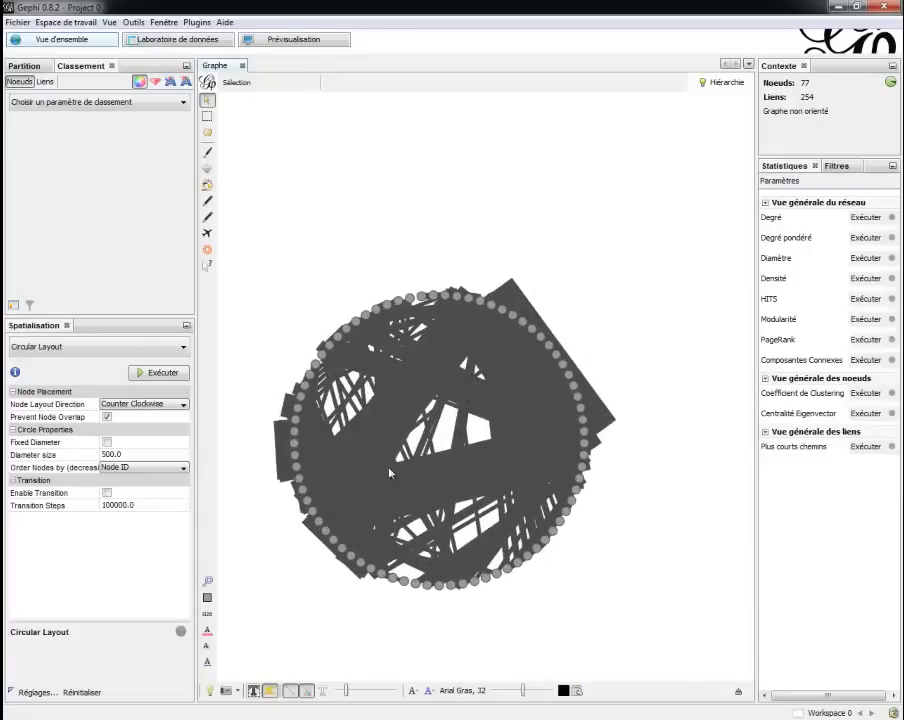
{"action": "left_click_drag", "start_coordinate": [346, 690], "coordinate": [335, 695]}
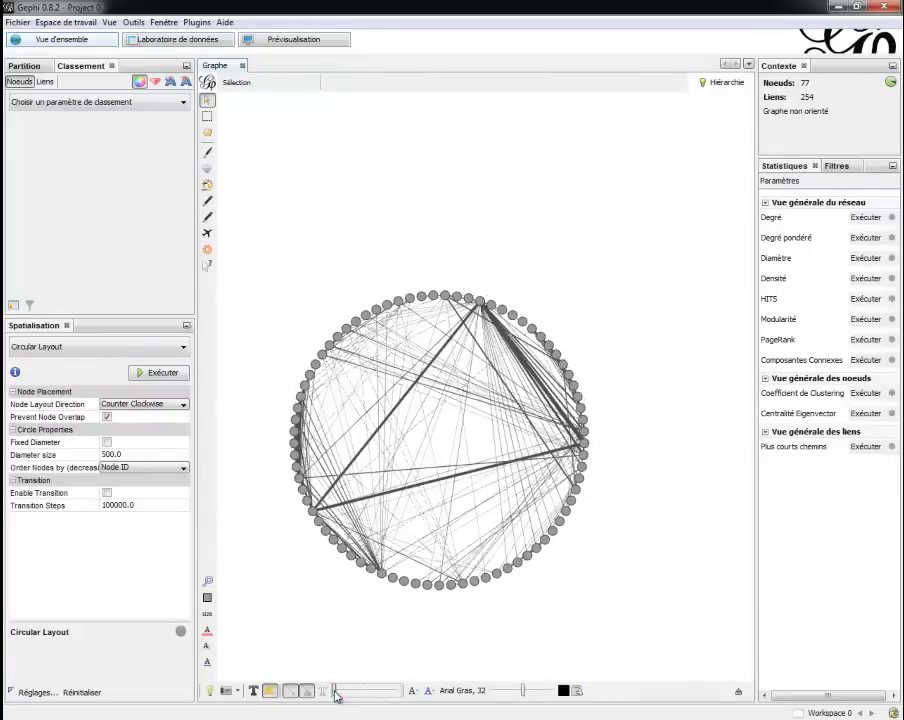
Run Force Atlas again to replace the circular arrangement and increase the edge thickness.
{"action": "left_click", "coordinate": [85, 344]}
{"action": "left_click", "coordinate": [84, 430]}
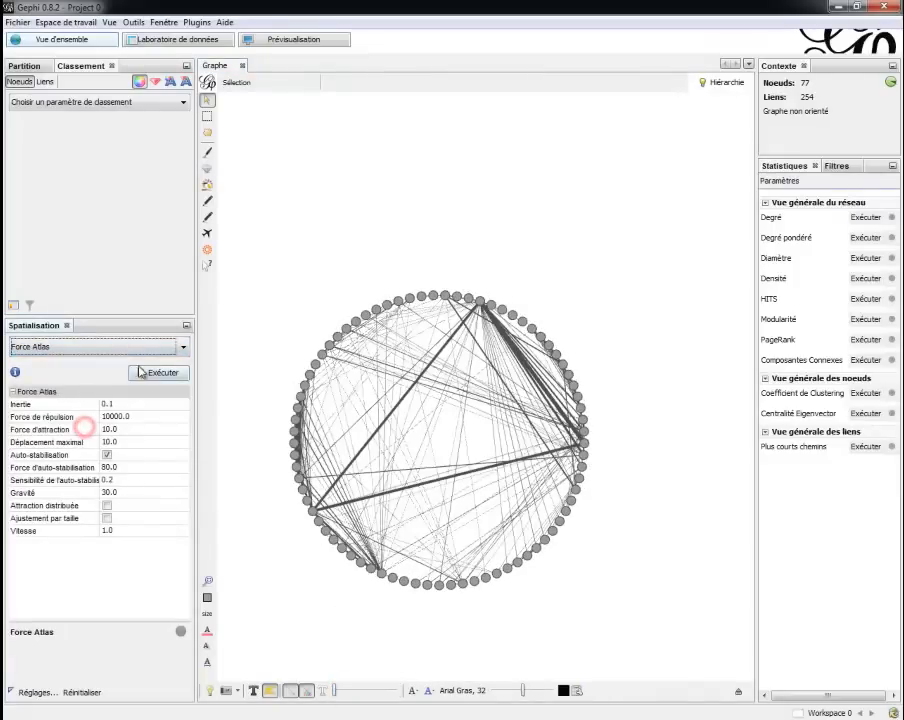
{"action": "left_click", "coordinate": [141, 372]}
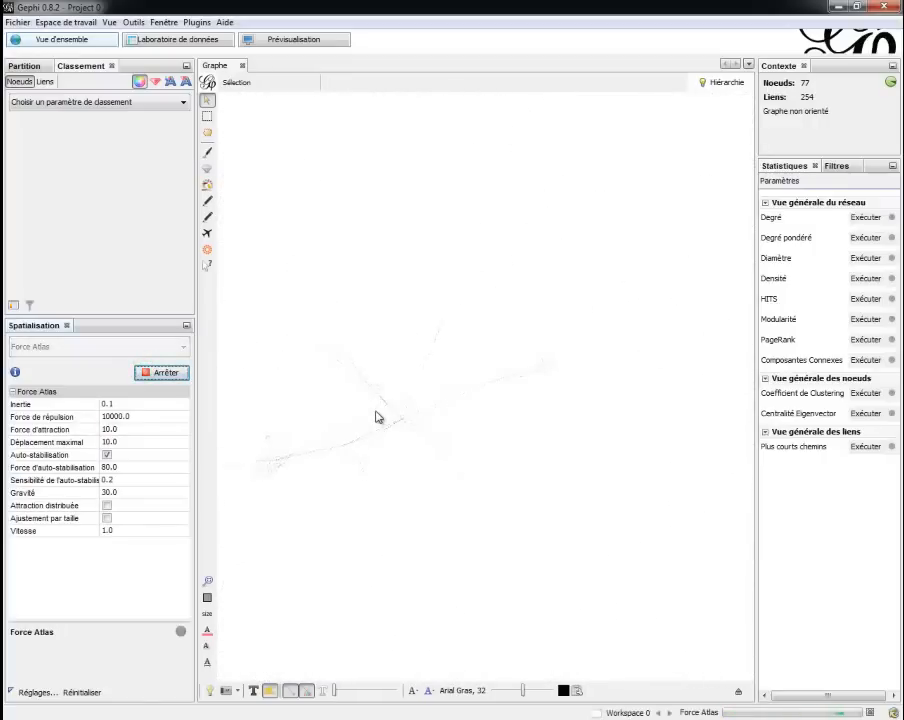
{"action": "left_click_drag", "start_coordinate": [334, 690], "coordinate": [349, 699]}
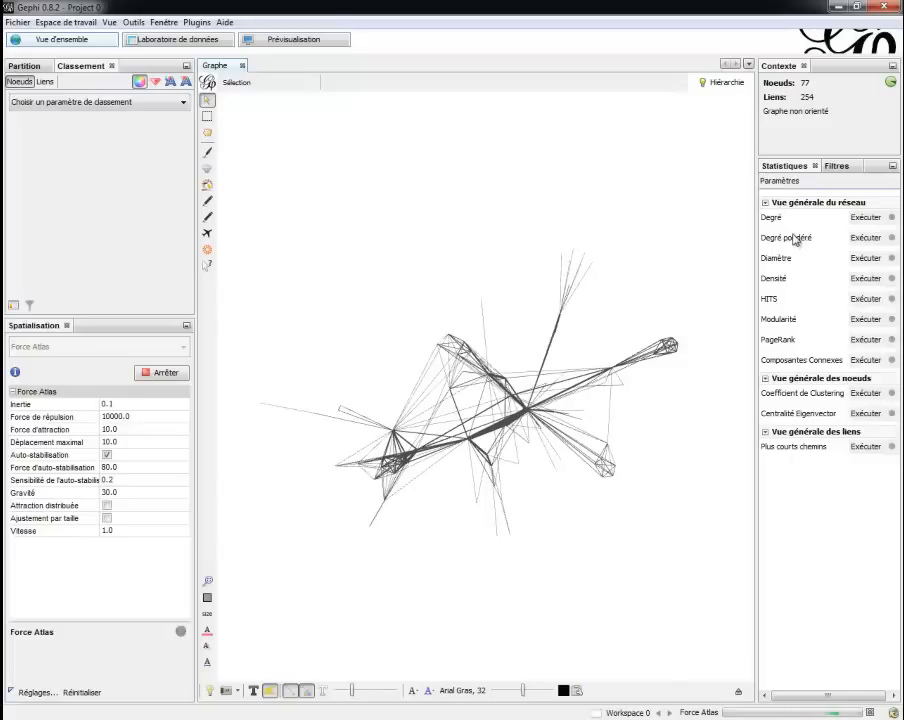
Calculate the weighted degree and close its report, then calculate modularity with randomisation, edge weights and resolution 1.0.
{"action": "left_click", "coordinate": [865, 238]}
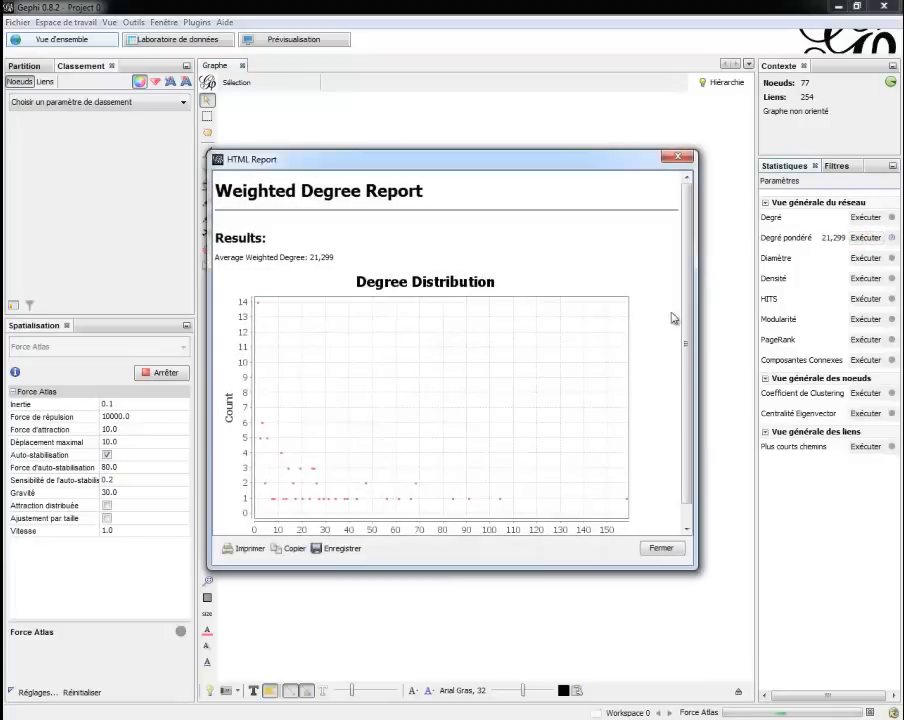
{"action": "left_click", "coordinate": [660, 548]}
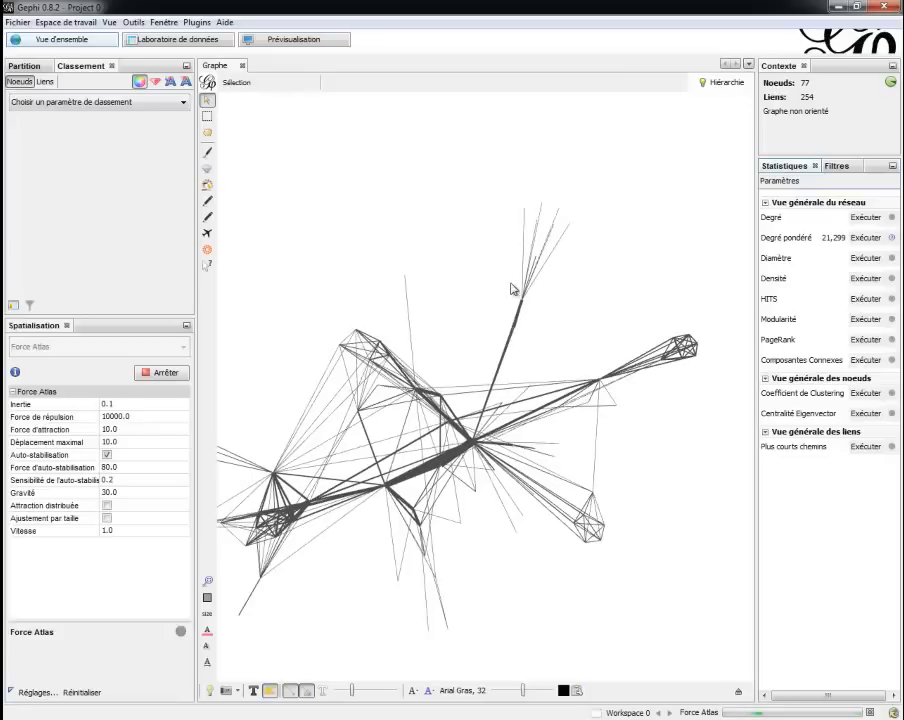
{"action": "left_click", "coordinate": [861, 319]}
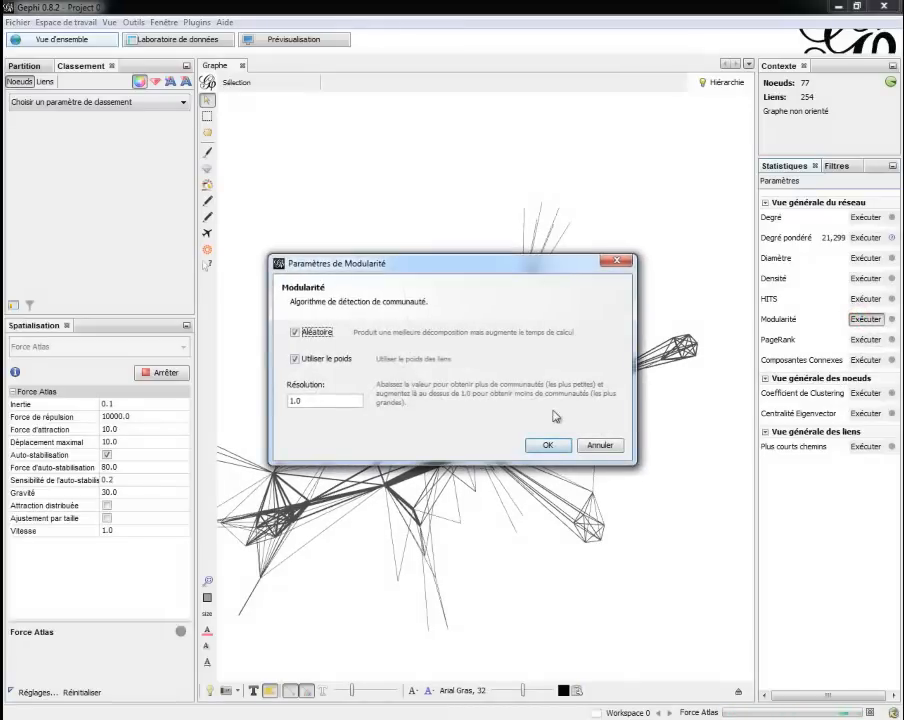
{"action": "left_click", "coordinate": [528, 450]}
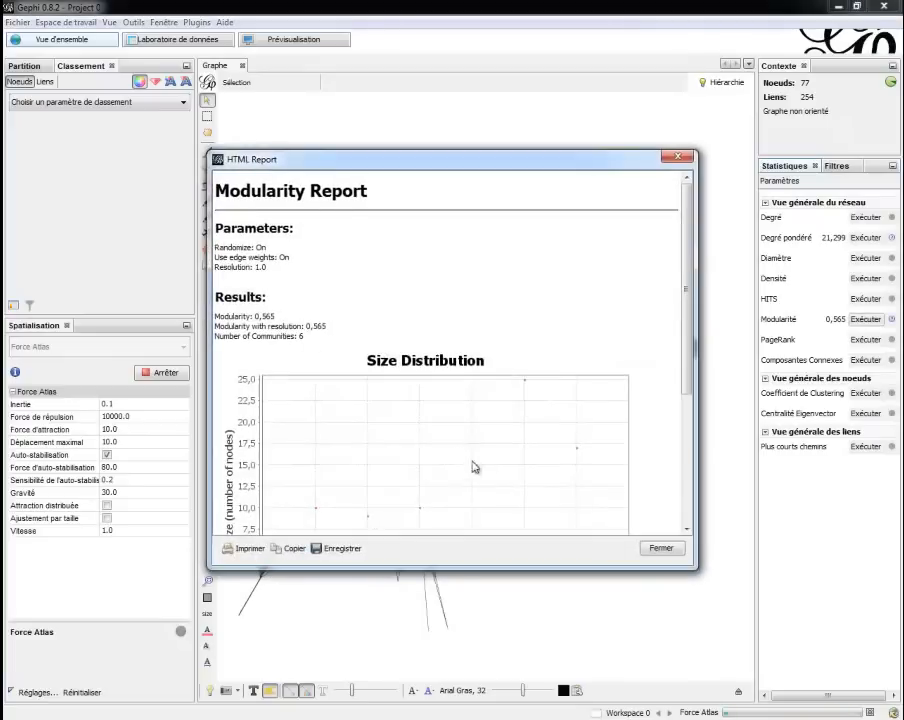
Review and close the modularity report, then calculate undirected eigenvector centrality with 100 iterations and close its report.
{"action": "scroll", "coordinate": [598, 421], "scroll_direction": "down", "scroll_amount": 5}
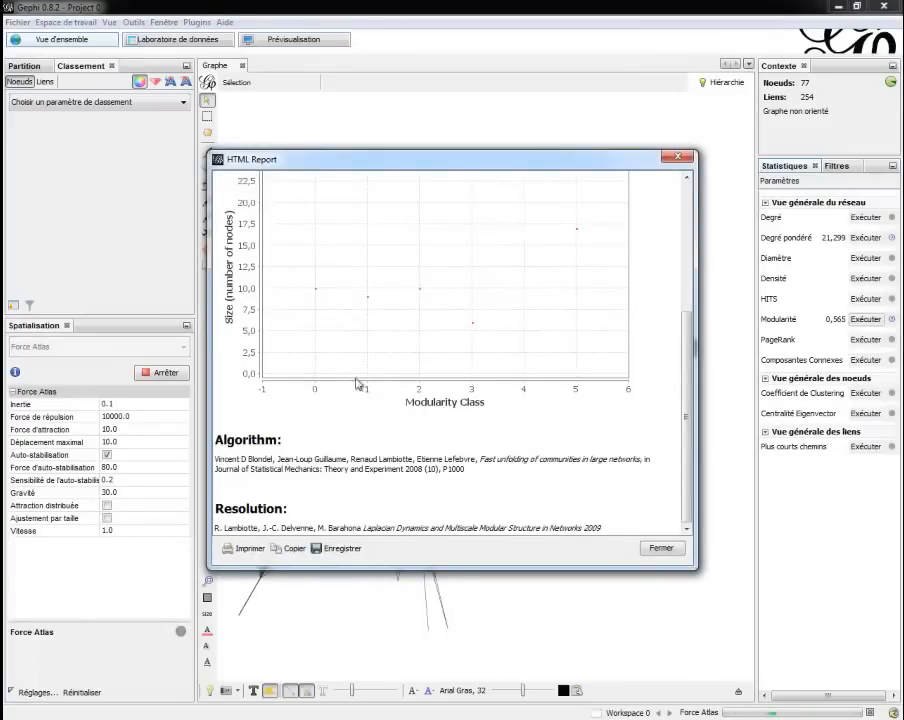
{"action": "left_click", "coordinate": [655, 547]}
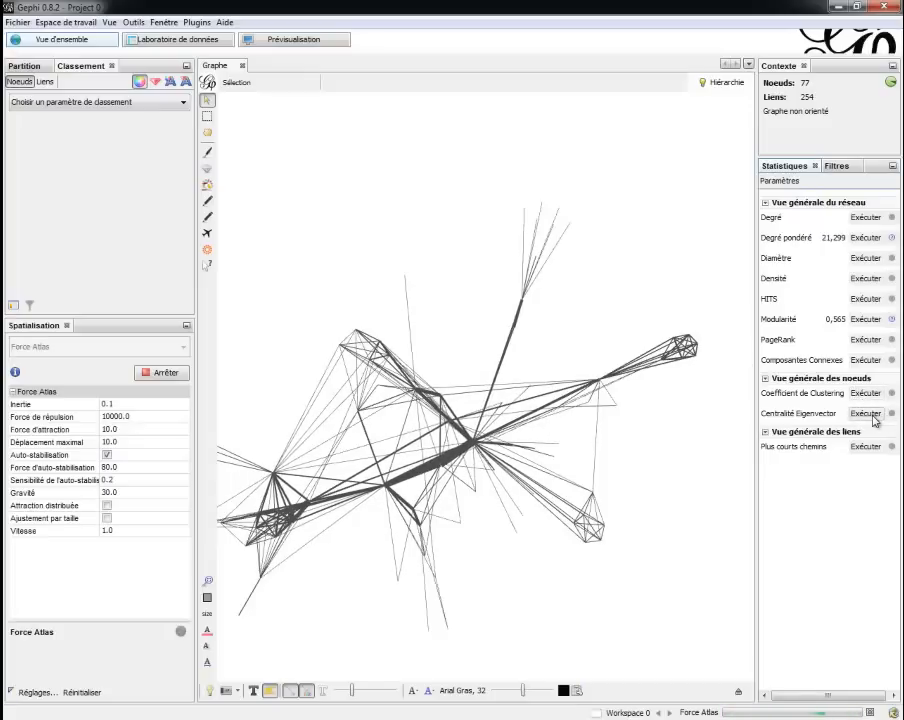
{"action": "left_click", "coordinate": [872, 417]}
{"action": "left_click", "coordinate": [555, 457]}
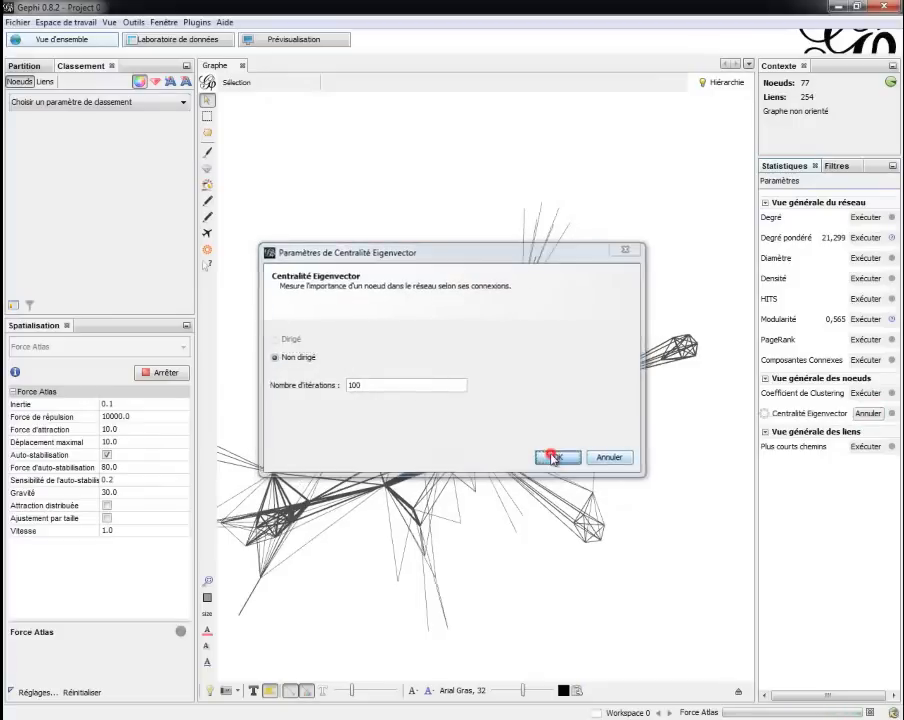
{"action": "left_click", "coordinate": [658, 546]}
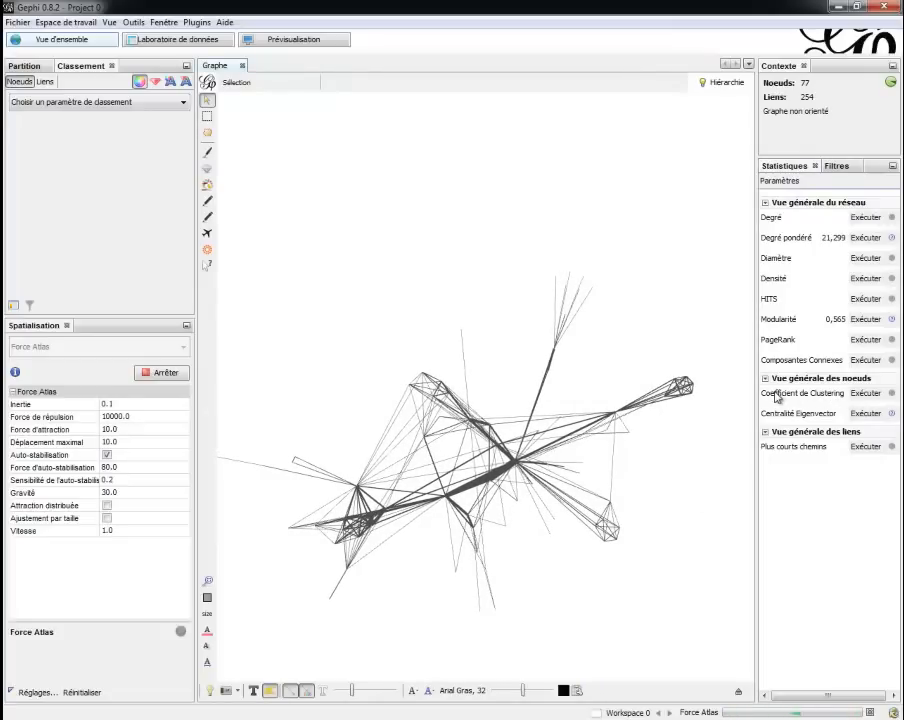
Recalculate the eigenvector centrality as undirected with 100 iterations to view the report again, then close it.
{"action": "left_click", "coordinate": [862, 413]}
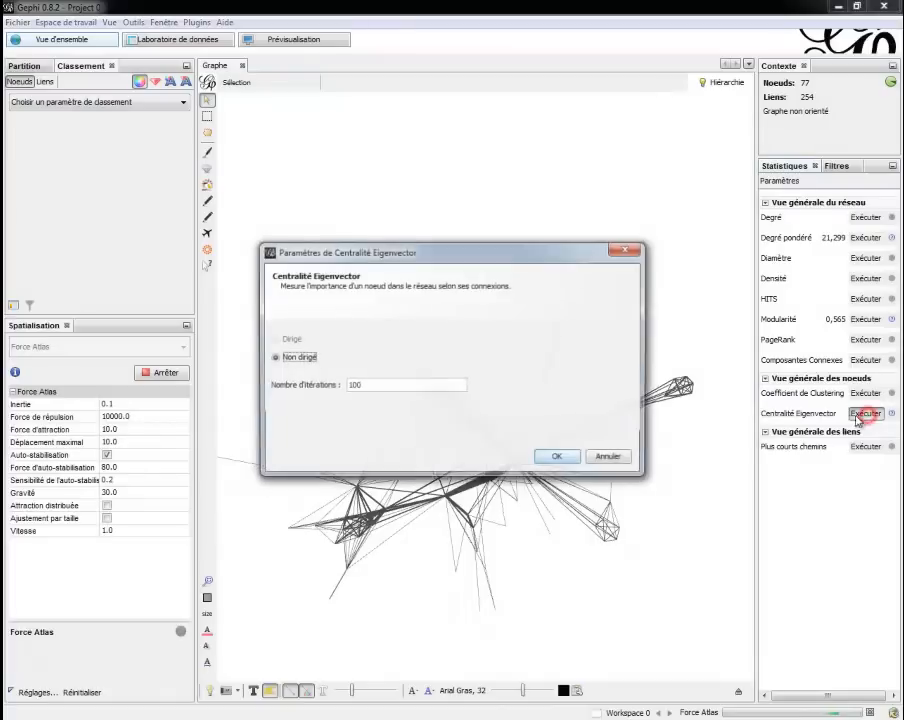
{"action": "left_click", "coordinate": [568, 455]}
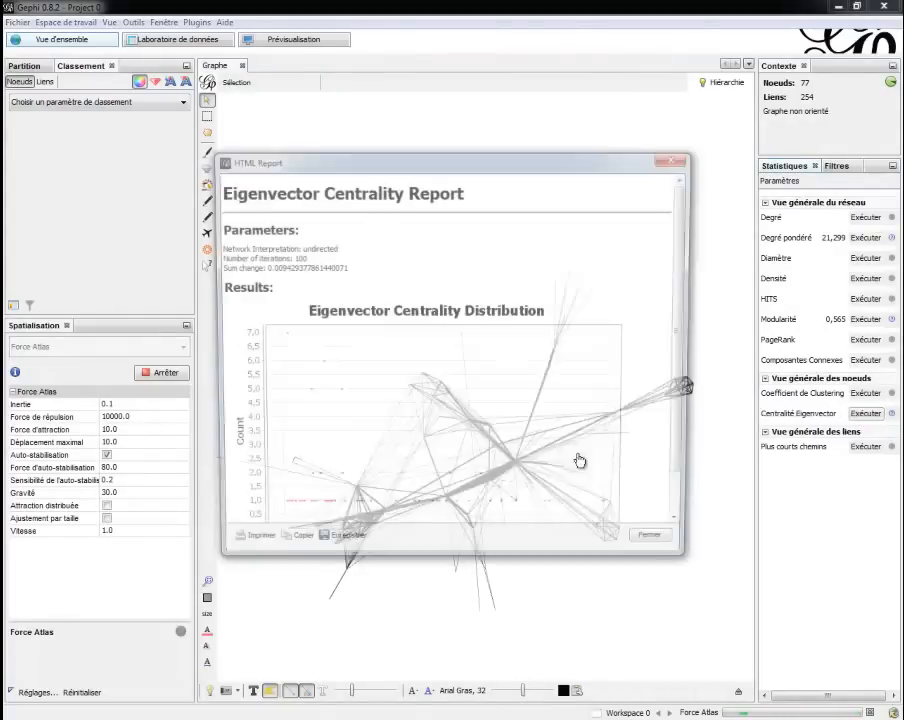
{"action": "left_click", "coordinate": [654, 486]}
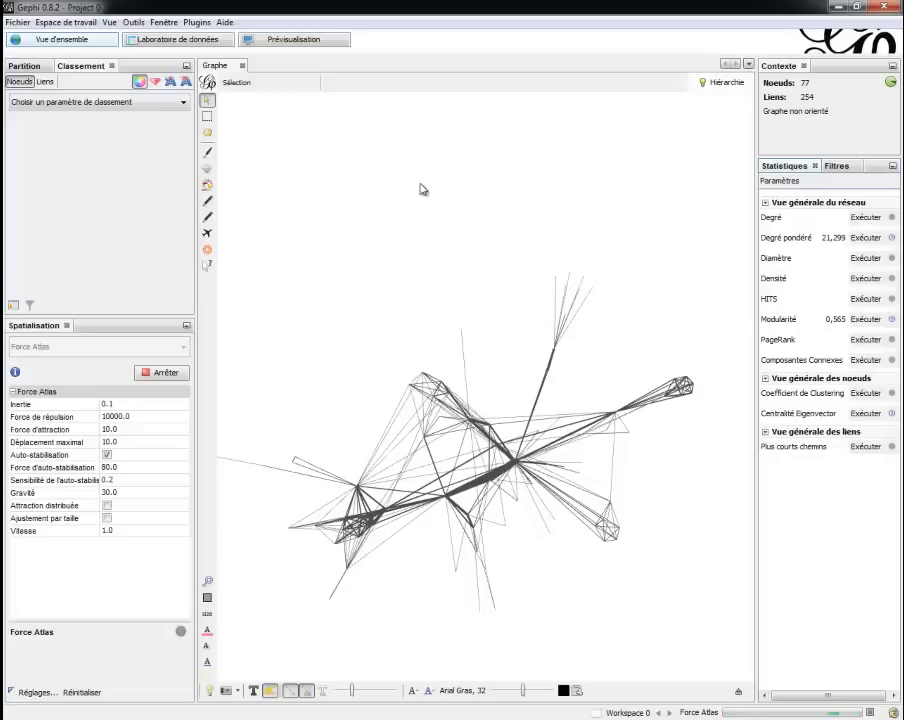
Refresh the node partition parameters and colour the nodes by Modularity Class.
{"action": "left_click", "coordinate": [28, 66]}
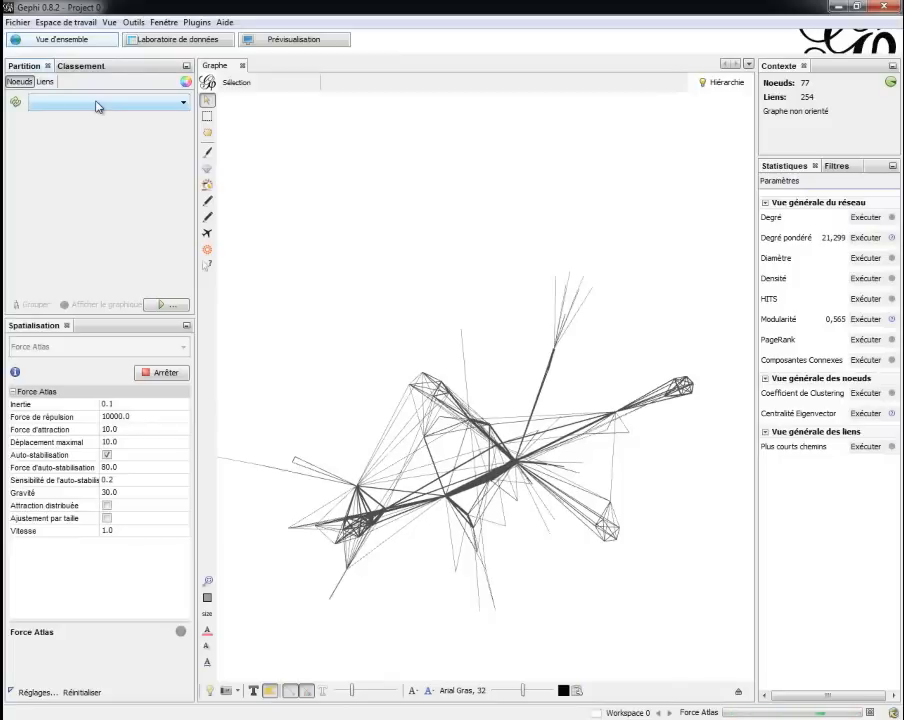
{"action": "left_click", "coordinate": [15, 101]}
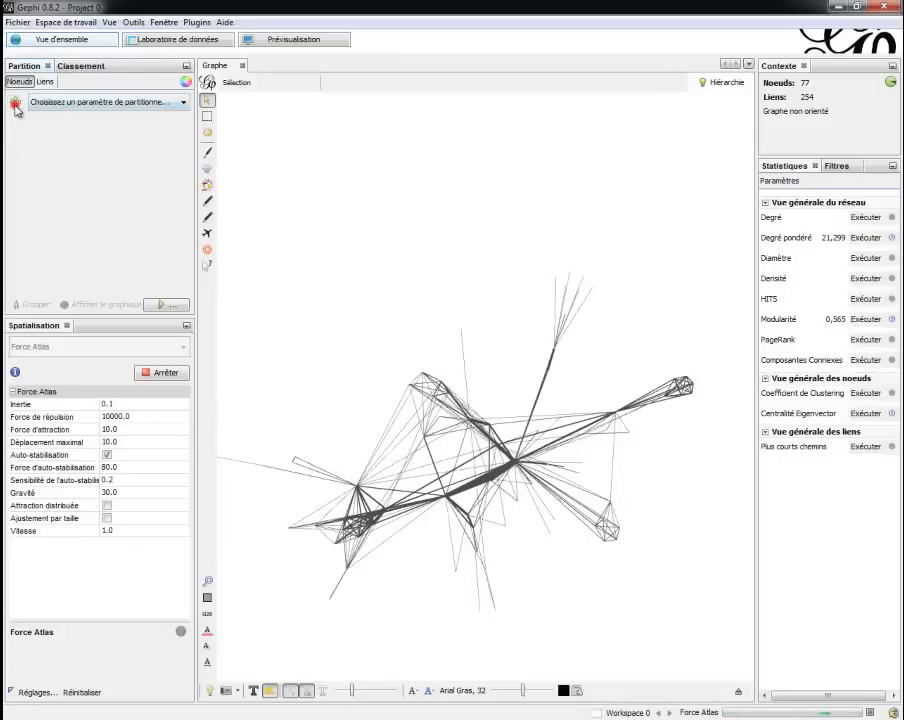
{"action": "left_click", "coordinate": [78, 103]}
{"action": "left_click", "coordinate": [78, 128]}
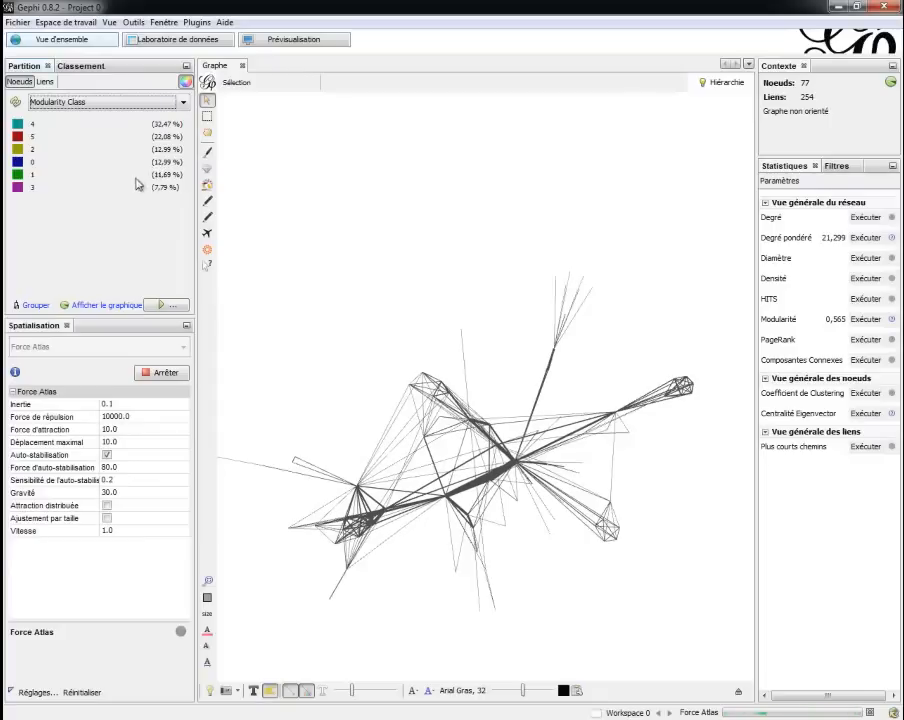
{"action": "left_click", "coordinate": [162, 305]}
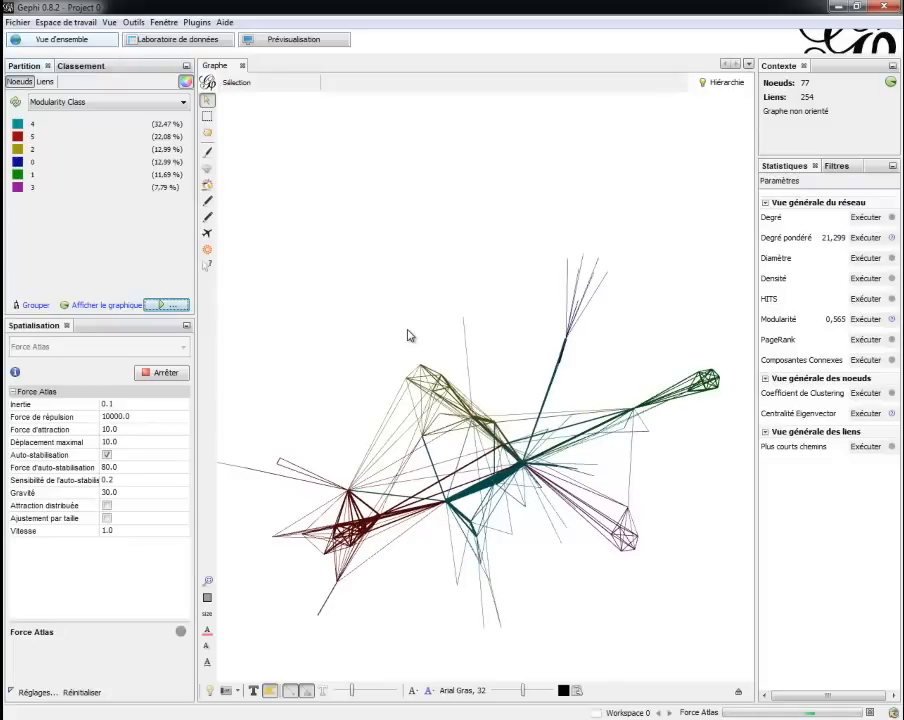
Rank node size by Eigenvector Centrality with a minimum size of 10 and a maximum of 100.
{"action": "left_click", "coordinate": [76, 66]}
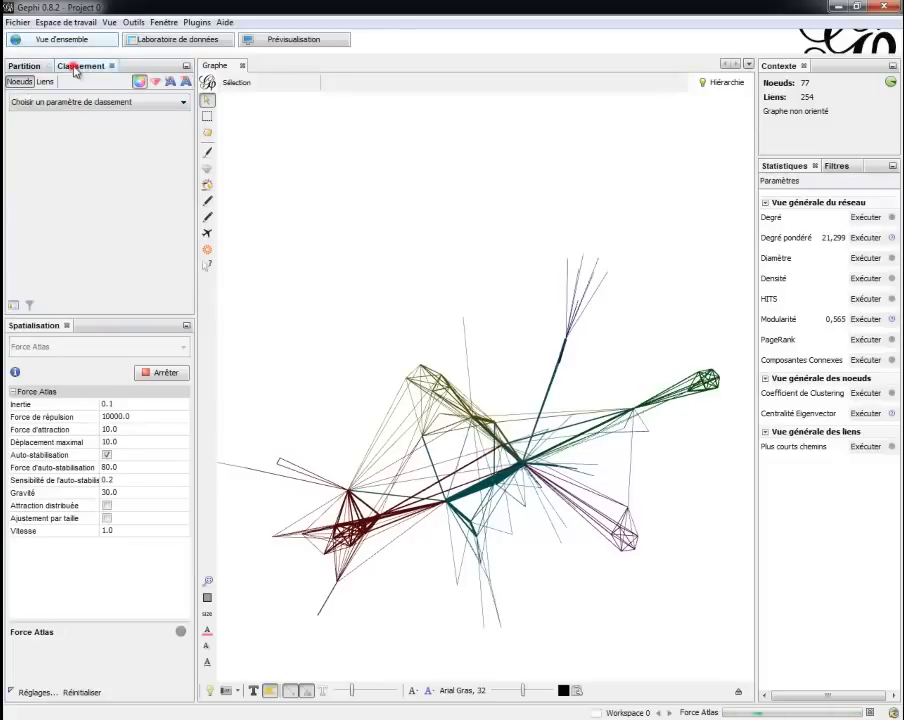
{"action": "left_click", "coordinate": [155, 82]}
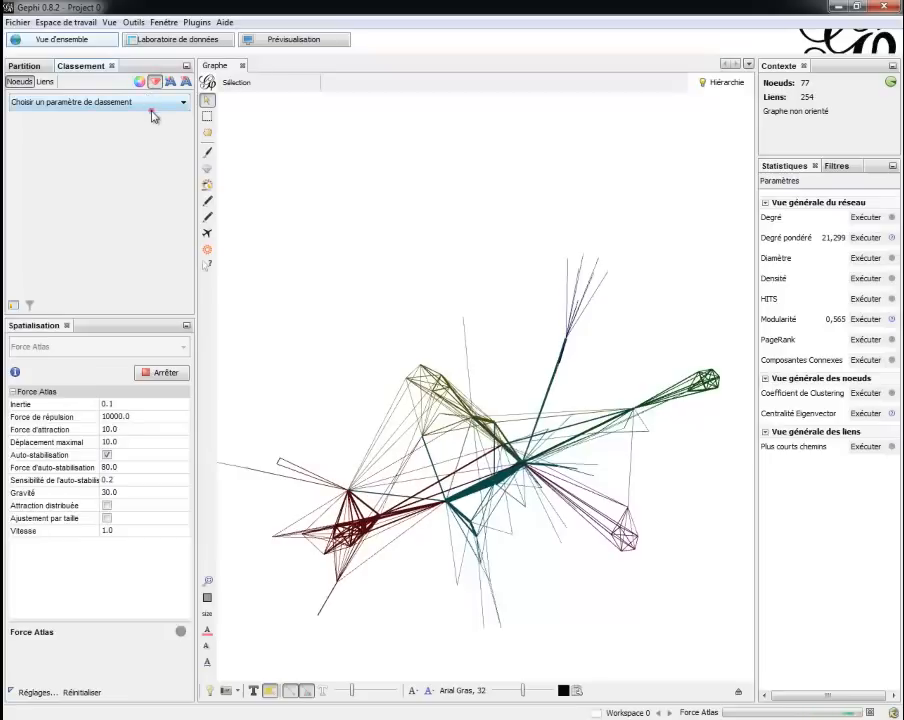
{"action": "left_click", "coordinate": [147, 105]}
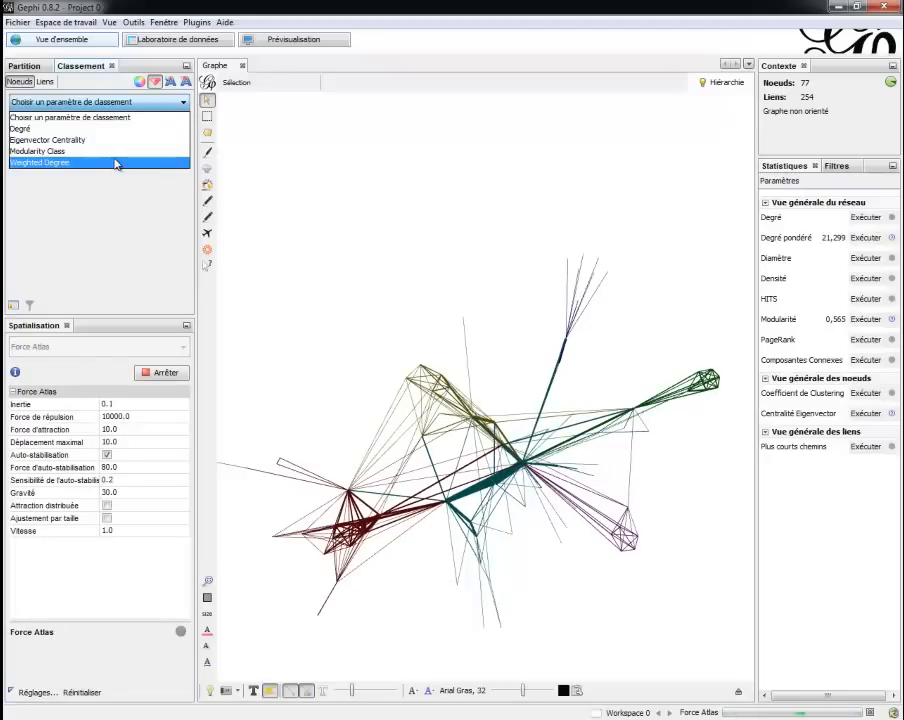
{"action": "left_click", "coordinate": [110, 141]}
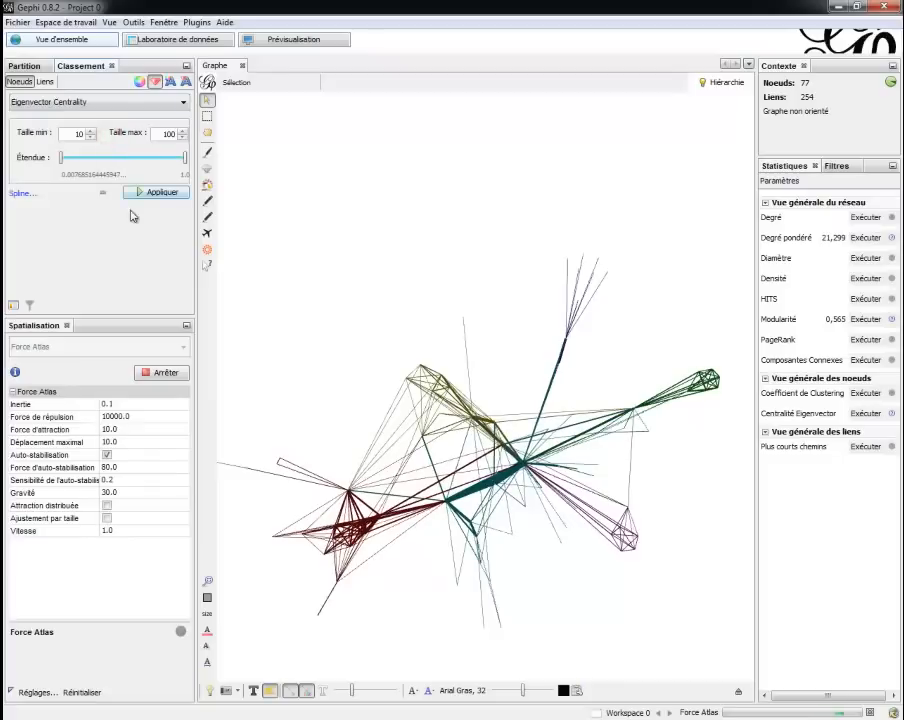
{"action": "left_click", "coordinate": [148, 193]}
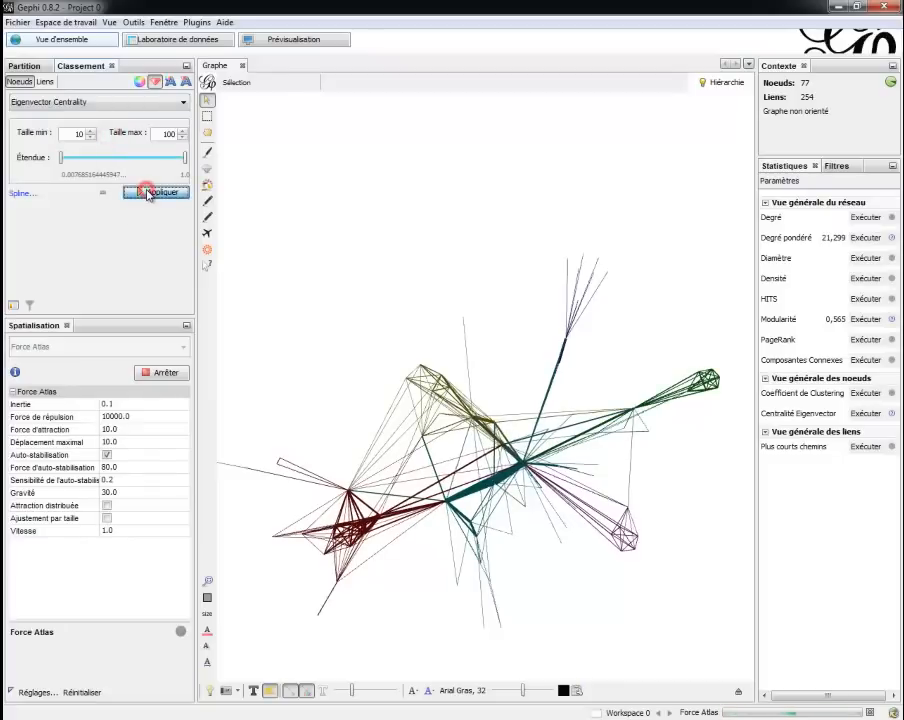
Set the maximum node size to 50 and reapply the Eigenvector Centrality ranking.
{"action": "double_click", "coordinate": [162, 132]}
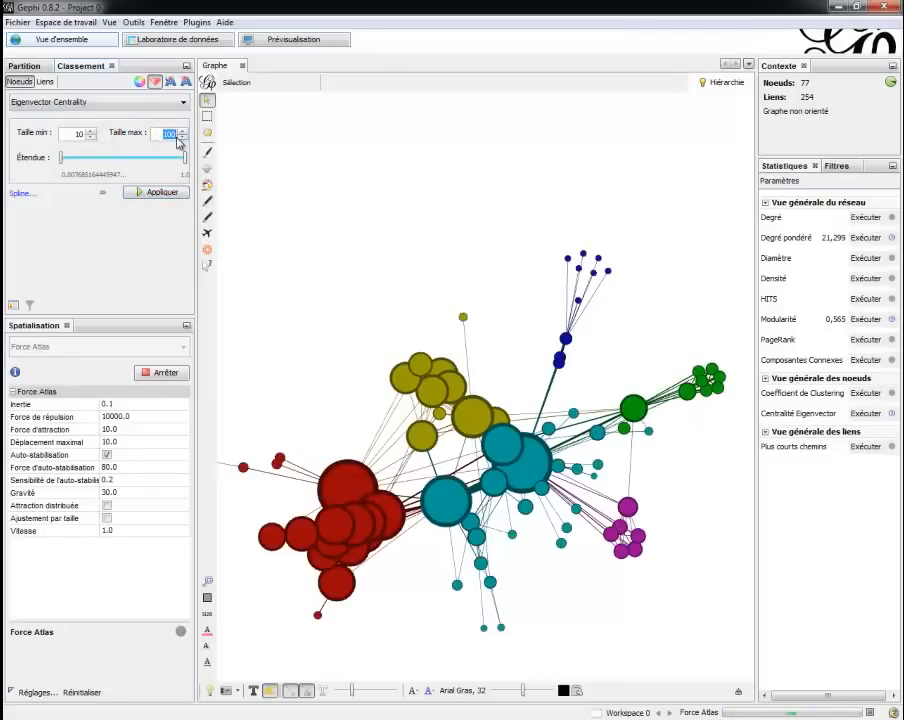
{"action": "type", "text": "50"}
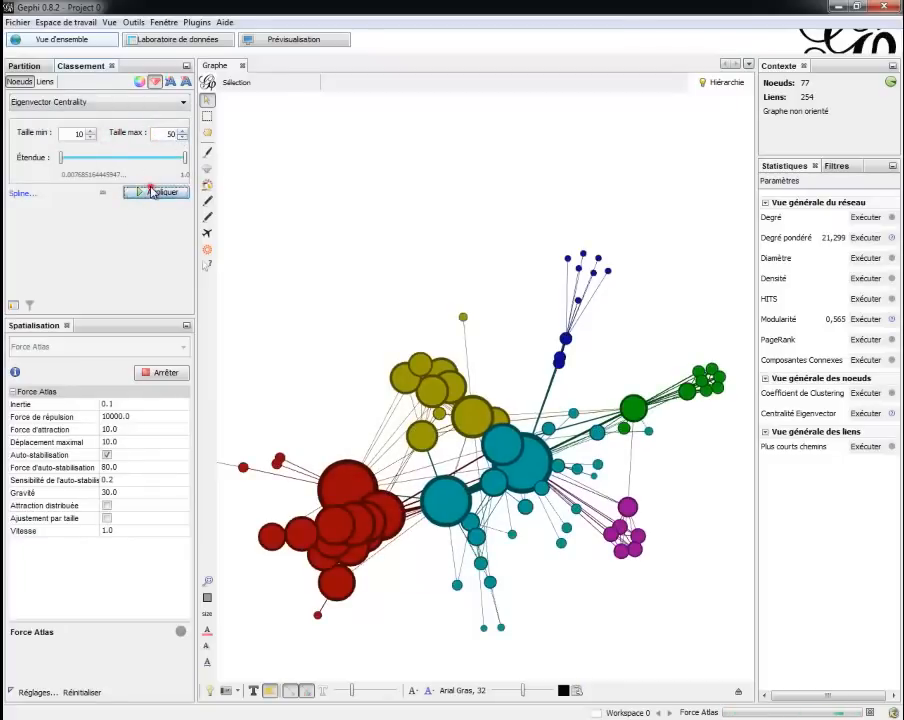
{"action": "left_click", "coordinate": [155, 191]}
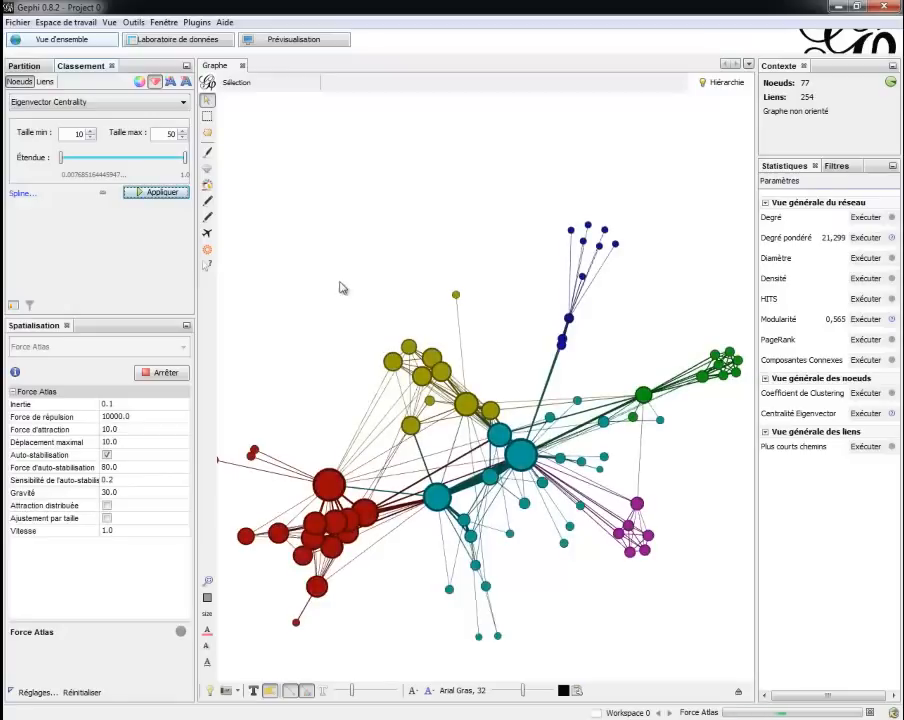
Stop the Force Atlas layout and run the label adjustment layout with node size included.
{"action": "left_click", "coordinate": [159, 374]}
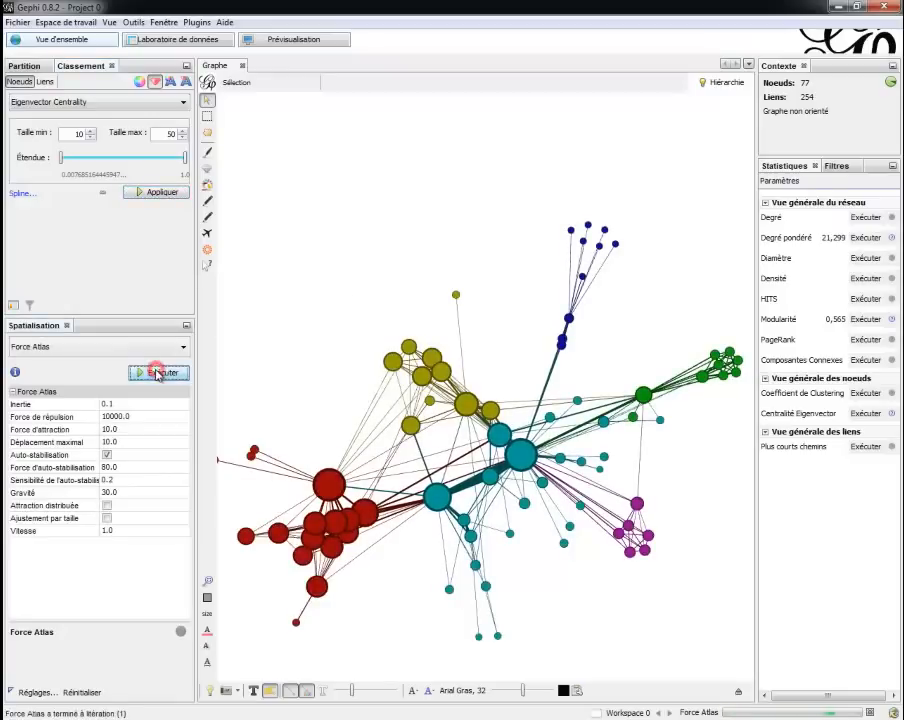
{"action": "left_click", "coordinate": [144, 346]}
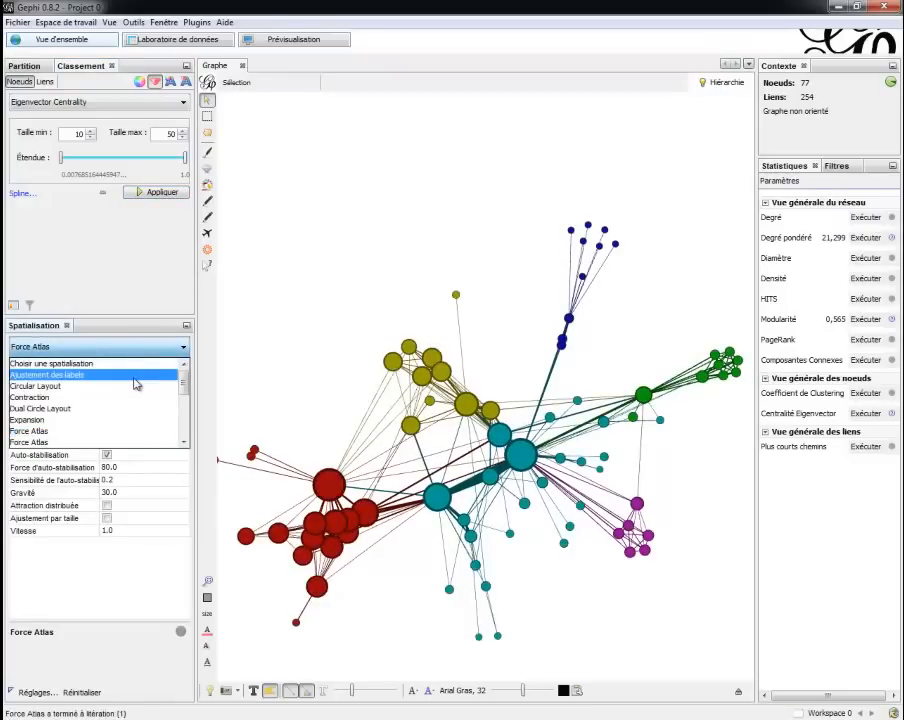
{"action": "left_click", "coordinate": [134, 376]}
{"action": "left_click", "coordinate": [136, 368]}
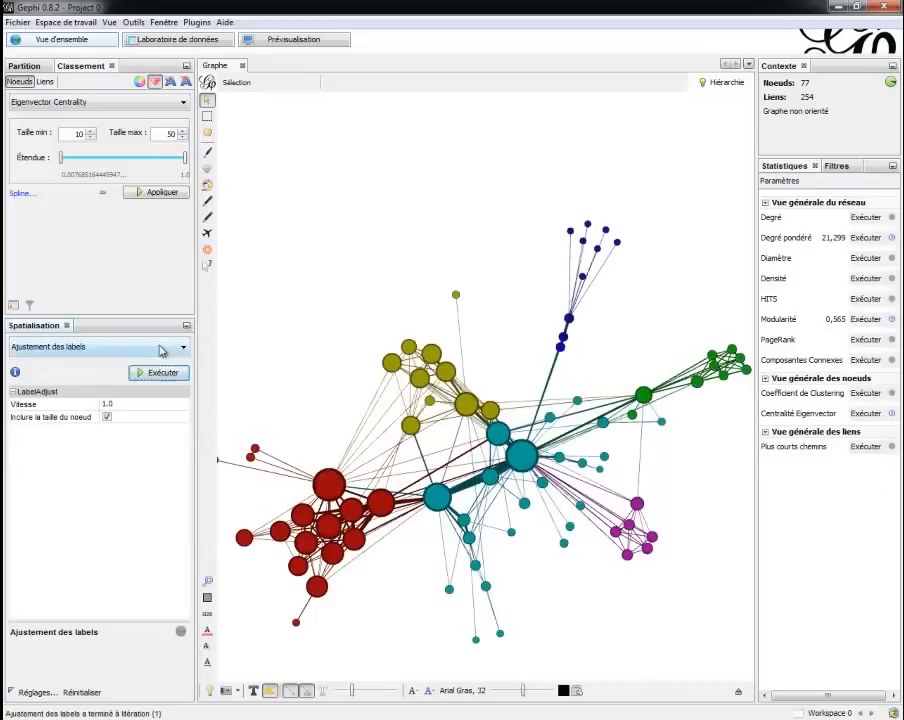
Run the Noverlap layout with speed 3.0, ratio 1.2 and margin 5.0 to separate overlapping nodes.
{"action": "left_click", "coordinate": [160, 349]}
{"action": "scroll", "coordinate": [133, 396], "scroll_direction": "down", "scroll_amount": 3}
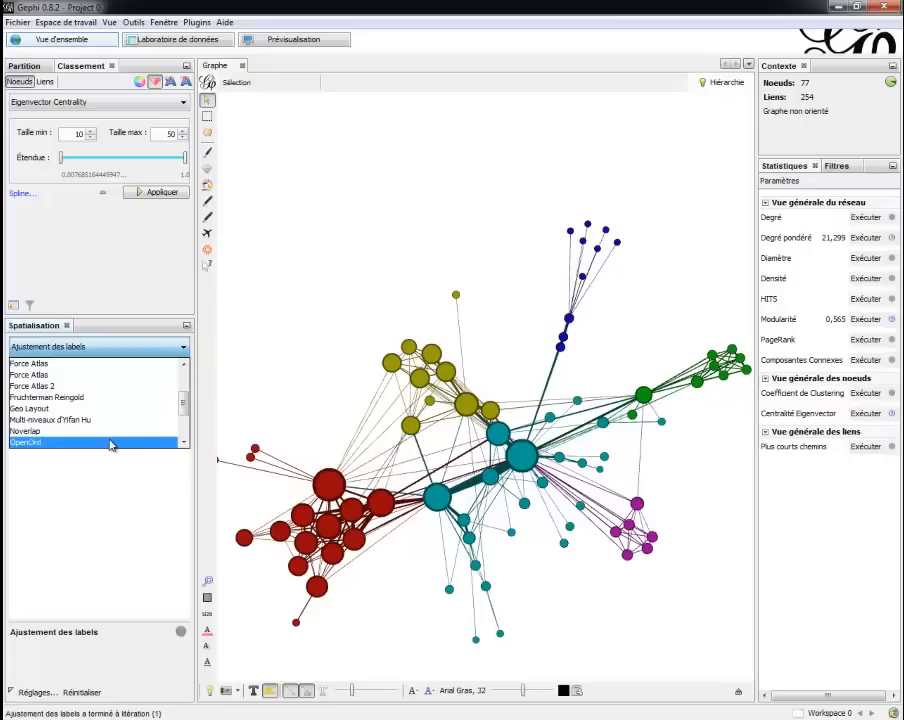
{"action": "left_click", "coordinate": [111, 443]}
{"action": "left_click", "coordinate": [135, 346]}
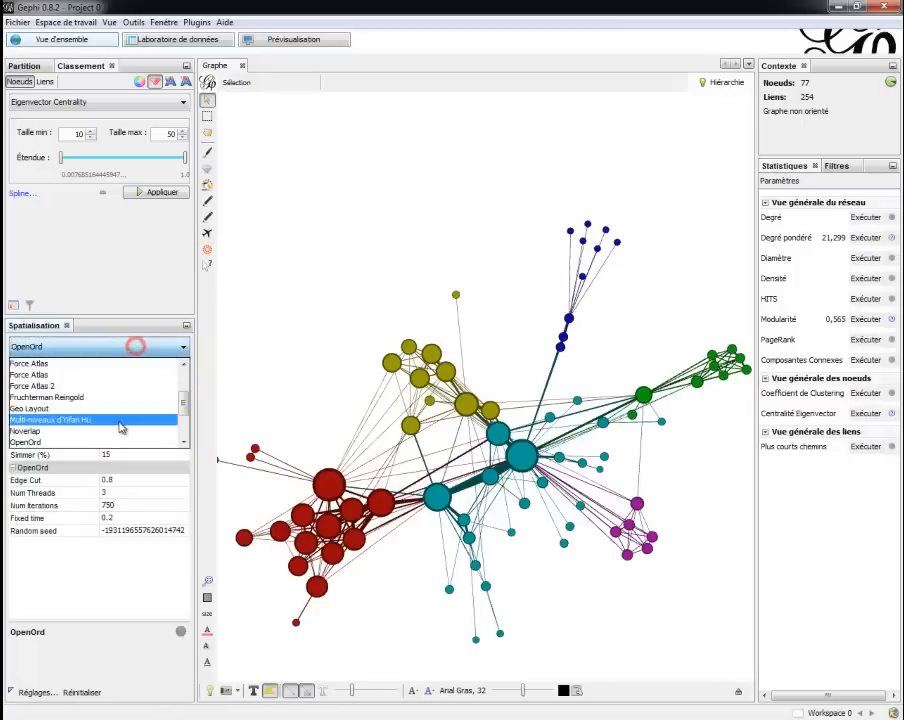
{"action": "left_click", "coordinate": [115, 427]}
{"action": "left_click", "coordinate": [161, 373]}
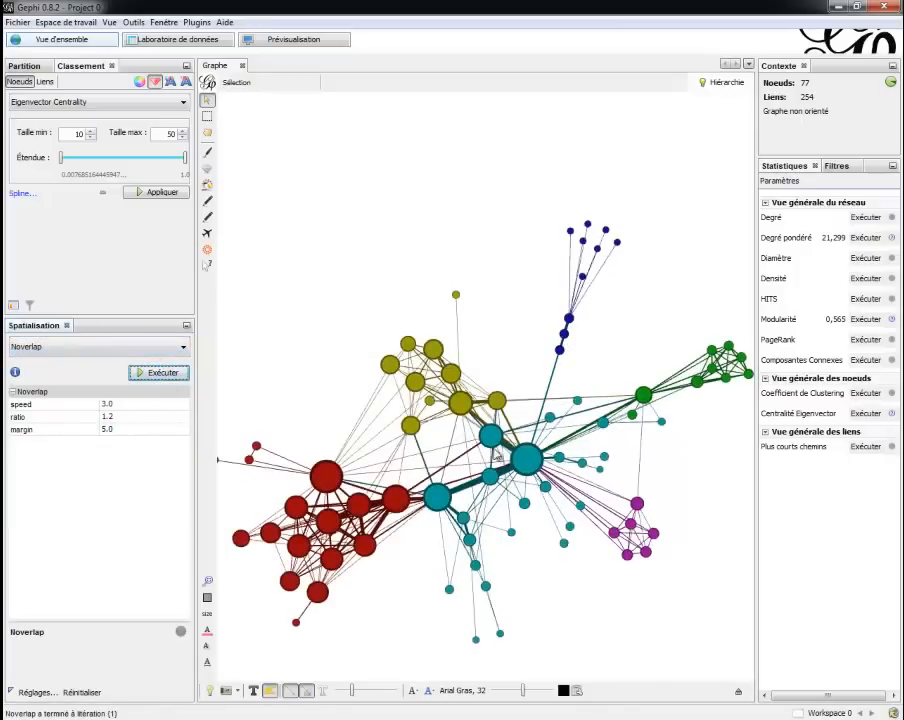
Add the degree range filter from the topology filters to the queries.
{"action": "mouse_move", "coordinate": [517, 500]}
{"action": "left_mouse_down"}
{"action": "mouse_move", "coordinate": [508, 498]}
{"action": "mouse_move", "coordinate": [512, 505]}
{"action": "left_mouse_up"}
{"action": "scroll", "coordinate": [512, 505], "scroll_direction": "down", "scroll_amount": 2}
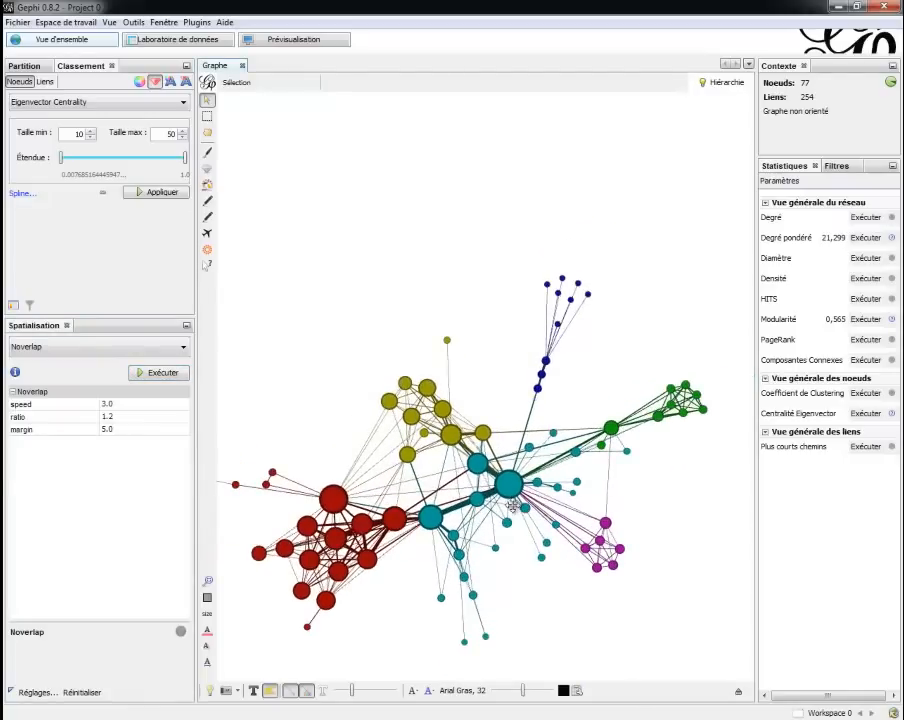
{"action": "left_click_drag", "start_coordinate": [517, 512], "coordinate": [517, 498]}
{"action": "left_click", "coordinate": [838, 168]}
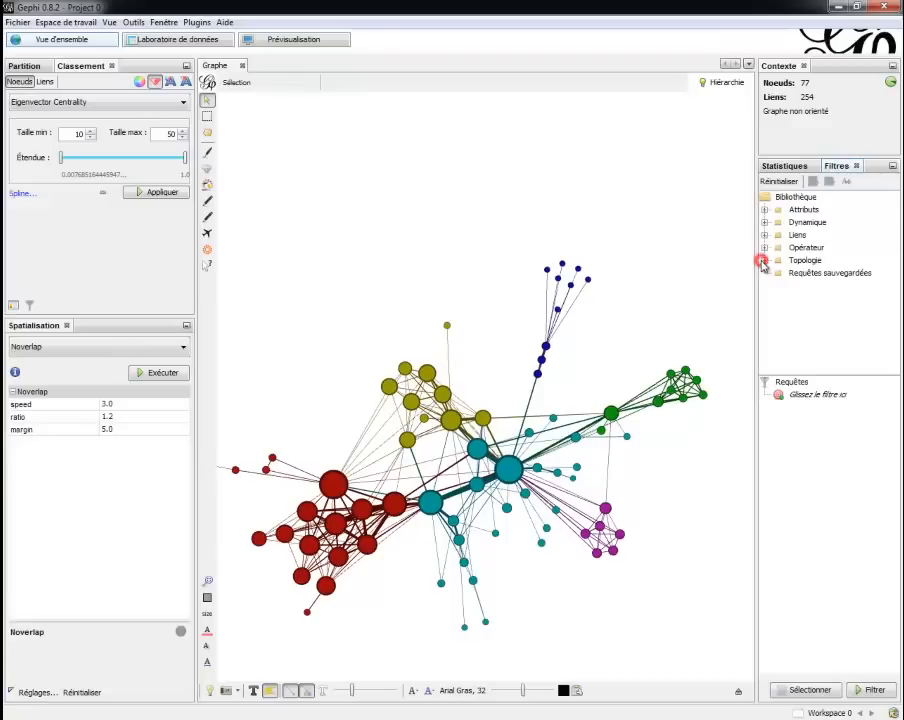
{"action": "left_click", "coordinate": [763, 260]}
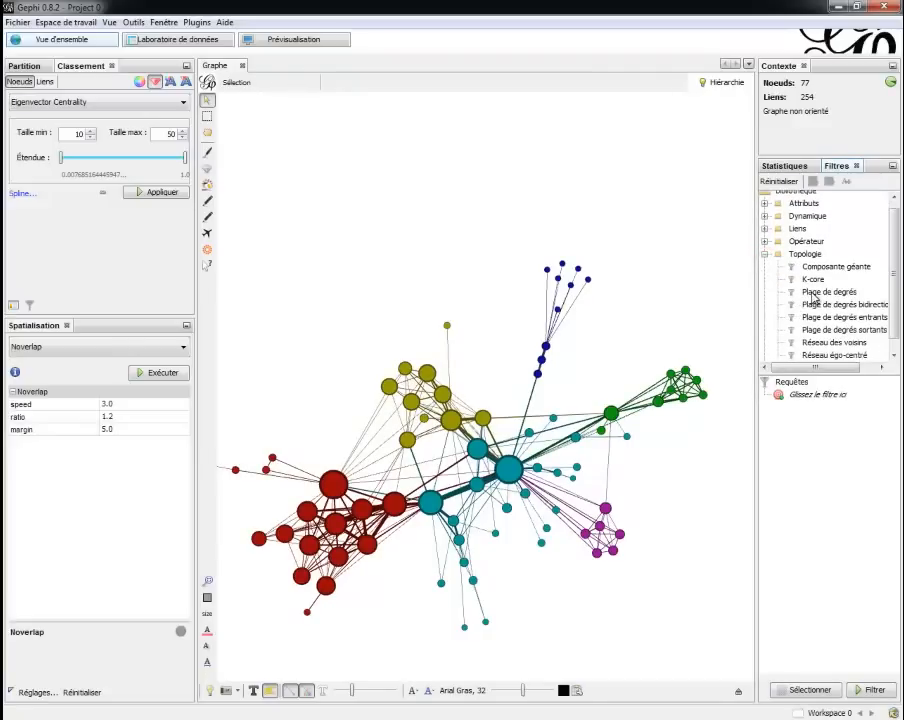
{"action": "left_click_drag", "start_coordinate": [815, 295], "coordinate": [815, 398]}
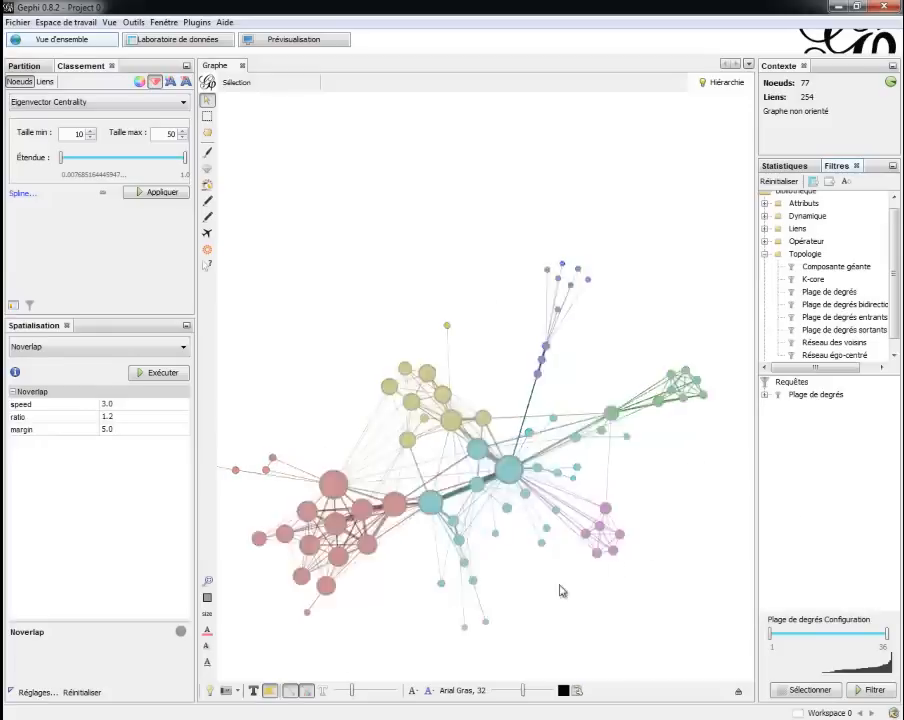
Filter the graph to nodes with a degree of at least 3 and reapply the node size ranking.
{"action": "left_click", "coordinate": [874, 691]}
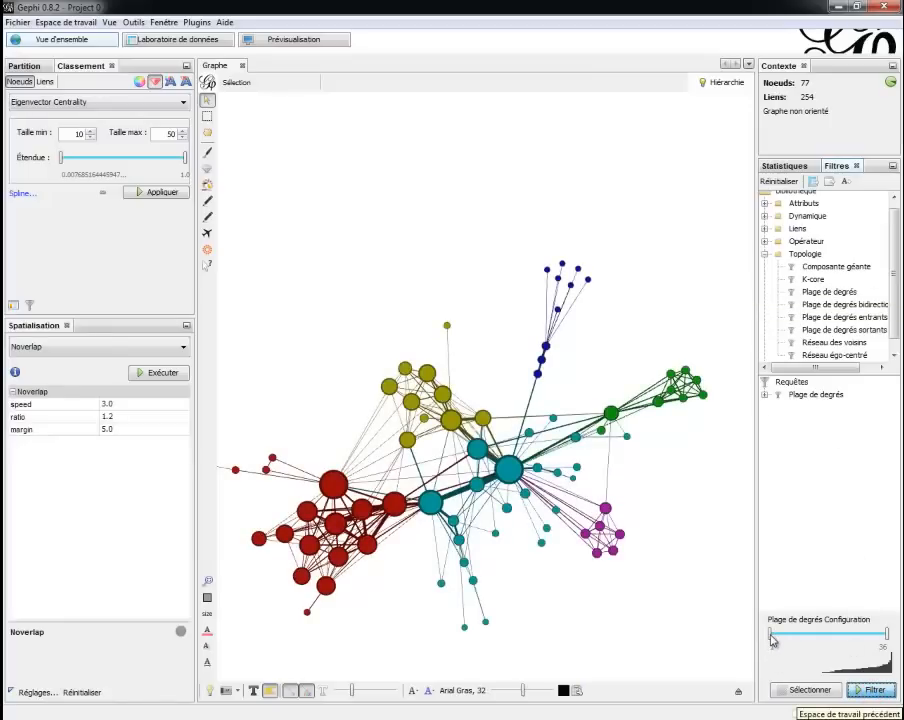
{"action": "left_click_drag", "start_coordinate": [771, 640], "coordinate": [779, 641]}
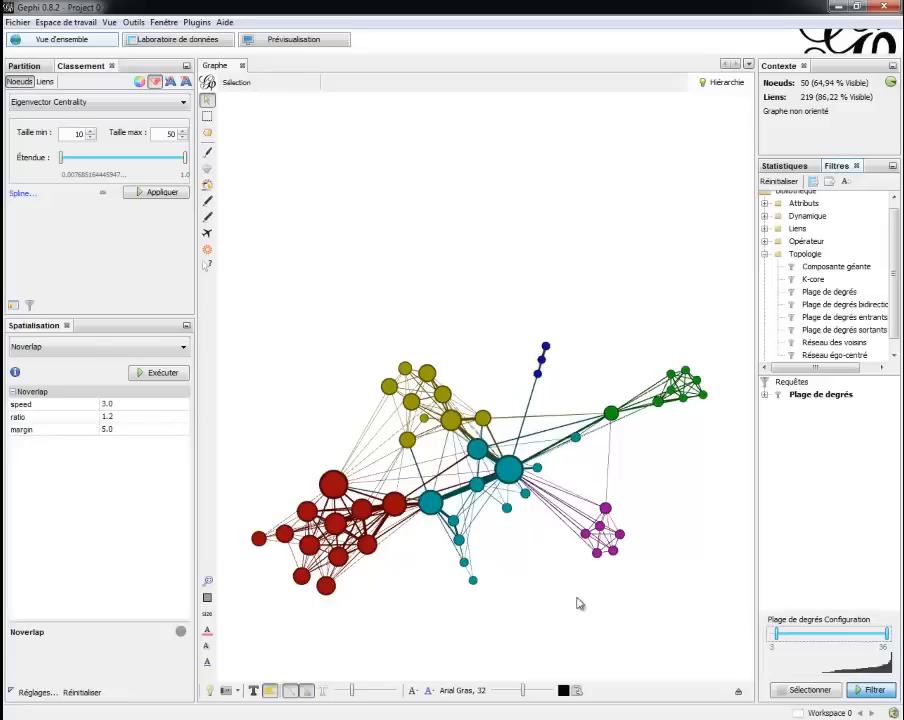
{"action": "left_click", "coordinate": [506, 594]}
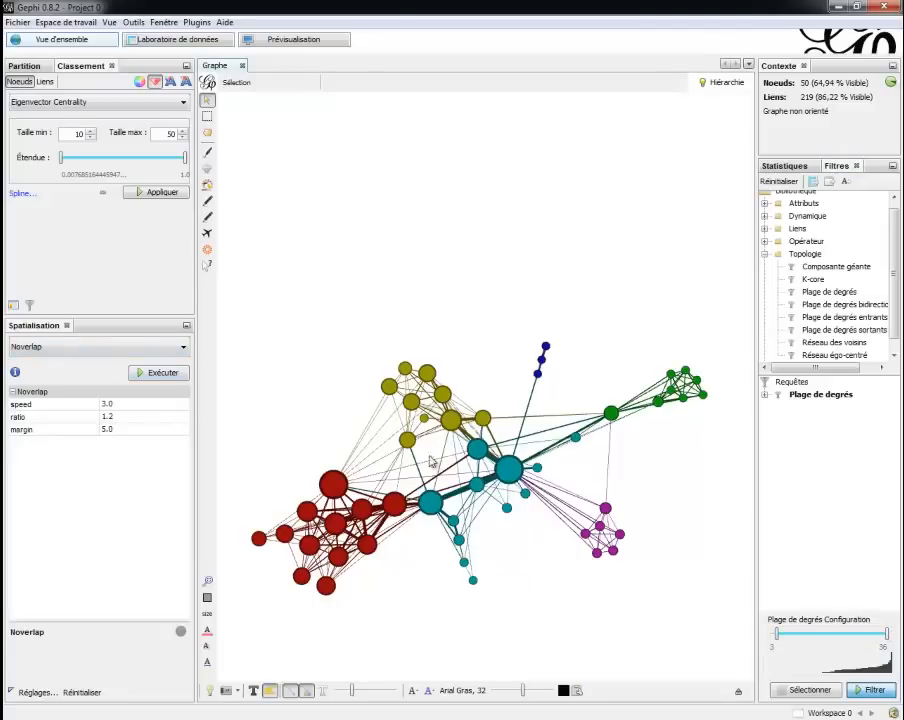
{"action": "left_click_drag", "start_coordinate": [777, 636], "coordinate": [777, 636]}
{"action": "left_click", "coordinate": [466, 370]}
{"action": "left_click", "coordinate": [157, 191]}
Show the node labels, fine-tune their size and slightly reduce the edge thickness.
{"action": "left_click", "coordinate": [254, 691]}
{"action": "mouse_move", "coordinate": [522, 691]}
{"action": "left_mouse_down"}
{"action": "mouse_move", "coordinate": [535, 698]}
{"action": "mouse_move", "coordinate": [521, 700]}
{"action": "left_mouse_up"}
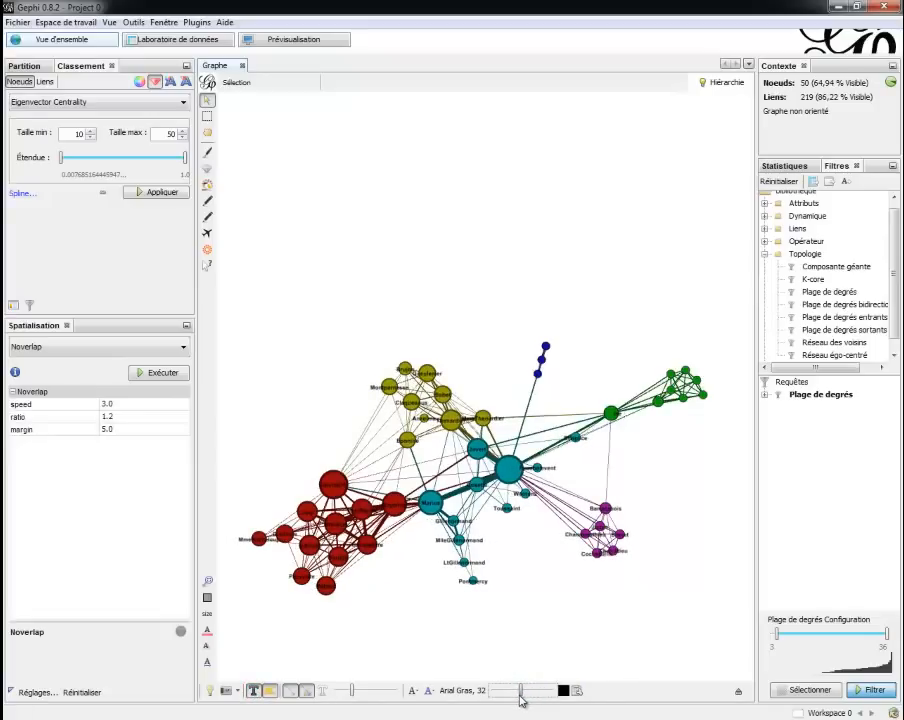
{"action": "left_click_drag", "start_coordinate": [520, 700], "coordinate": [523, 692]}
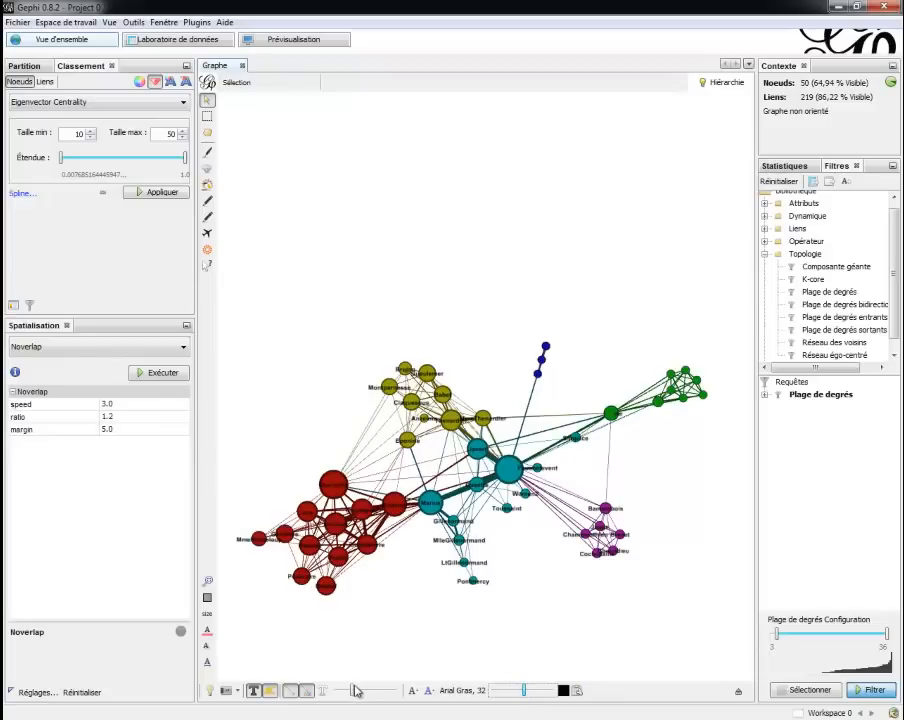
{"action": "mouse_move", "coordinate": [354, 692]}
{"action": "left_mouse_down"}
{"action": "mouse_move", "coordinate": [362, 690]}
{"action": "mouse_move", "coordinate": [346, 690]}
{"action": "mouse_move", "coordinate": [351, 697]}
{"action": "left_mouse_up"}
{"action": "scroll", "coordinate": [354, 574], "scroll_direction": "up", "scroll_amount": 1}
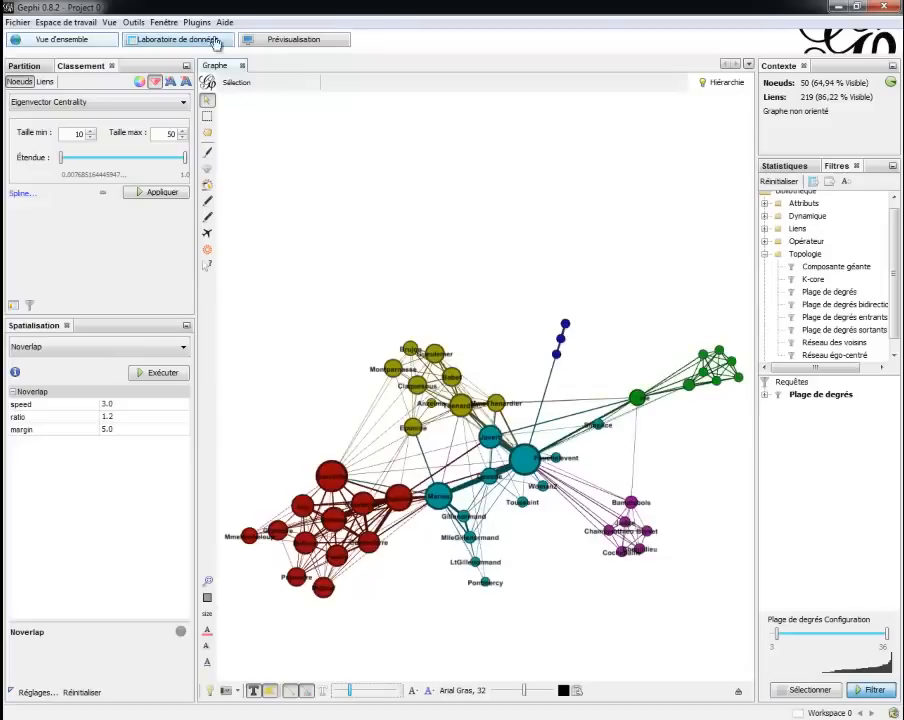
Render the filtered graph in the preview and show its node labels.
{"action": "left_click_drag", "start_coordinate": [381, 169], "coordinate": [382, 159]}
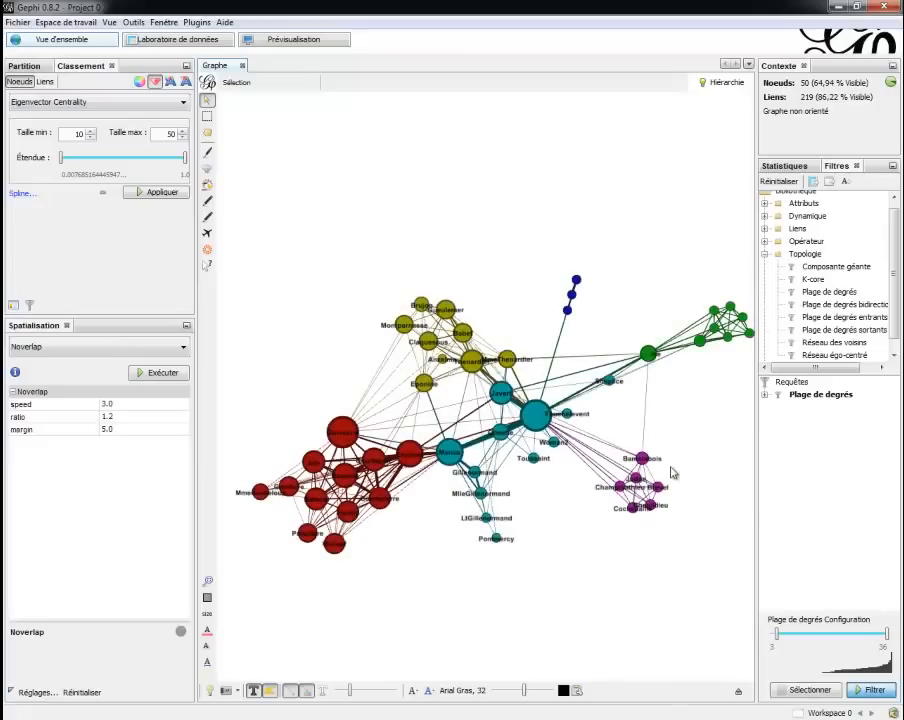
{"action": "left_click", "coordinate": [308, 44]}
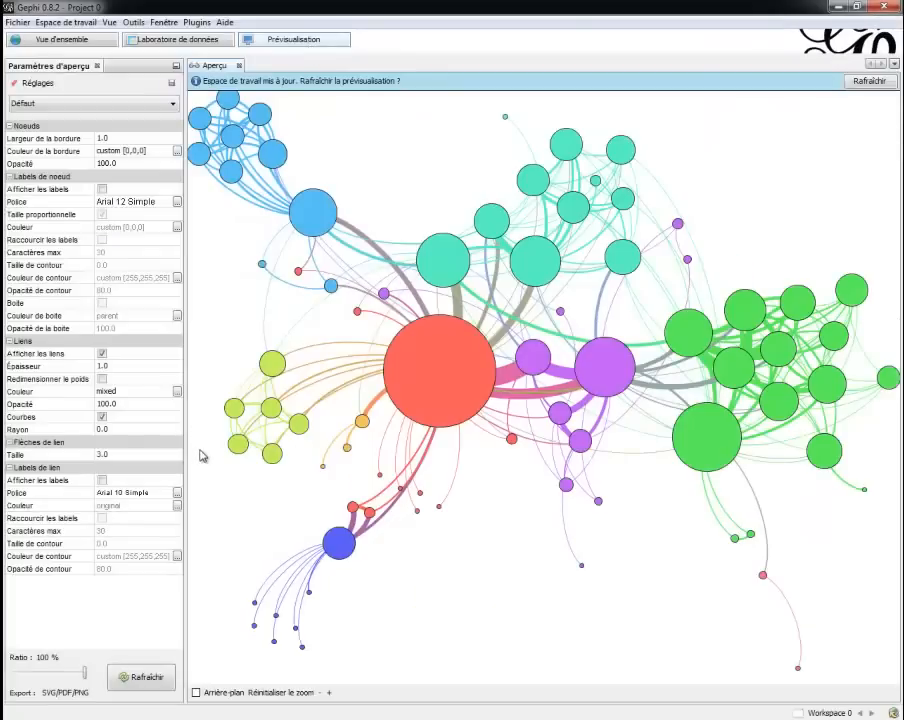
{"action": "left_click", "coordinate": [150, 679]}
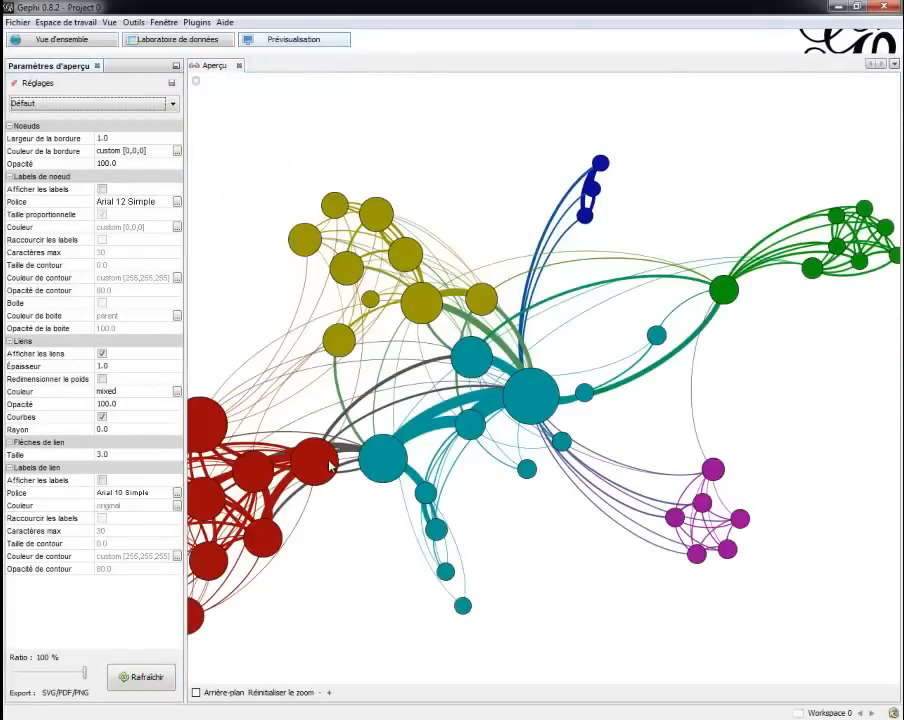
{"action": "scroll", "coordinate": [328, 463], "scroll_direction": "down", "scroll_amount": 5}
{"action": "scroll", "coordinate": [326, 462], "scroll_direction": "up", "scroll_amount": 3}
{"action": "left_click", "coordinate": [134, 682]}
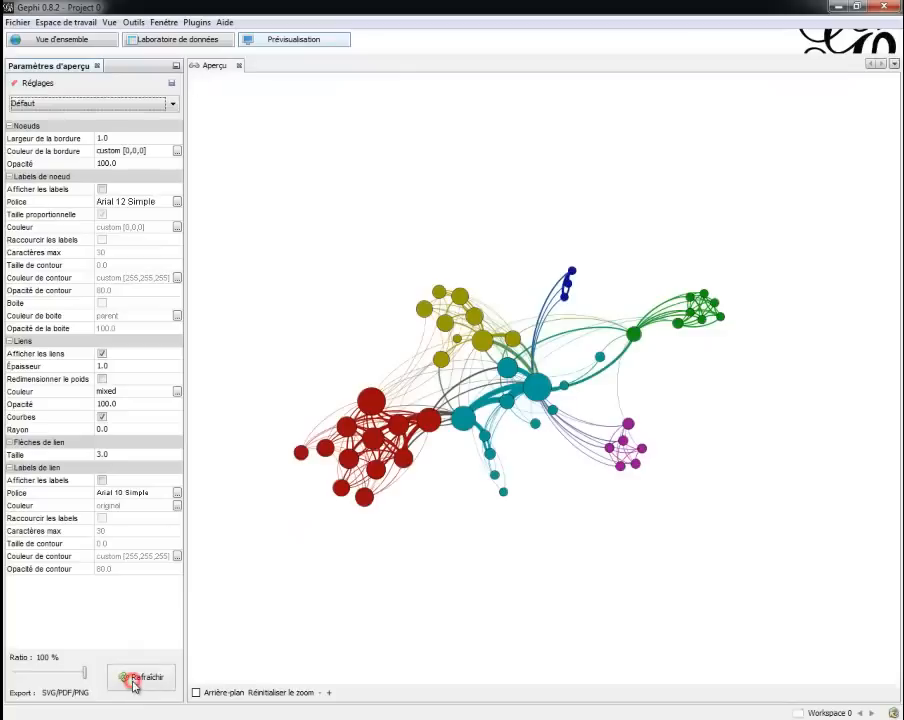
{"action": "left_click", "coordinate": [101, 189]}
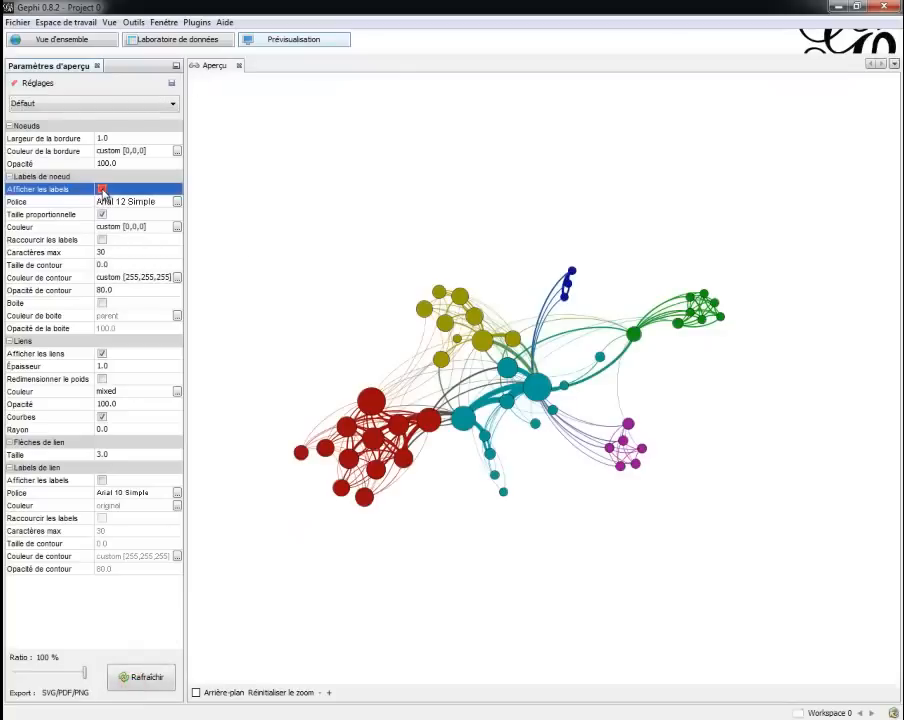
{"action": "left_click", "coordinate": [128, 680]}
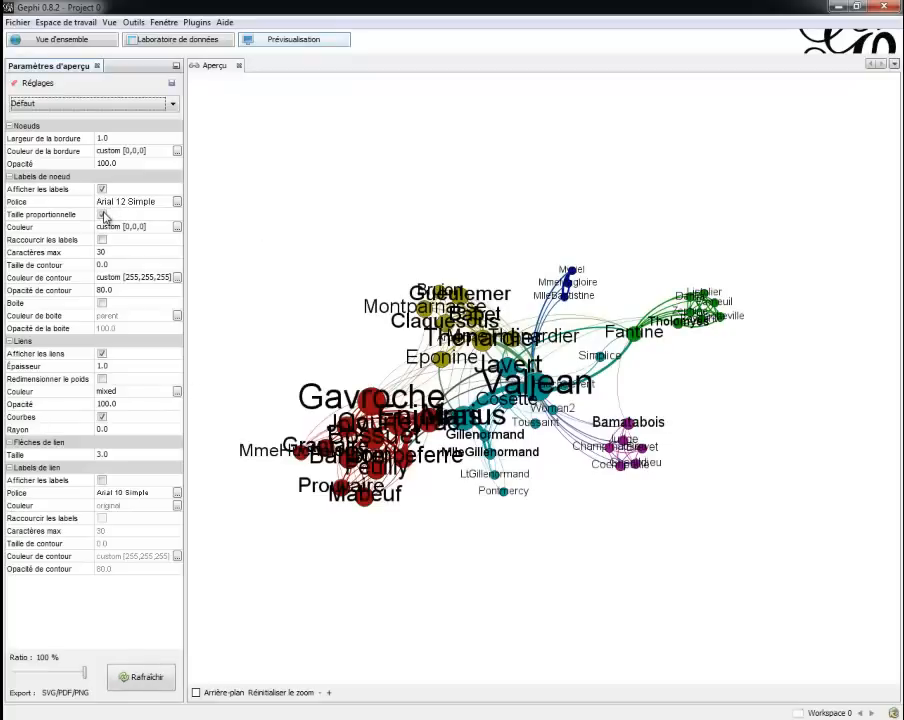
Try the preview's node labels without proportional sizing, and turn proportional sizing back on.
{"action": "left_click", "coordinate": [102, 214]}
{"action": "left_click", "coordinate": [148, 676]}
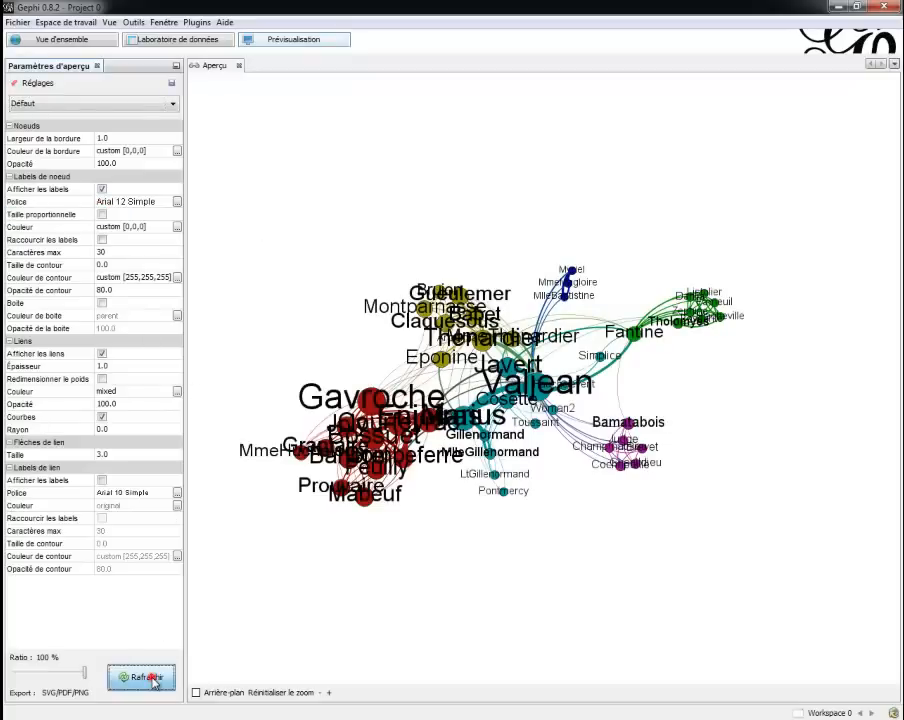
{"action": "left_click", "coordinate": [102, 214]}
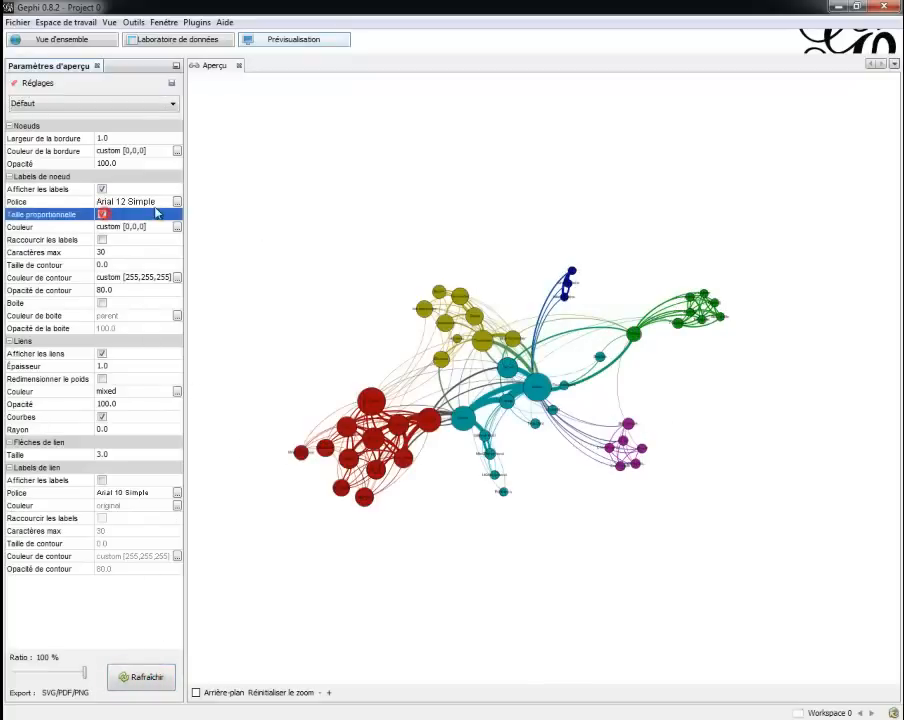
Set the node label font to Arial size 5 and refresh the preview to check the labels.
{"action": "left_click", "coordinate": [176, 202]}
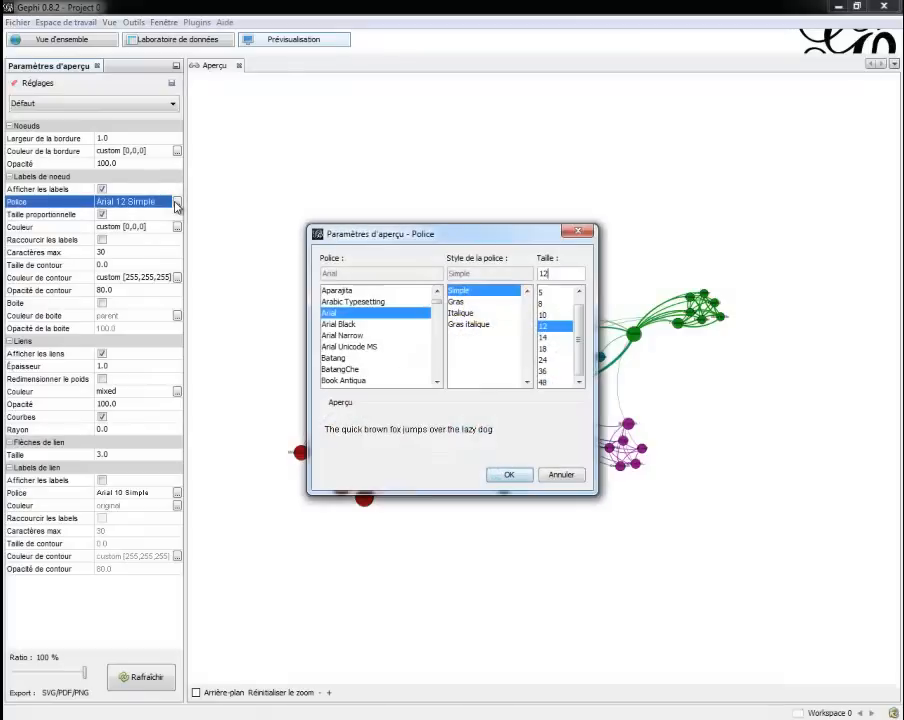
{"action": "left_click", "coordinate": [544, 292]}
{"action": "left_click", "coordinate": [508, 476]}
{"action": "left_click", "coordinate": [146, 677]}
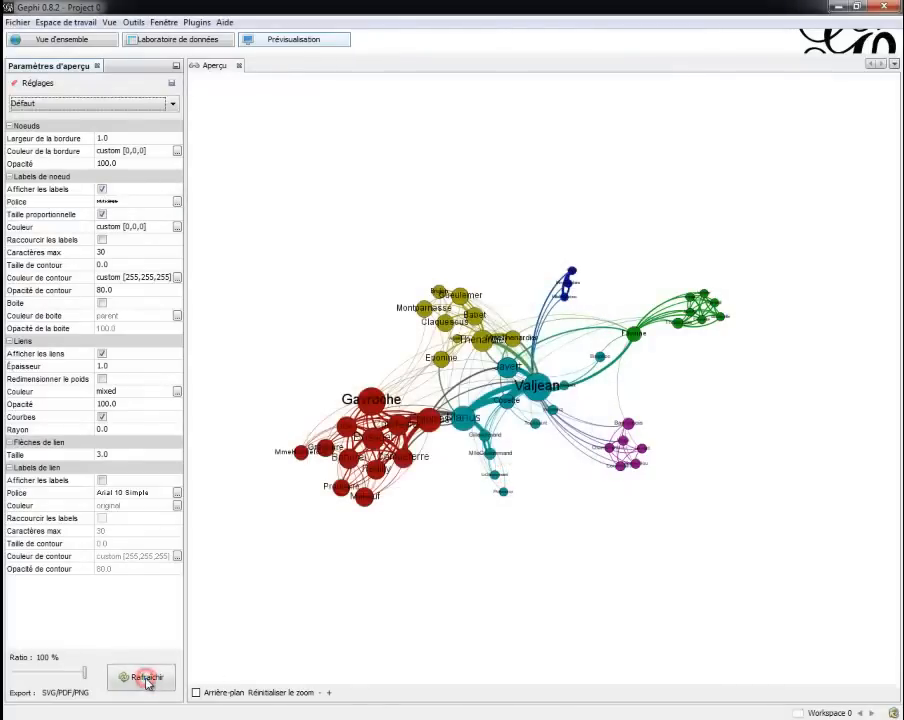
{"action": "scroll", "coordinate": [480, 436], "scroll_direction": "up", "scroll_amount": 3}
{"action": "scroll", "coordinate": [478, 447], "scroll_direction": "down", "scroll_amount": 3}
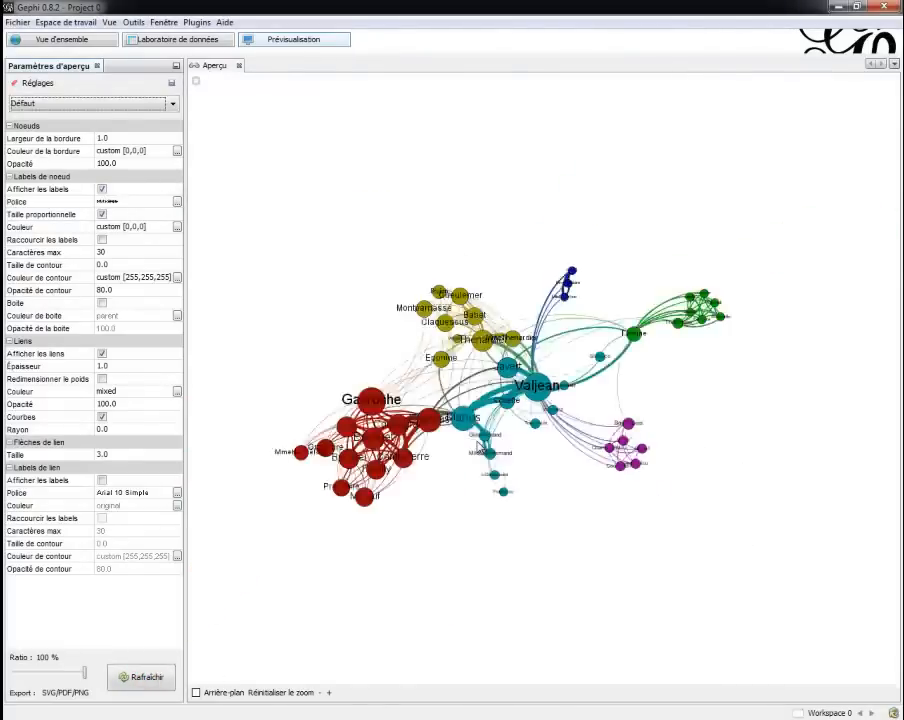
{"action": "scroll", "coordinate": [477, 446], "scroll_direction": "up", "scroll_amount": 3}
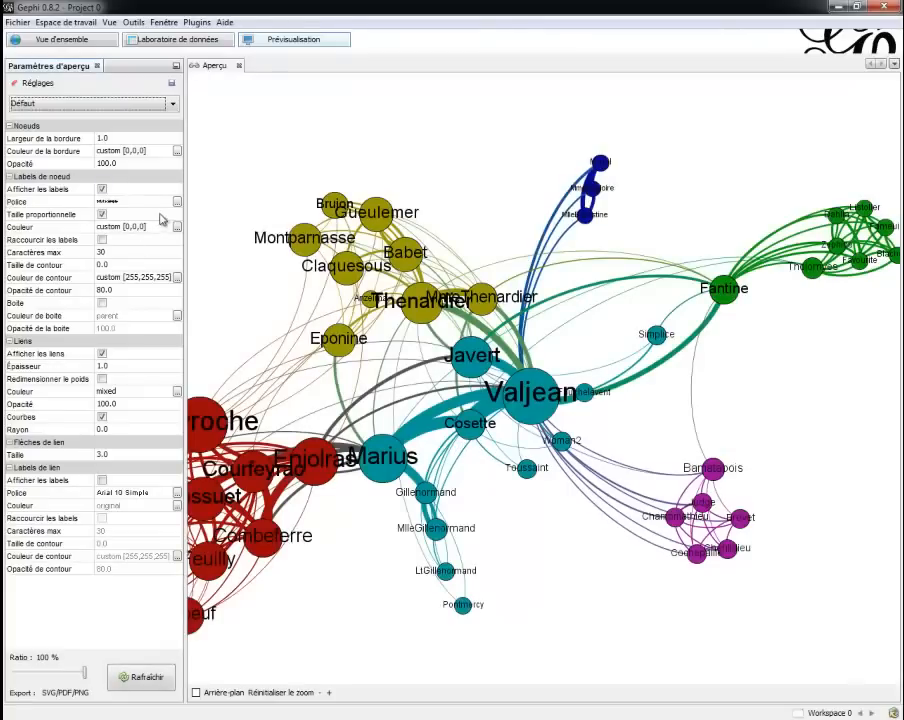
Reduce the node label font to Arial size 3 and refresh the preview.
{"action": "left_click", "coordinate": [177, 201]}
{"action": "left_click", "coordinate": [544, 290]}
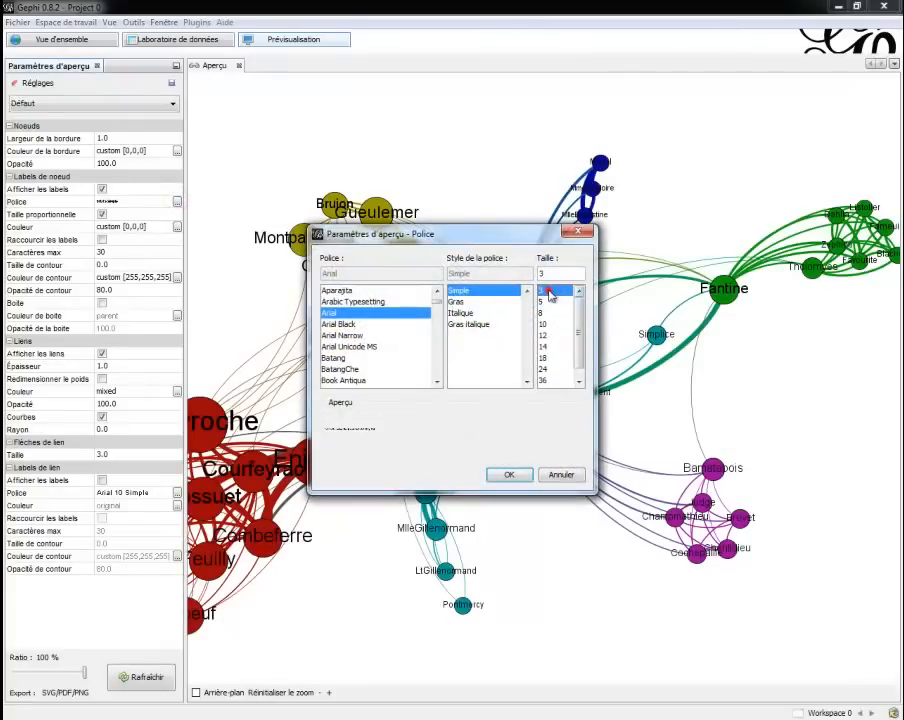
{"action": "left_click", "coordinate": [505, 474]}
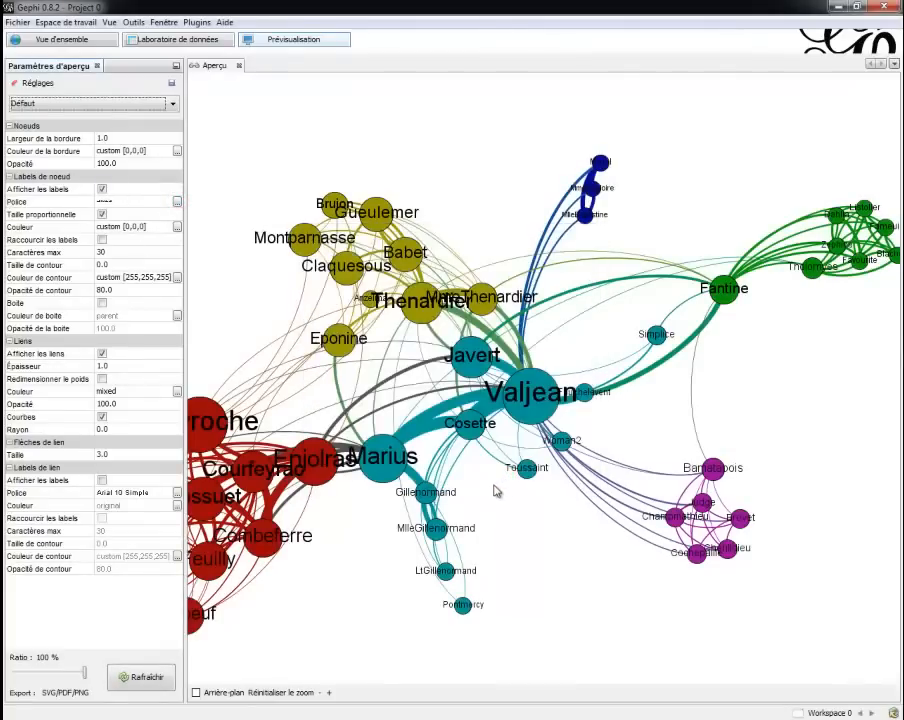
{"action": "left_click", "coordinate": [150, 685]}
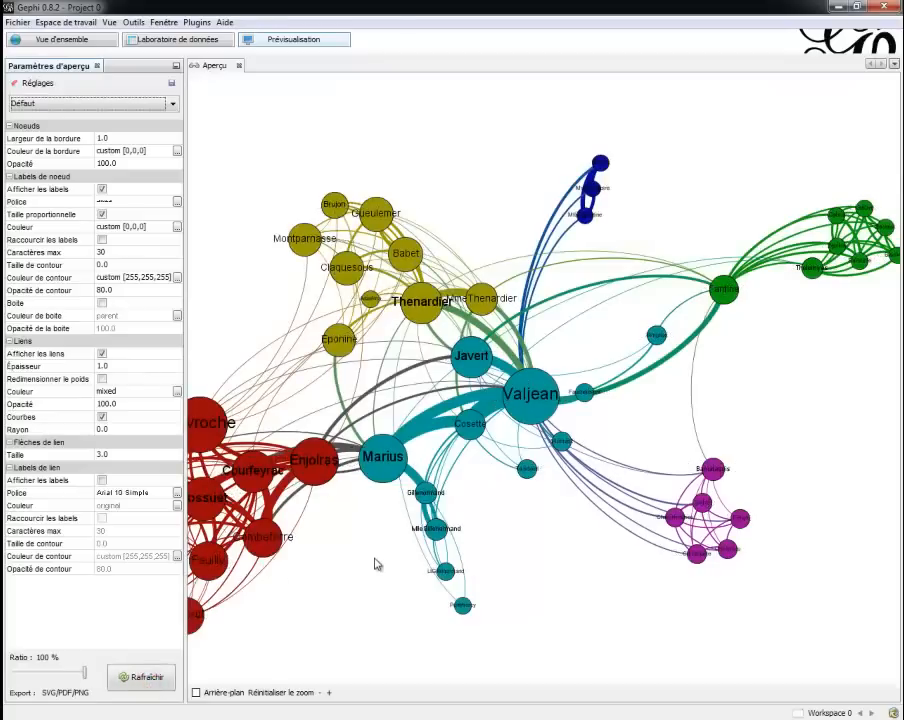
{"action": "left_click_drag", "start_coordinate": [377, 557], "coordinate": [482, 586]}
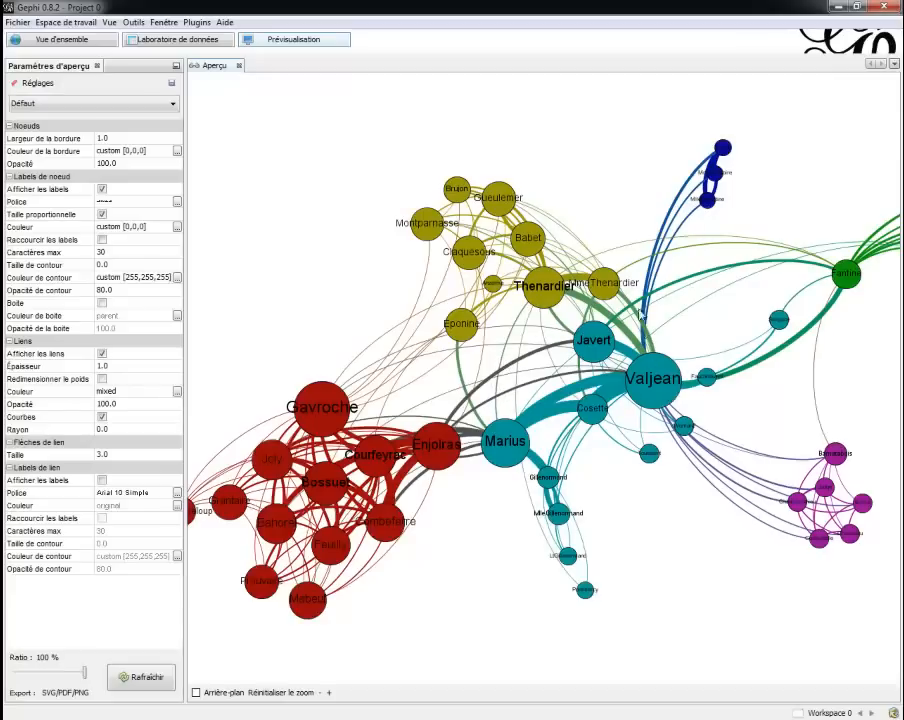
{"action": "left_click_drag", "start_coordinate": [646, 478], "coordinate": [546, 512]}
{"action": "left_click_drag", "start_coordinate": [602, 470], "coordinate": [579, 481]}
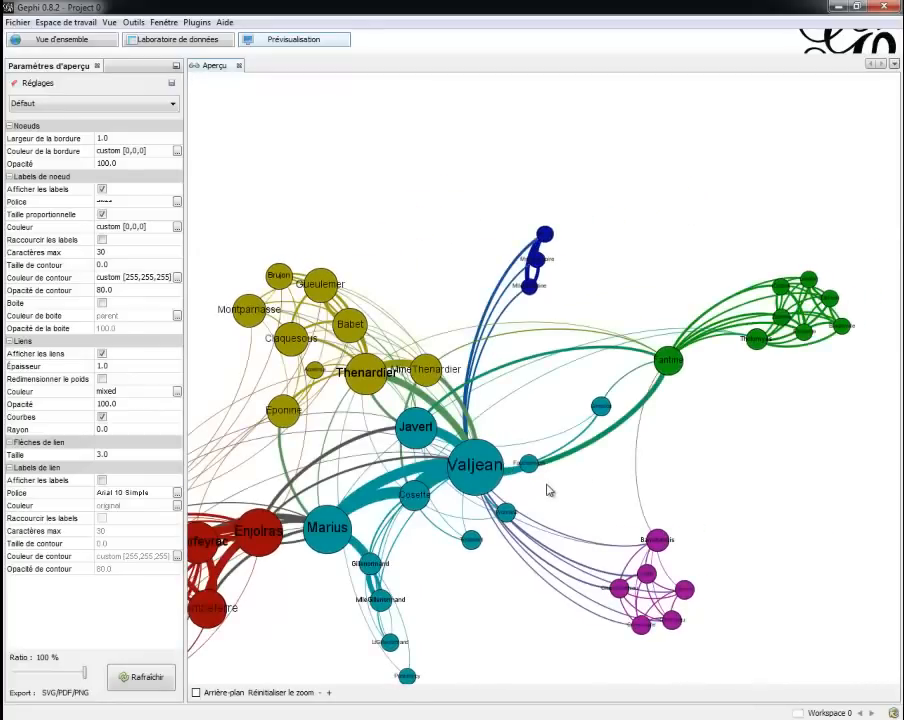
{"action": "left_click_drag", "start_coordinate": [548, 497], "coordinate": [708, 428]}
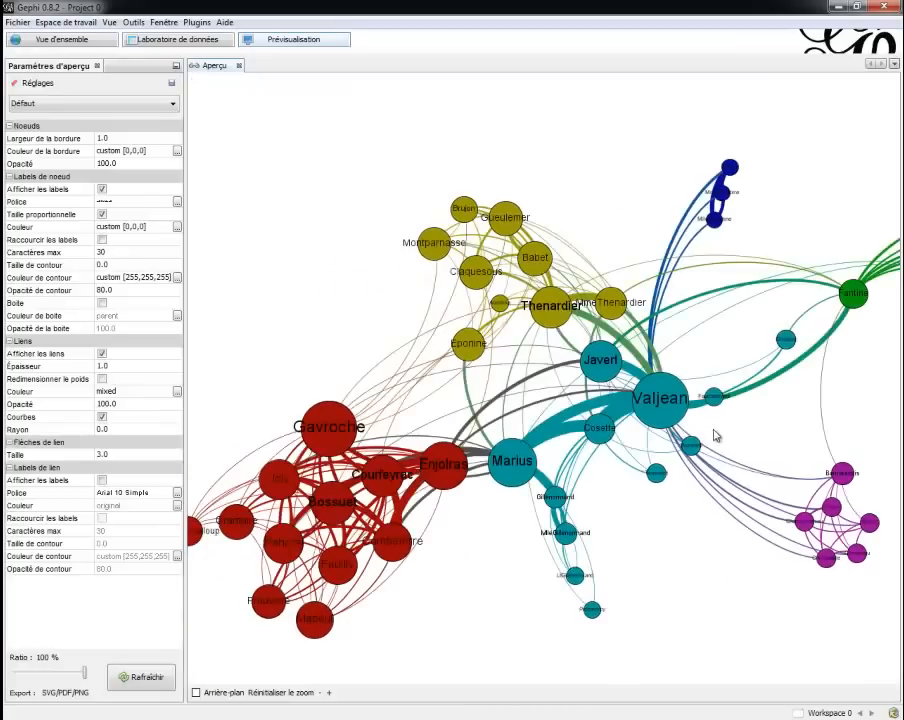
{"action": "left_click_drag", "start_coordinate": [672, 474], "coordinate": [635, 472]}
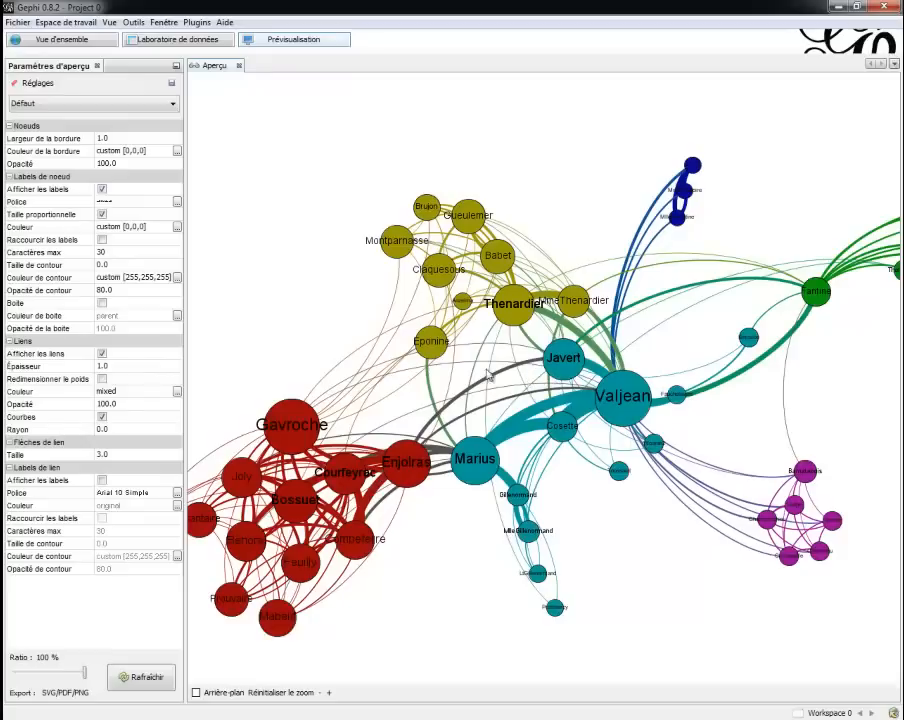
Try straight edges in the preview and restore the curved edges.
{"action": "left_click", "coordinate": [101, 417]}
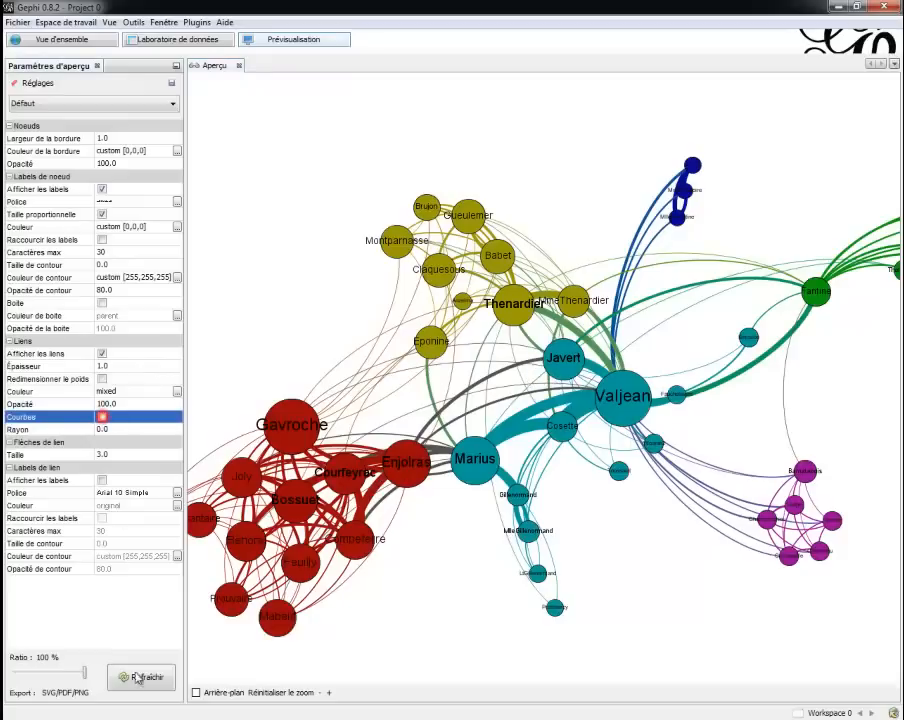
{"action": "left_click", "coordinate": [136, 673]}
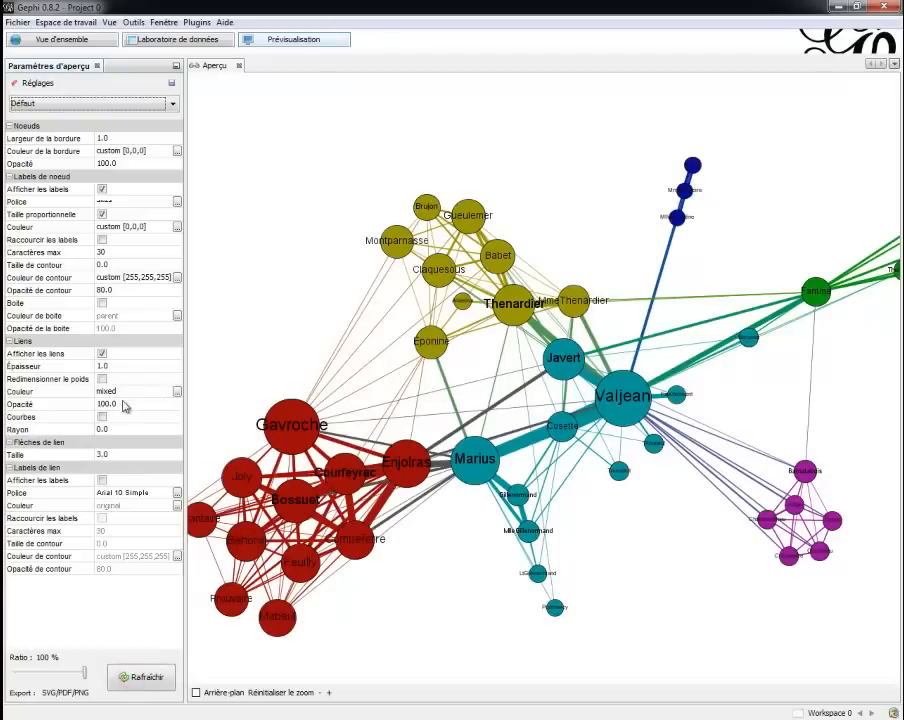
{"action": "left_click", "coordinate": [101, 417]}
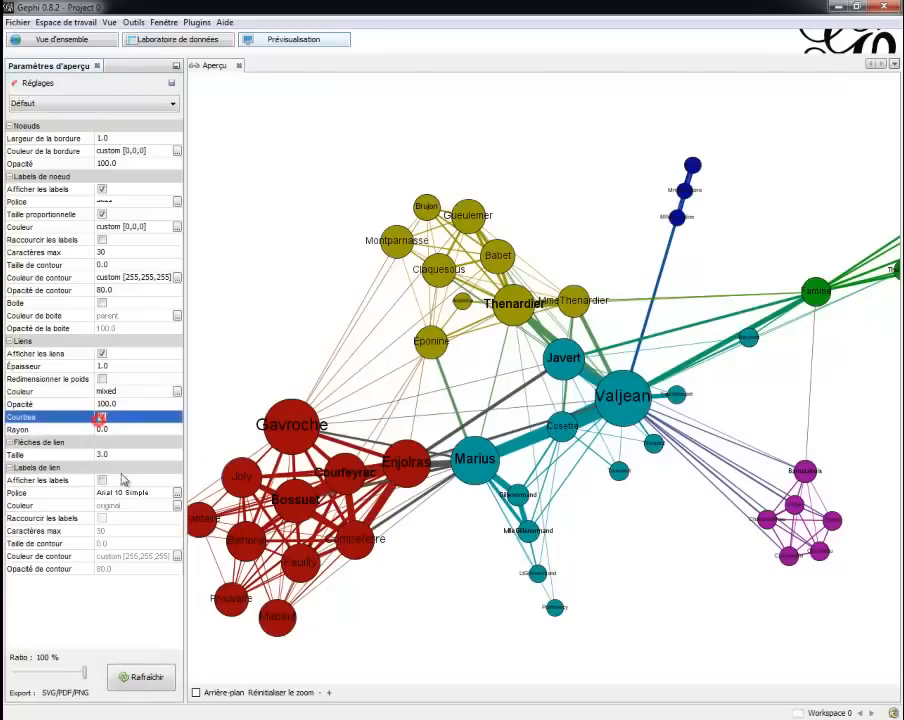
{"action": "left_click", "coordinate": [139, 678]}
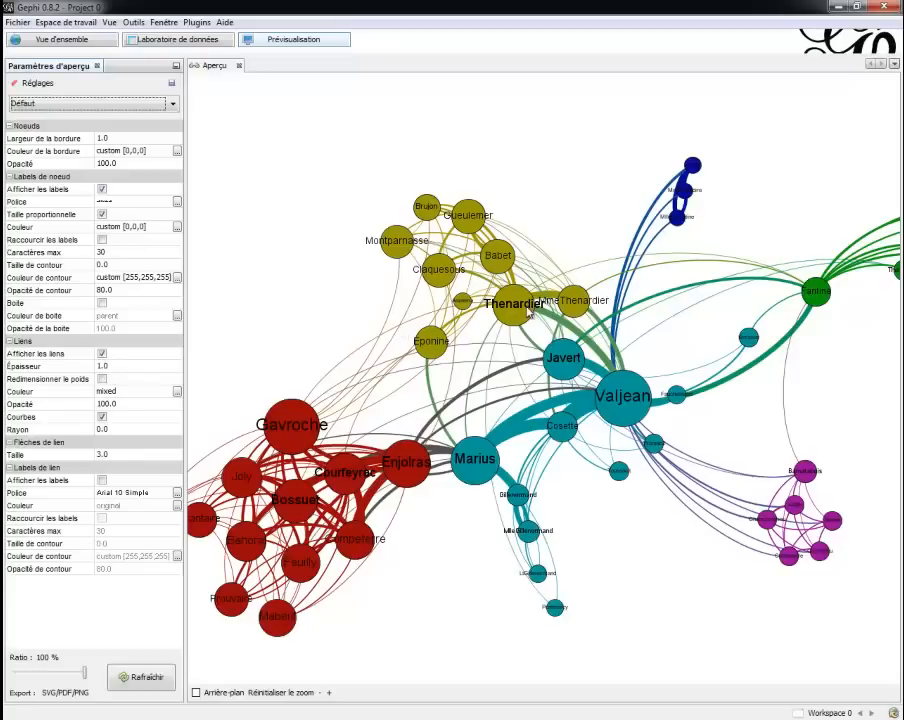
Try coloured boxes behind the node labels in the preview and remove them again.
{"action": "left_click", "coordinate": [101, 303]}
{"action": "left_click", "coordinate": [145, 682]}
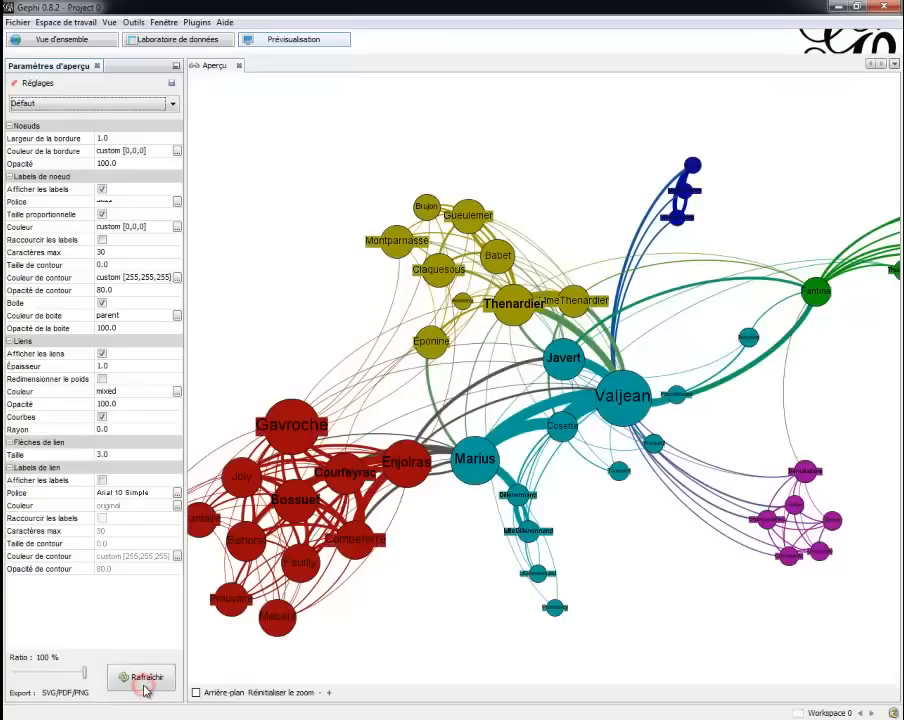
{"action": "left_click", "coordinate": [101, 303]}
{"action": "left_click", "coordinate": [143, 677]}
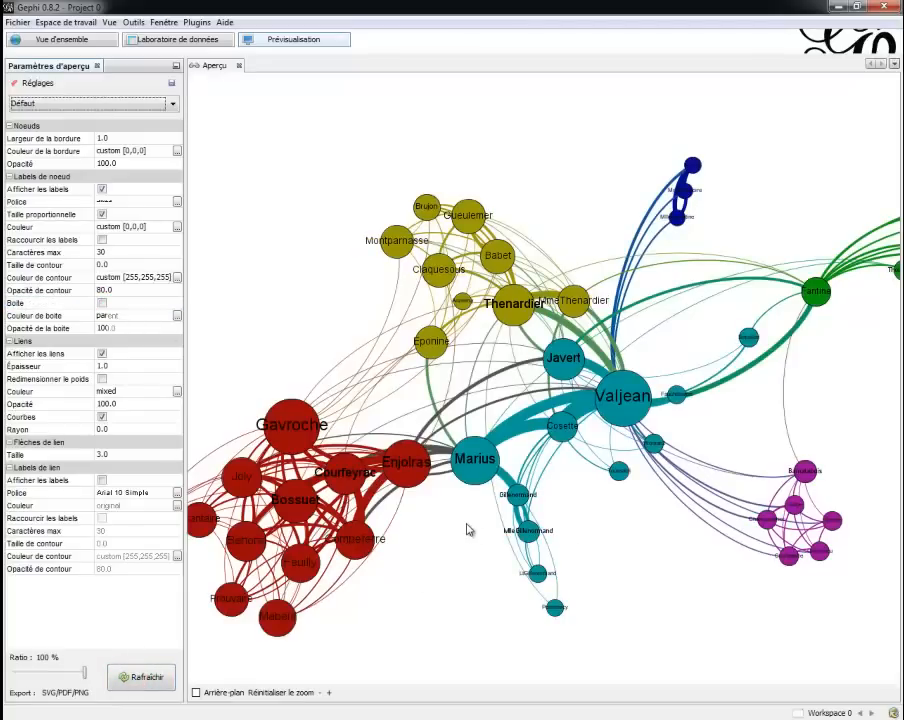
Apply the "Nuage de Mots" preset to the preview and refresh it.
{"action": "left_click", "coordinate": [152, 103]}
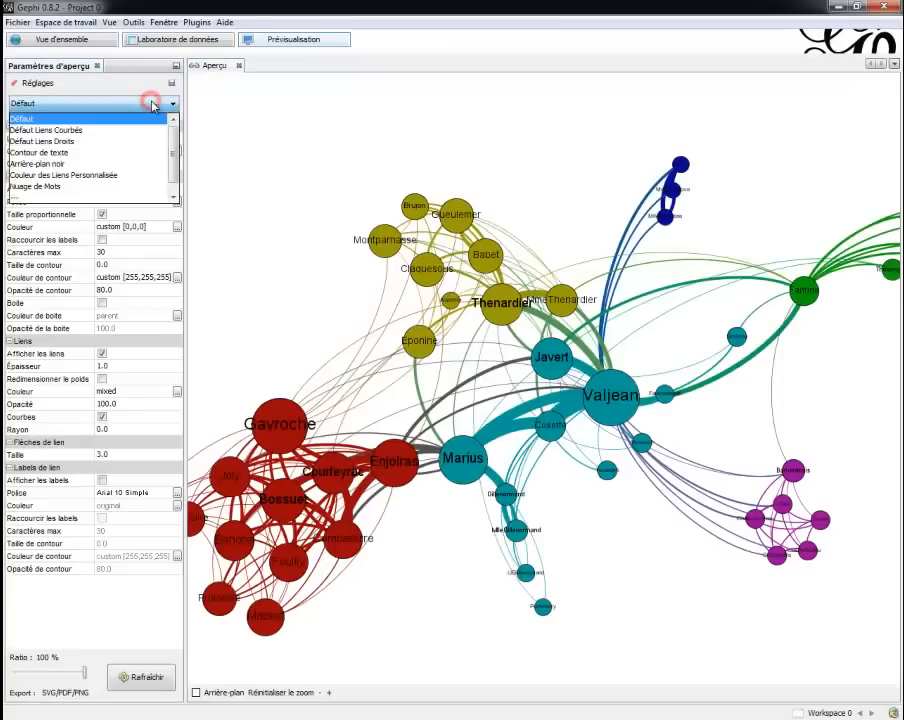
{"action": "left_click_drag", "start_coordinate": [175, 145], "coordinate": [182, 176]}
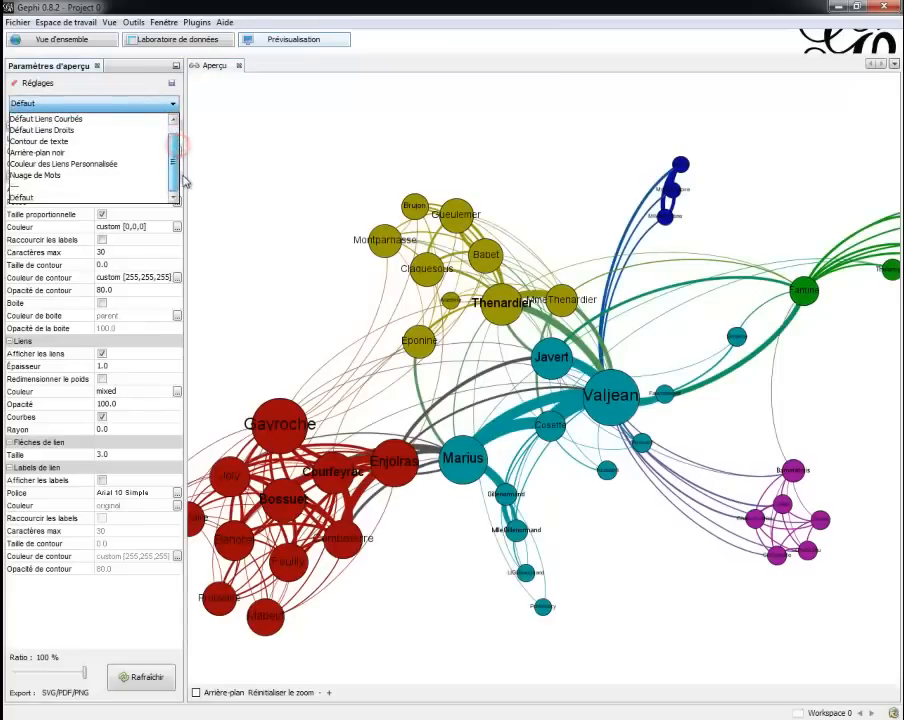
{"action": "left_click", "coordinate": [126, 176]}
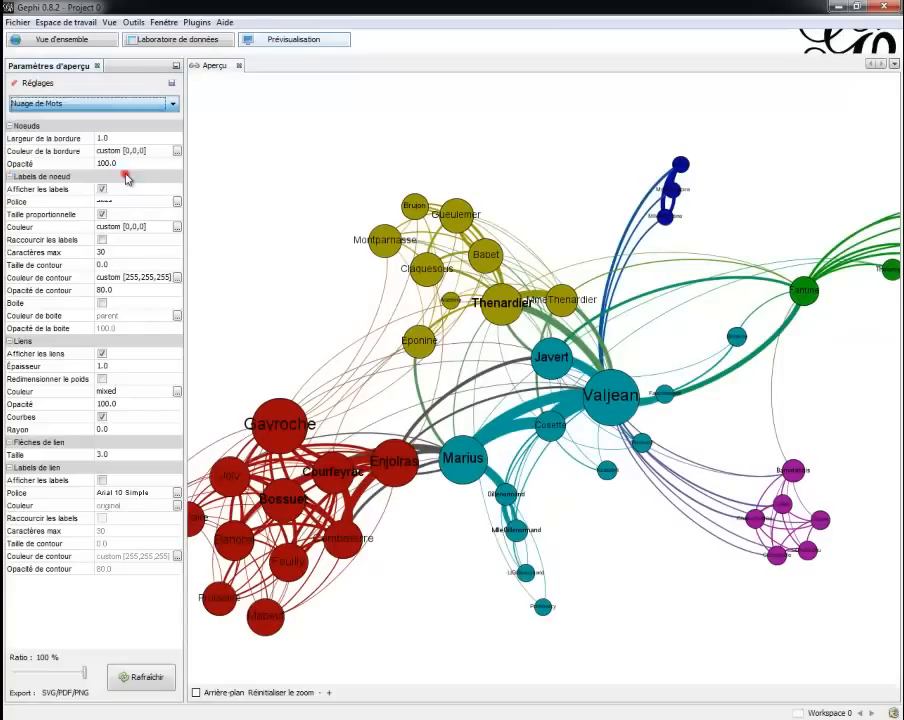
{"action": "left_click", "coordinate": [145, 679]}
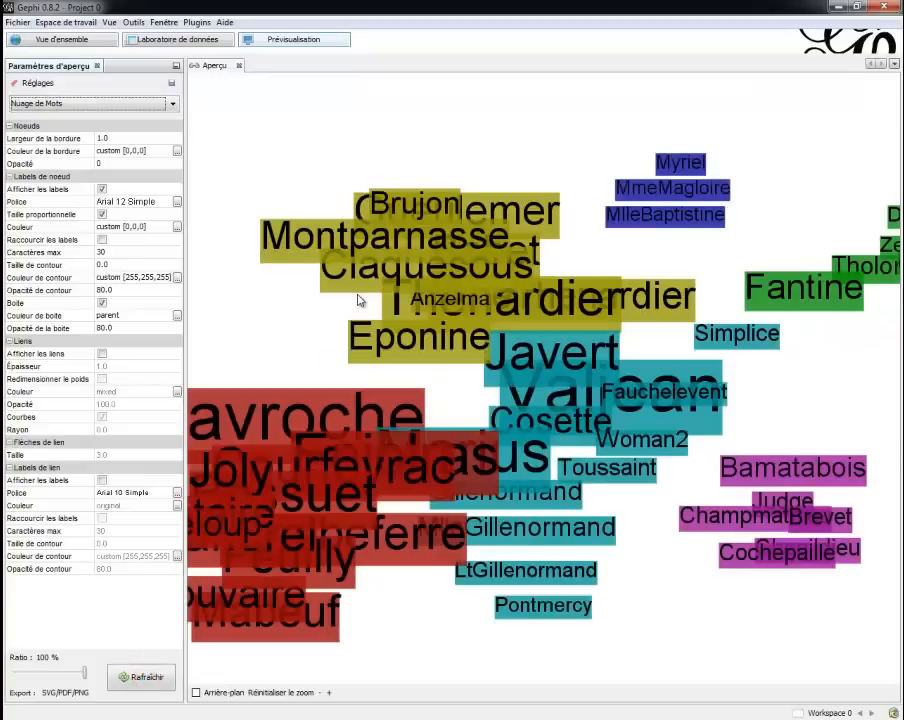
Apply the "Couleur des Liens Personnalisée" preset and refresh the preview.
{"action": "left_click", "coordinate": [125, 102]}
{"action": "left_click", "coordinate": [103, 163]}
{"action": "left_click", "coordinate": [140, 678]}
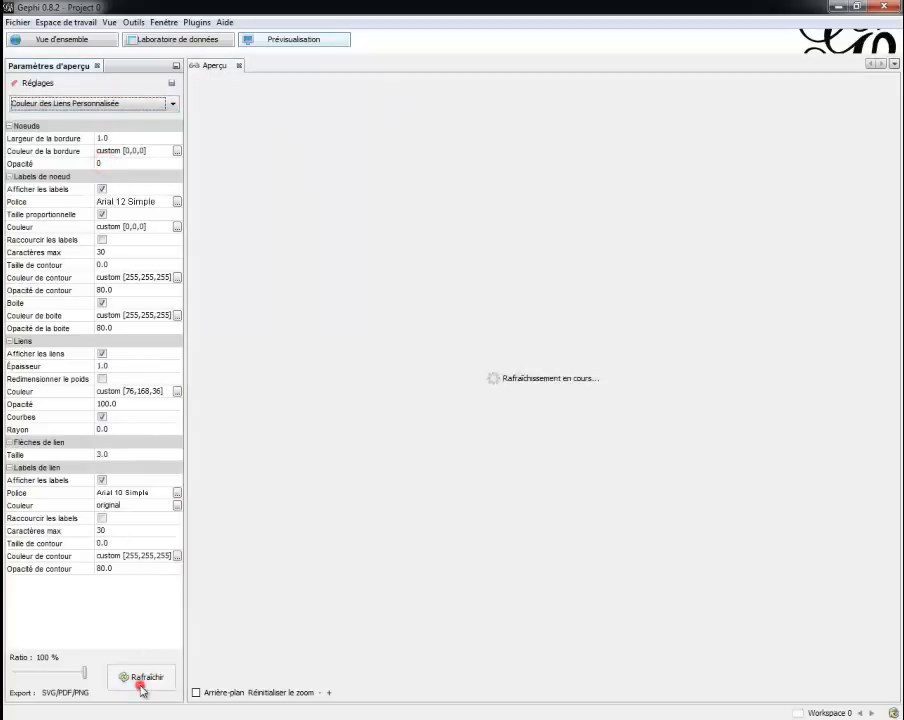
{"action": "left_click", "coordinate": [162, 104]}
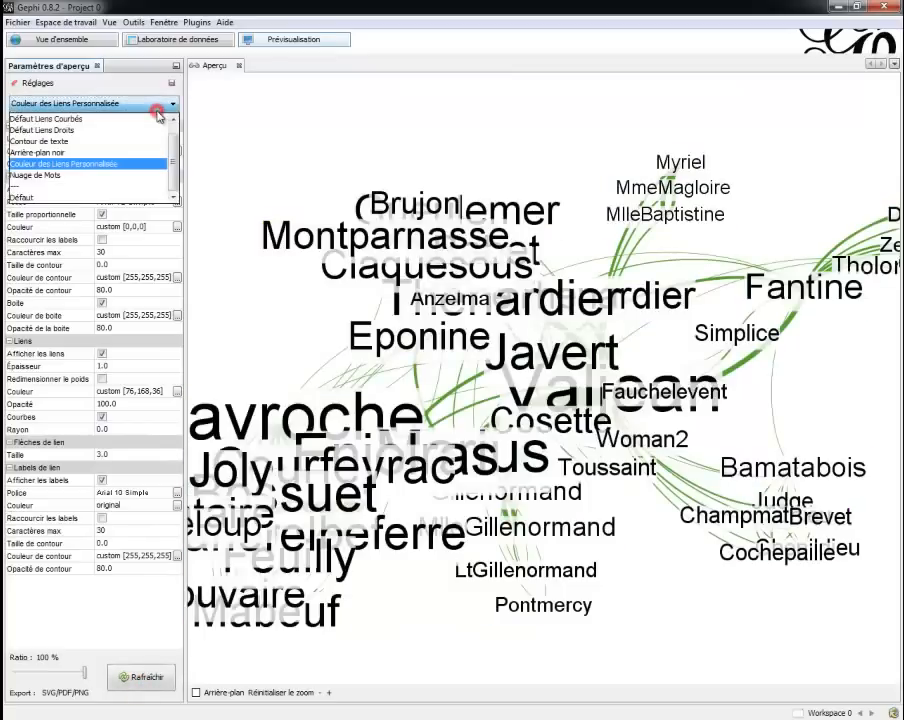
{"action": "left_click", "coordinate": [147, 162]}
{"action": "left_click", "coordinate": [138, 677]}
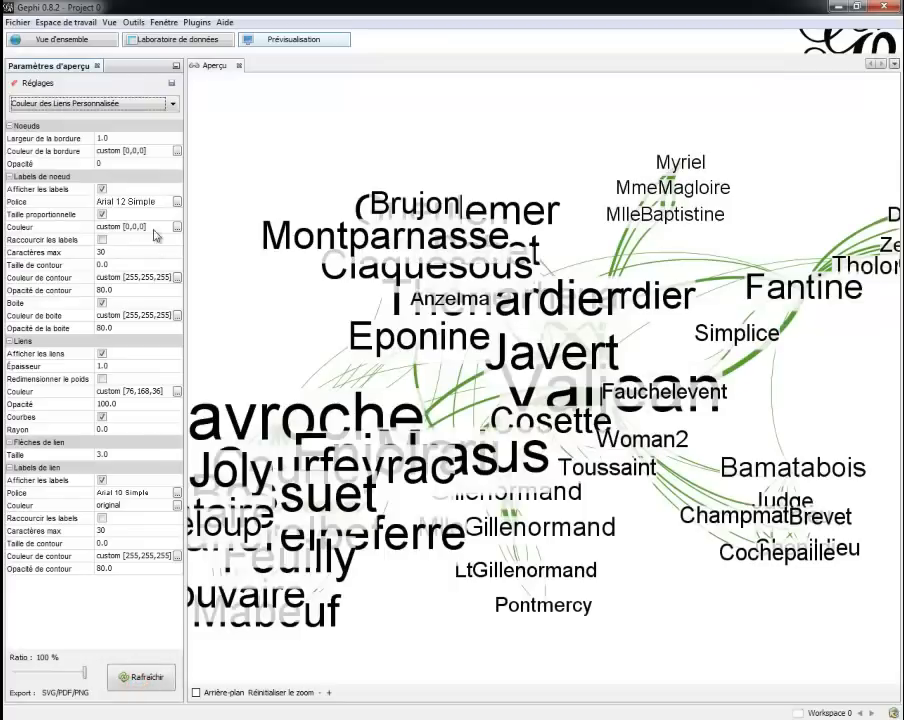
Set the node label font to Arial size 3 for the custom edge colour preset and refresh the preview.
{"action": "left_click", "coordinate": [176, 205]}
{"action": "left_click", "coordinate": [578, 290]}
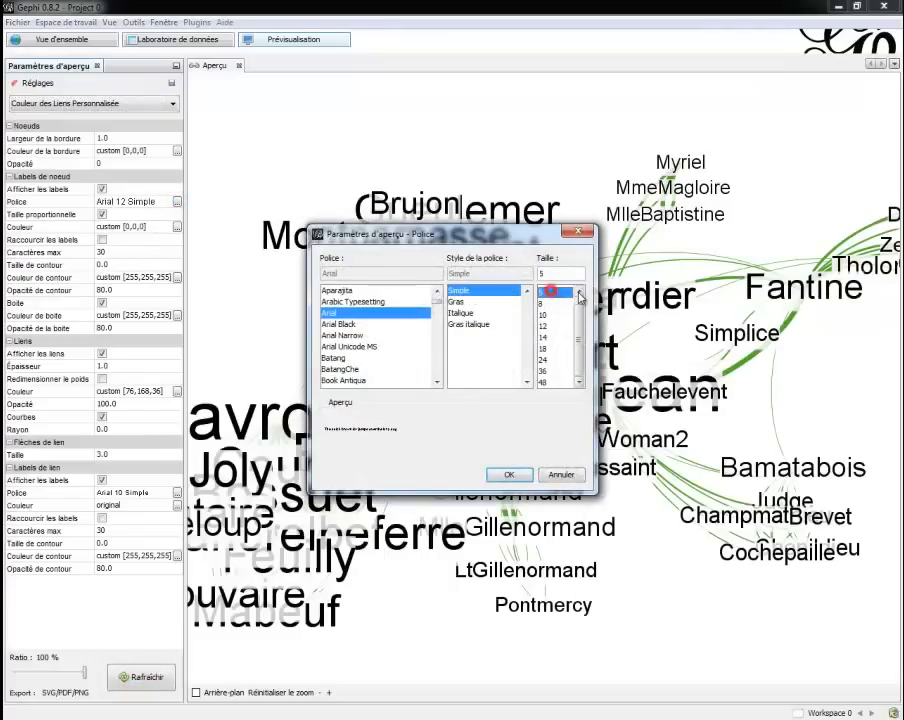
{"action": "left_click", "coordinate": [563, 300]}
{"action": "left_click", "coordinate": [507, 474]}
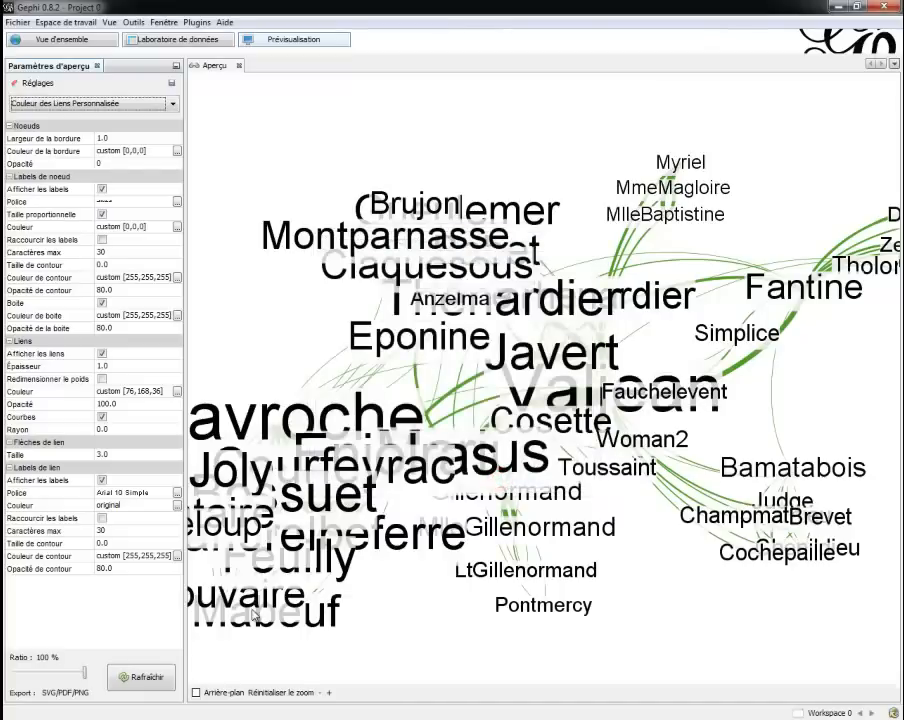
{"action": "left_click", "coordinate": [168, 678]}
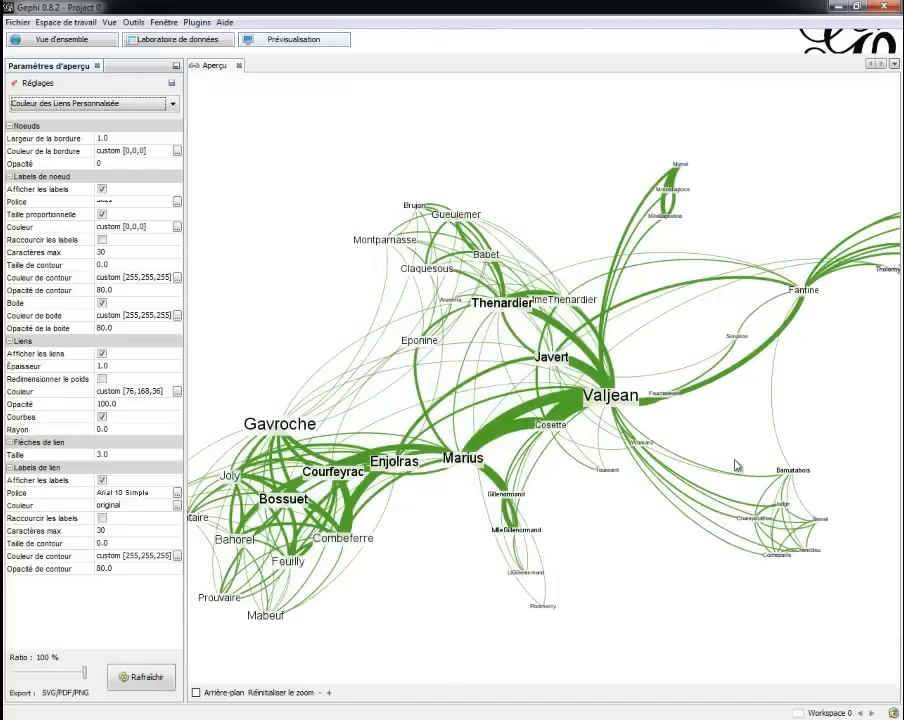
{"action": "left_click_drag", "start_coordinate": [468, 567], "coordinate": [452, 564]}
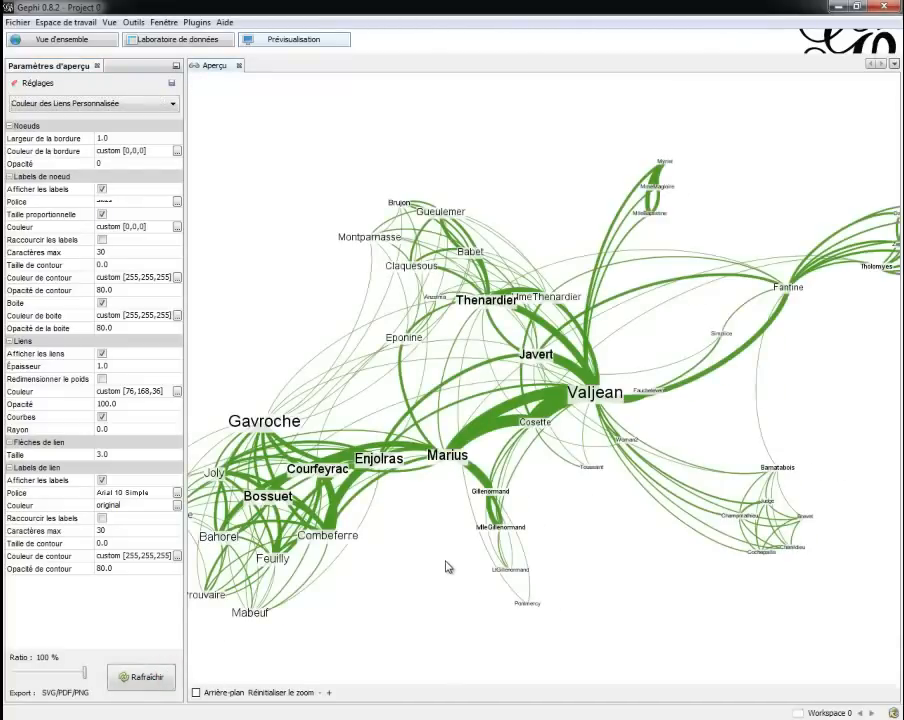
{"action": "scroll", "coordinate": [437, 509], "scroll_direction": "down", "scroll_amount": 3}
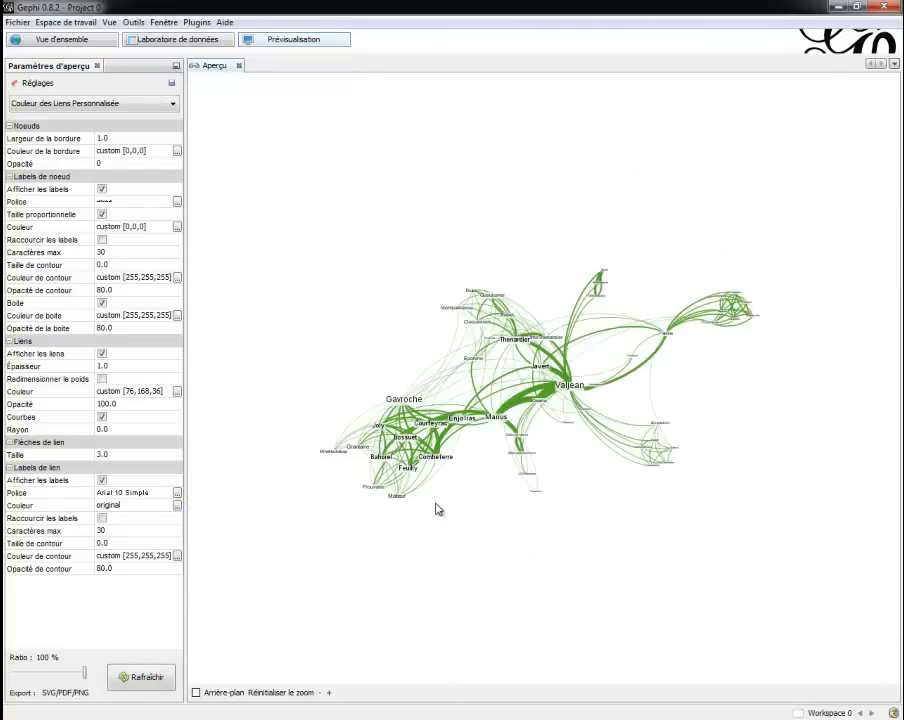